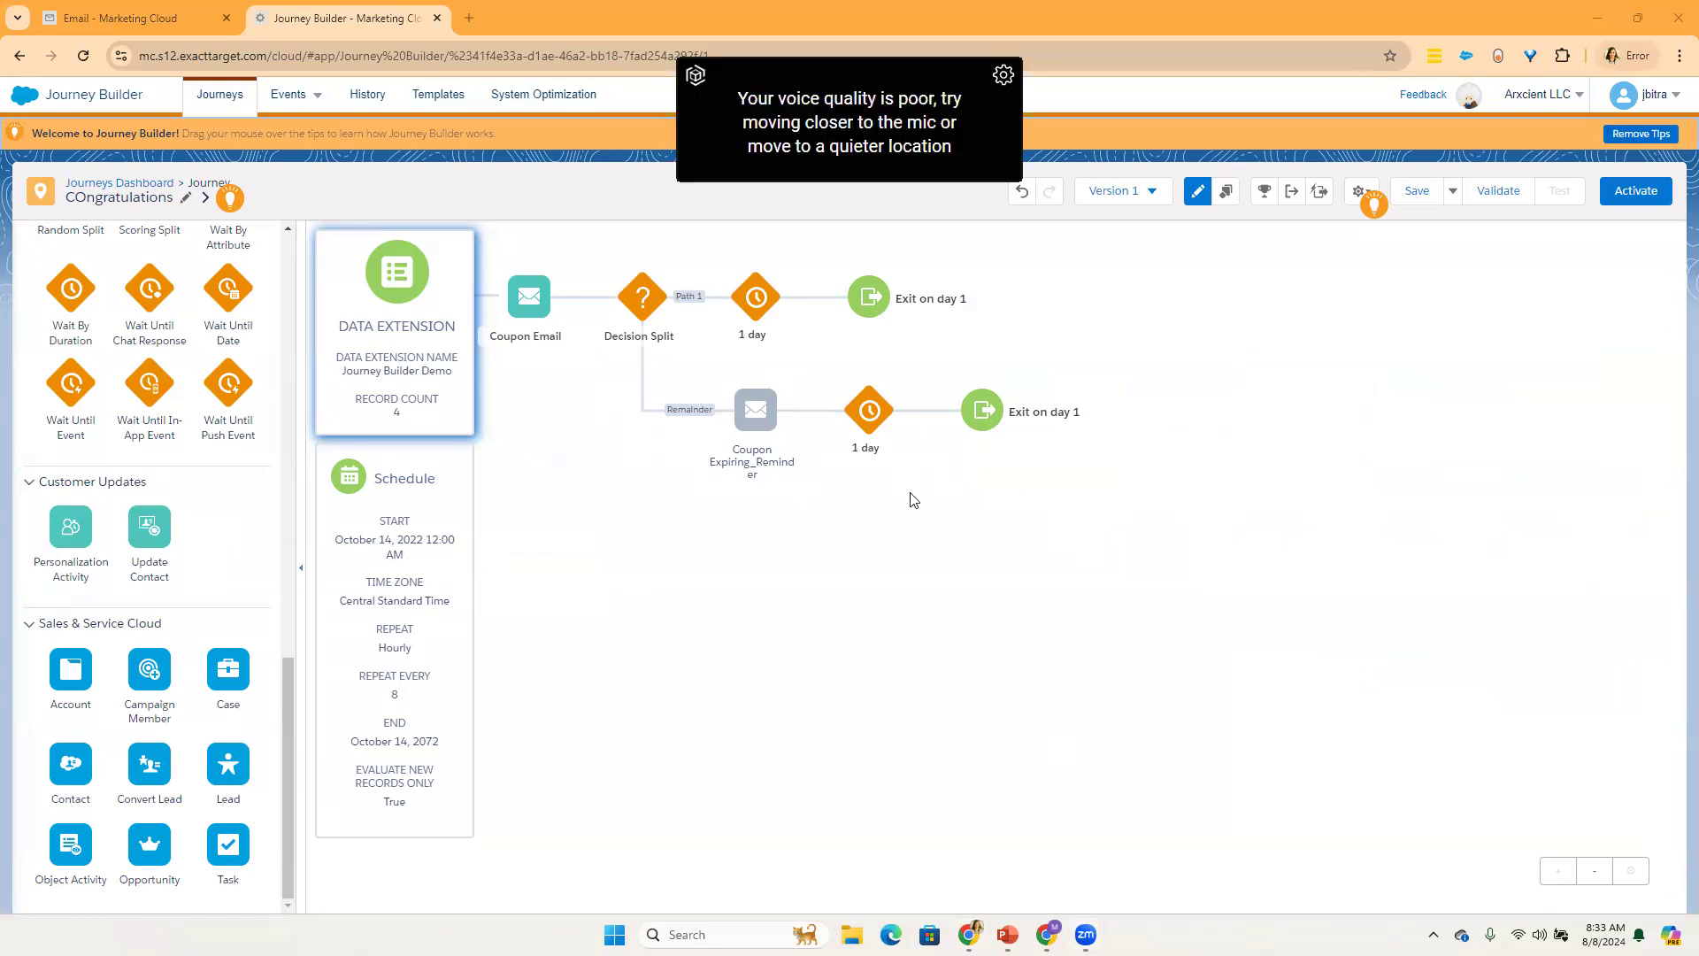
Step: Leave the COngratulations journey and return to the Journeys Dashboard
left_click_drag(284, 697, 294, 203)
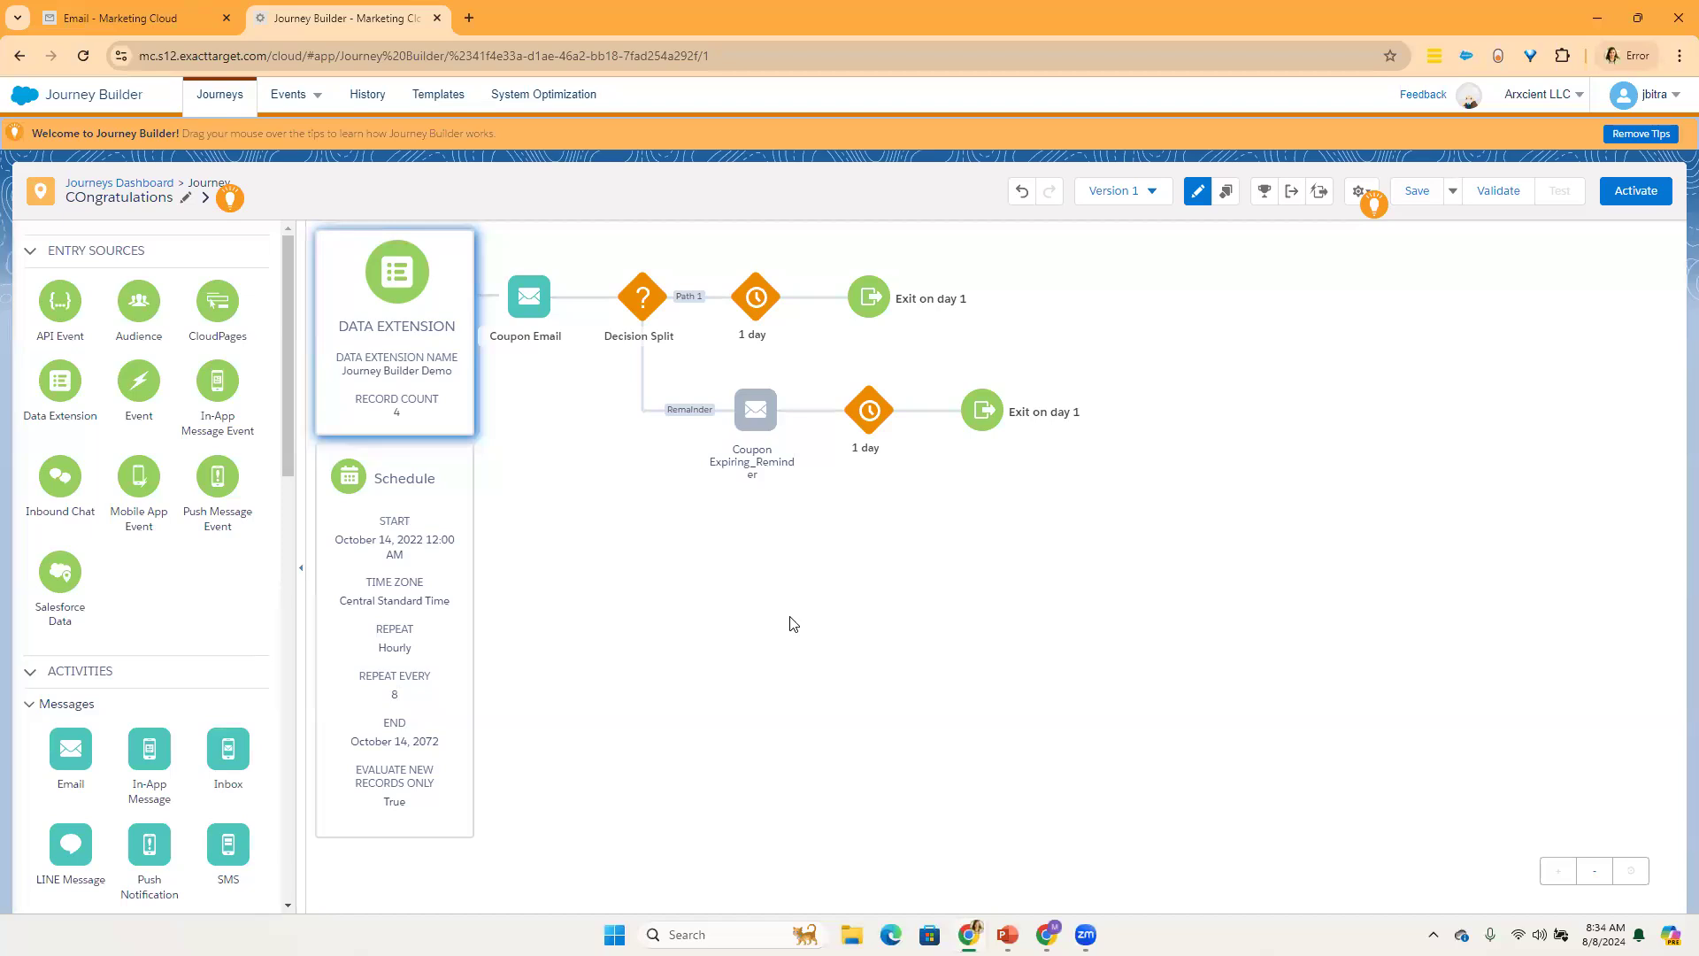
left_click(76, 193)
left_click(974, 380)
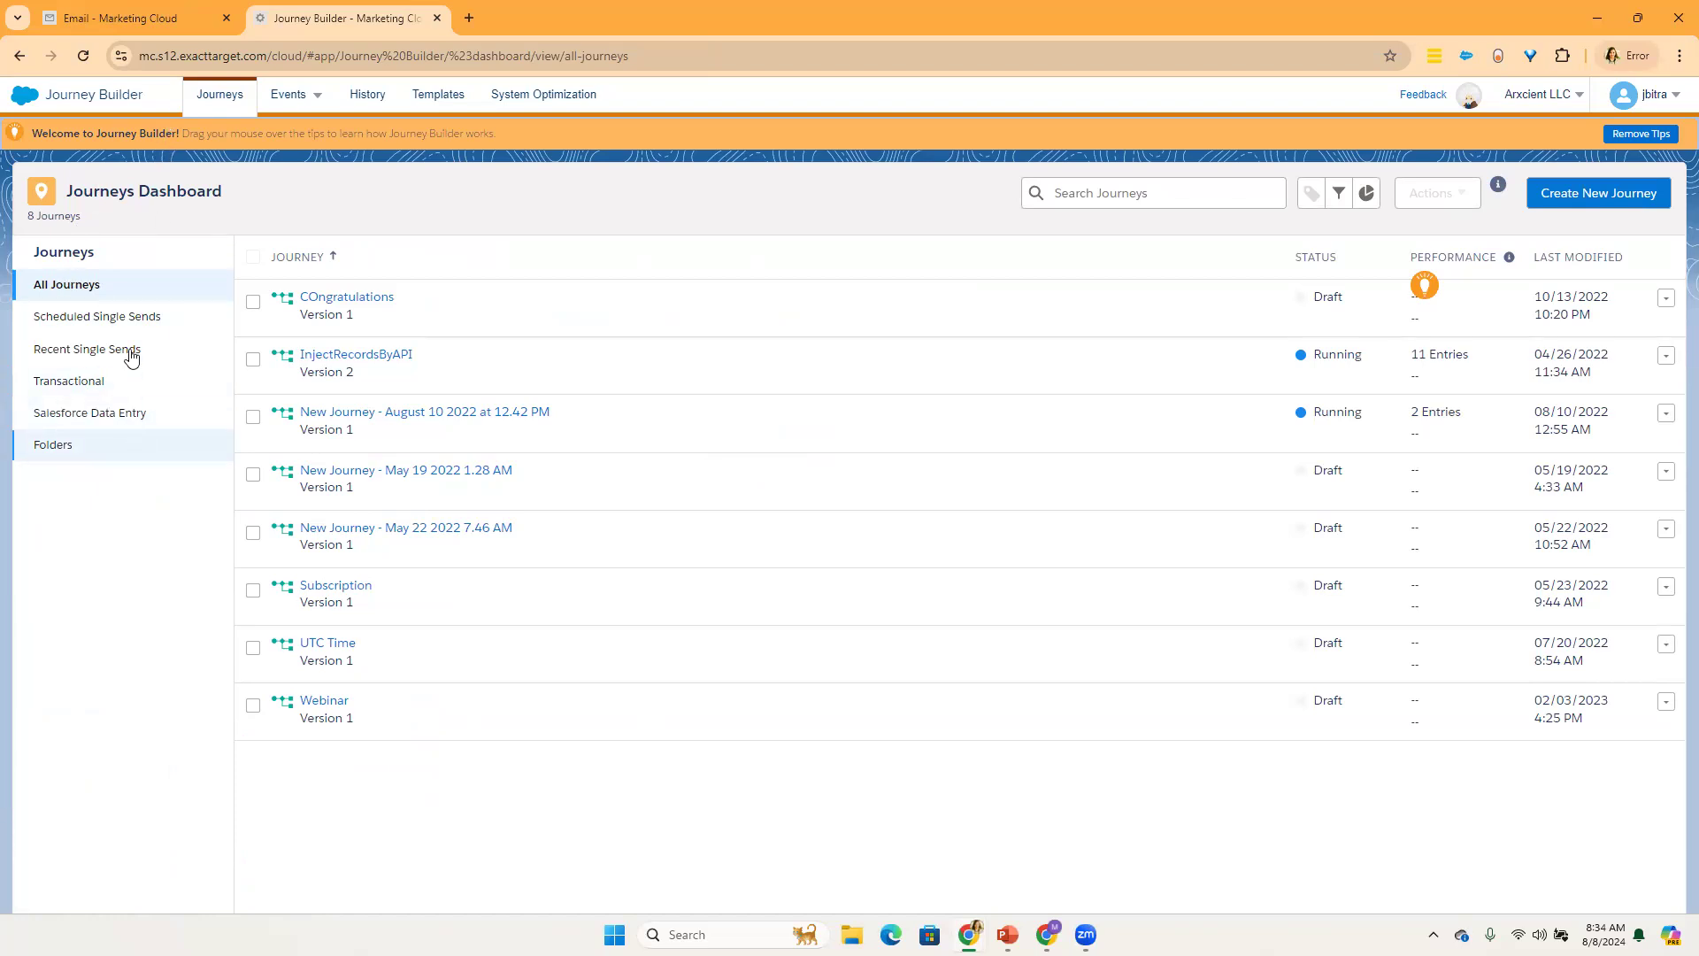
Step: Look through the dashboard's Salesforce Data Entry, Transactional, All Journeys and Folders views
left_click(83, 423)
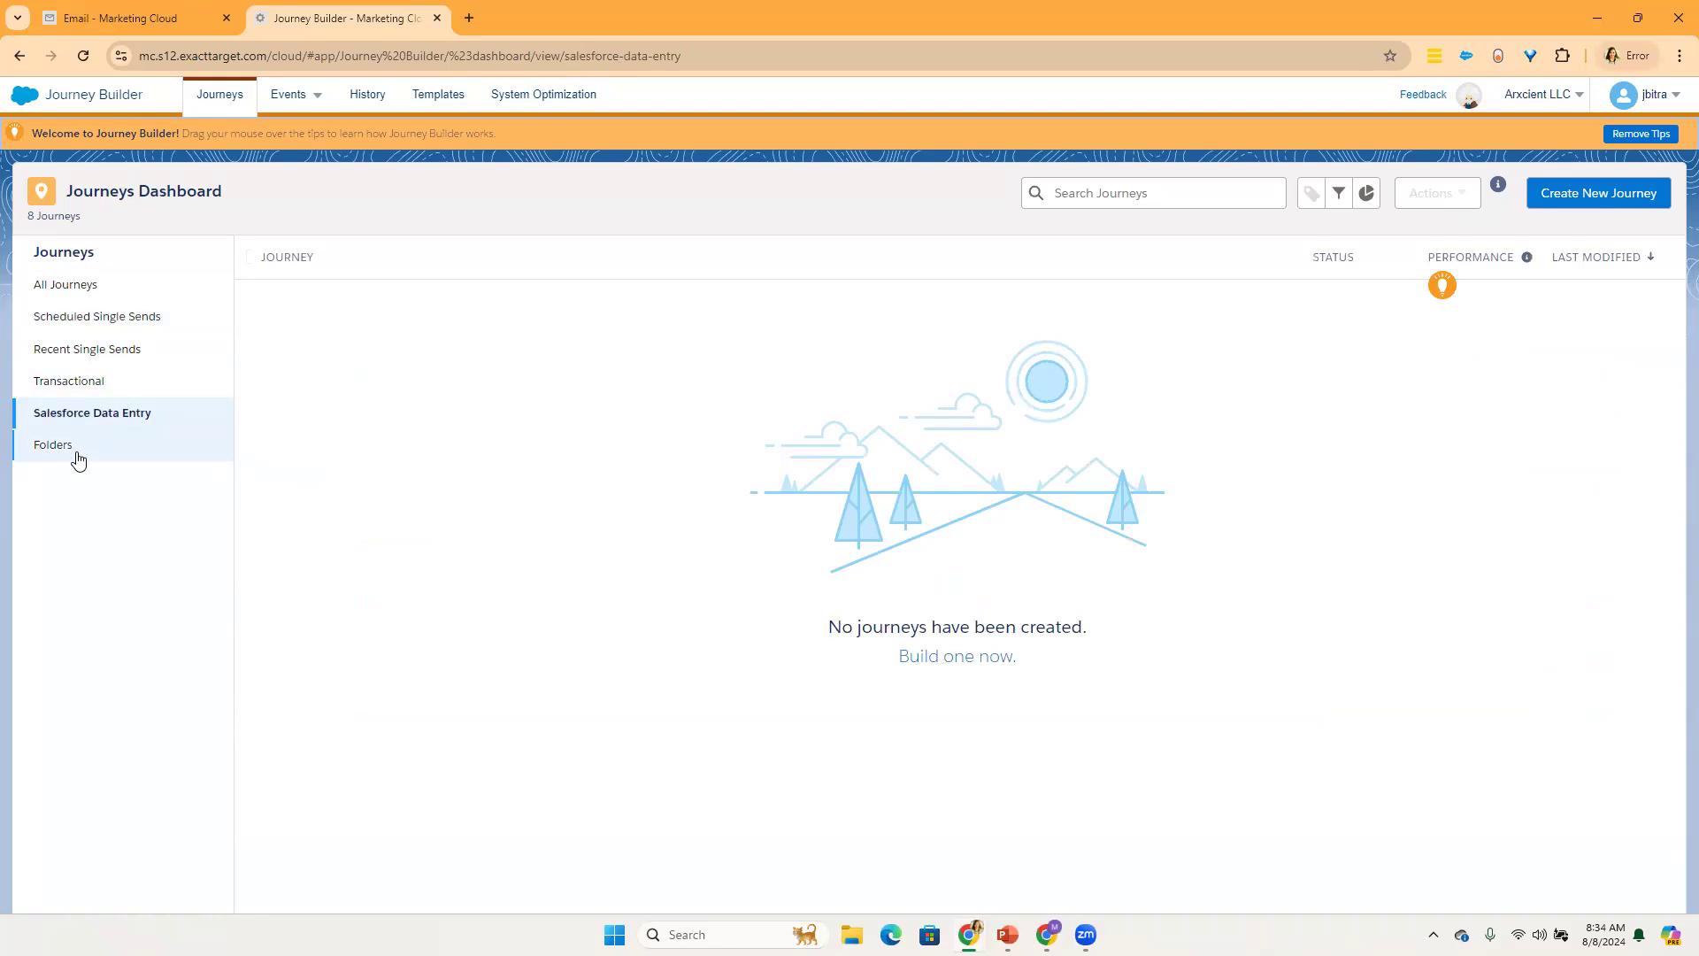
left_click(88, 383)
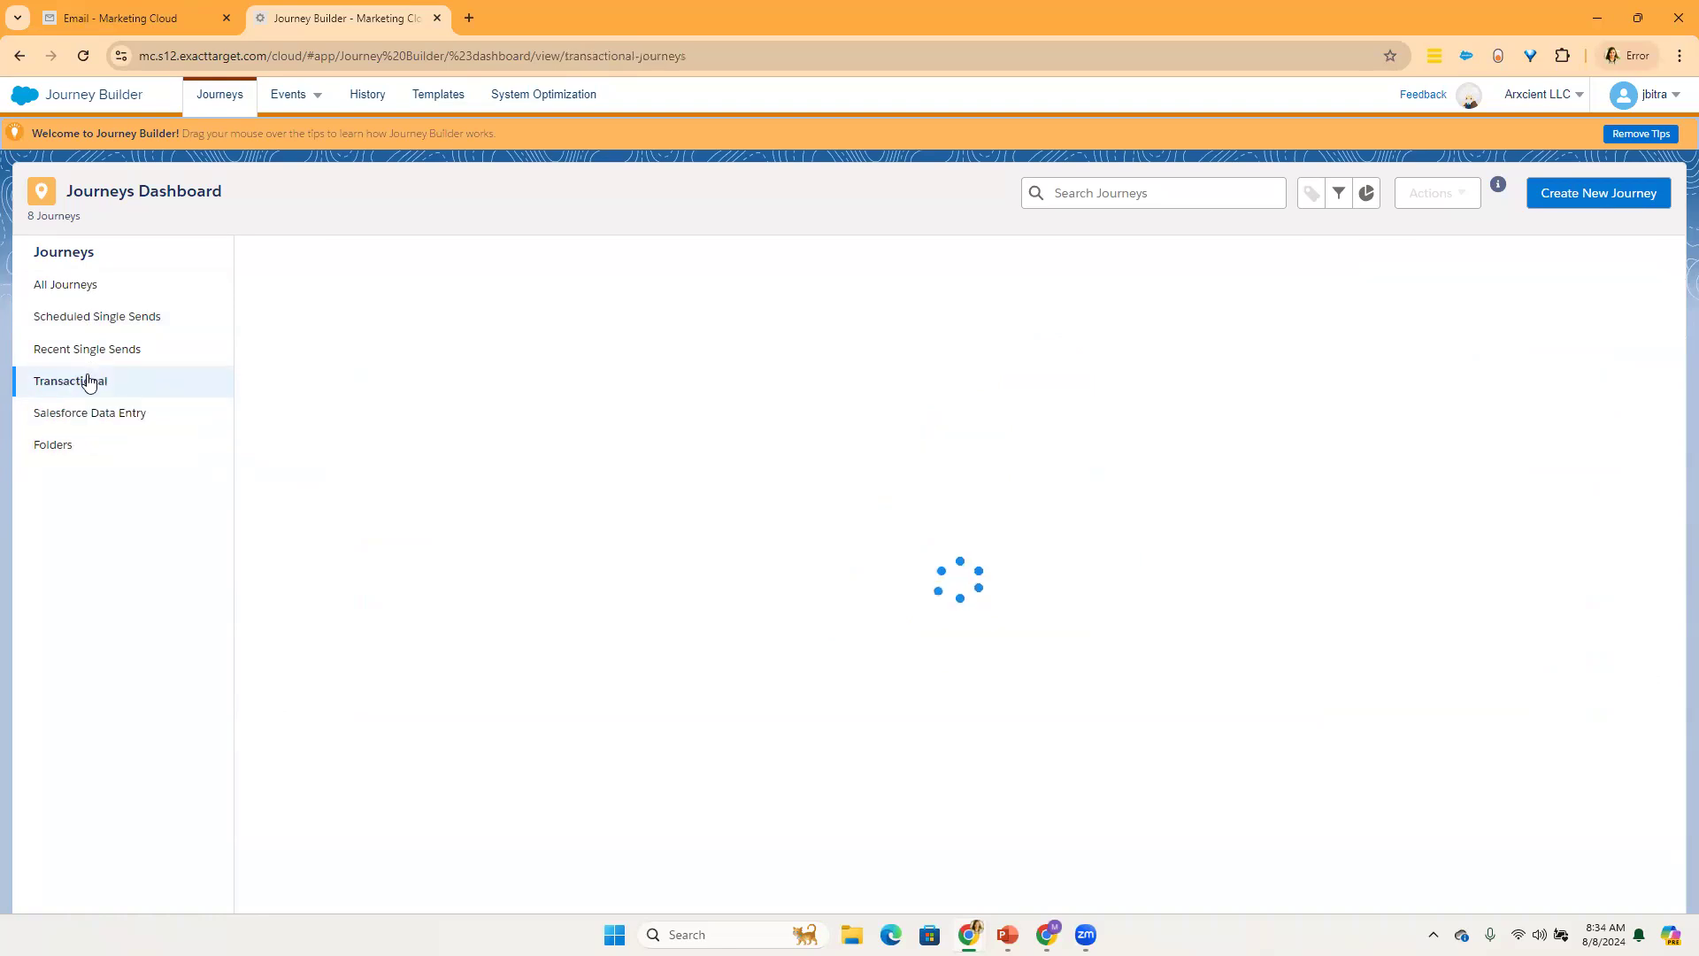
left_click(91, 284)
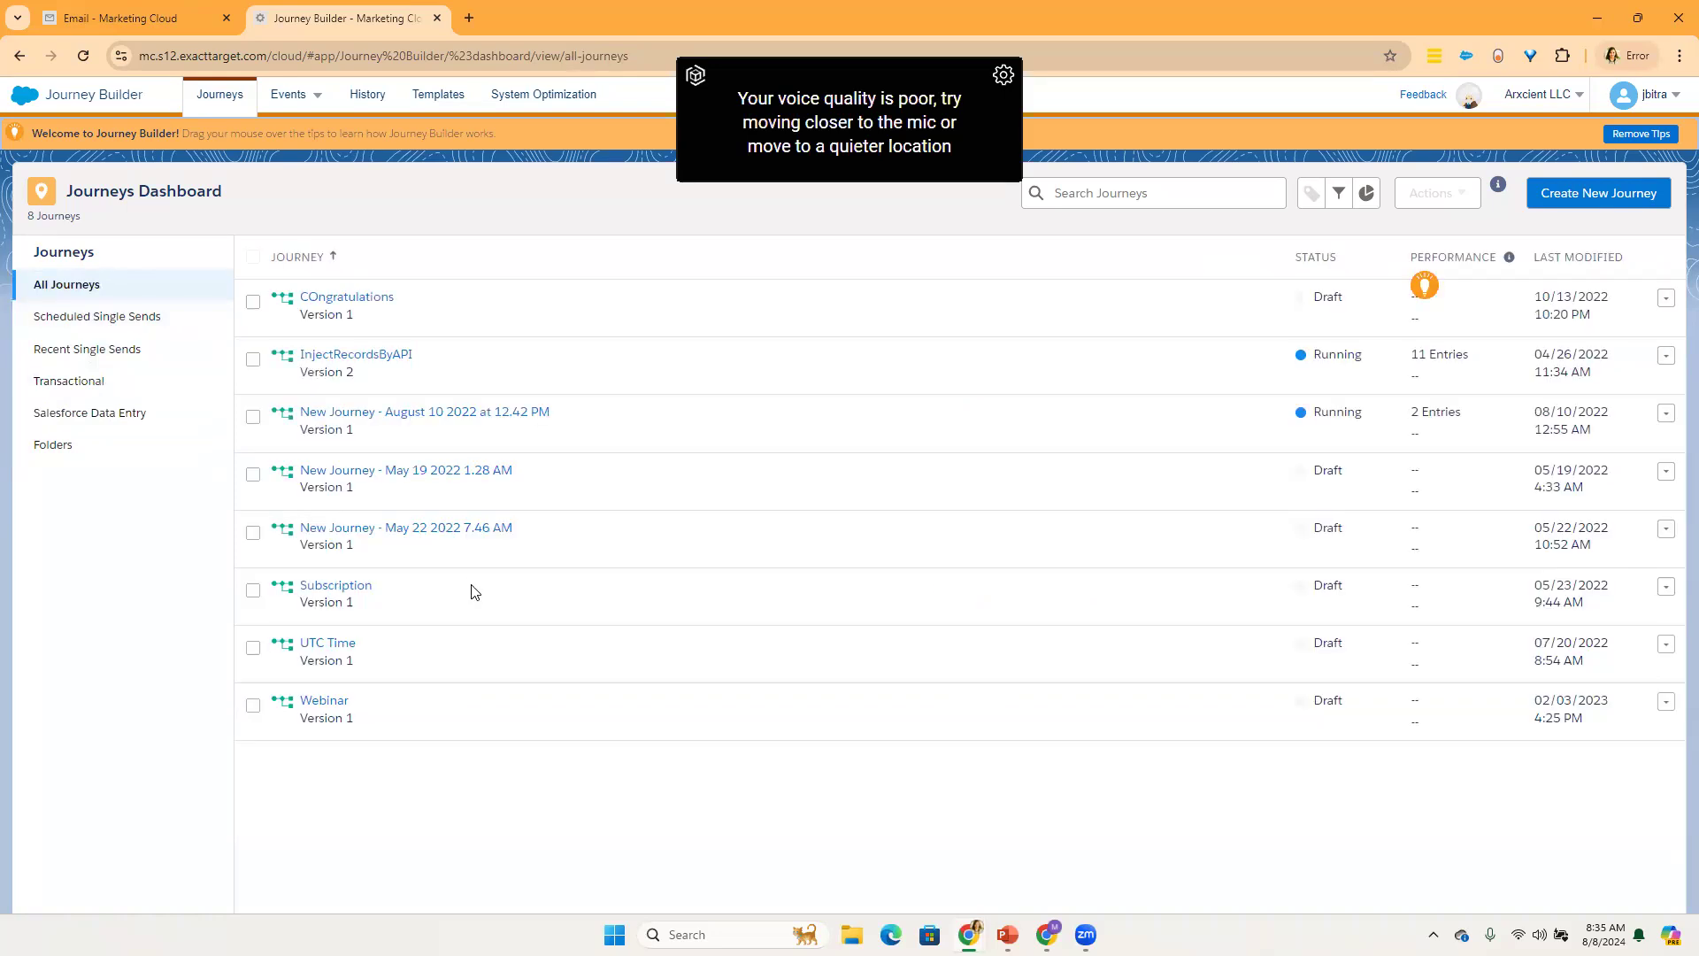
left_click(128, 459)
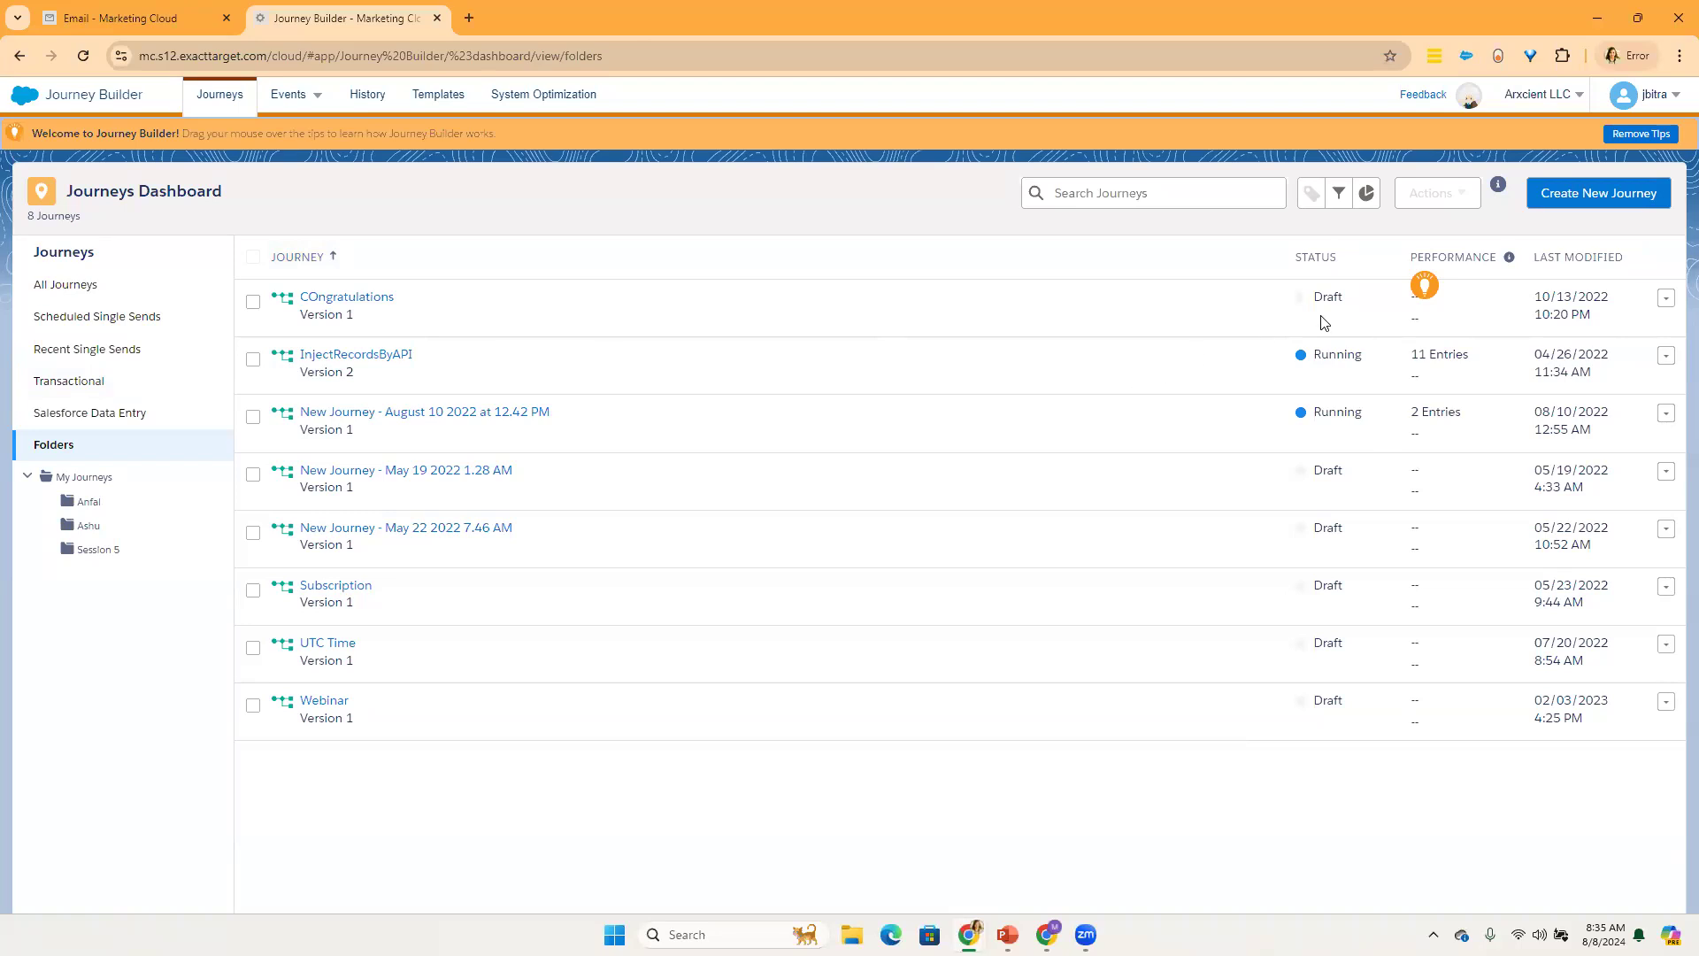
mouse_move(1423, 289)
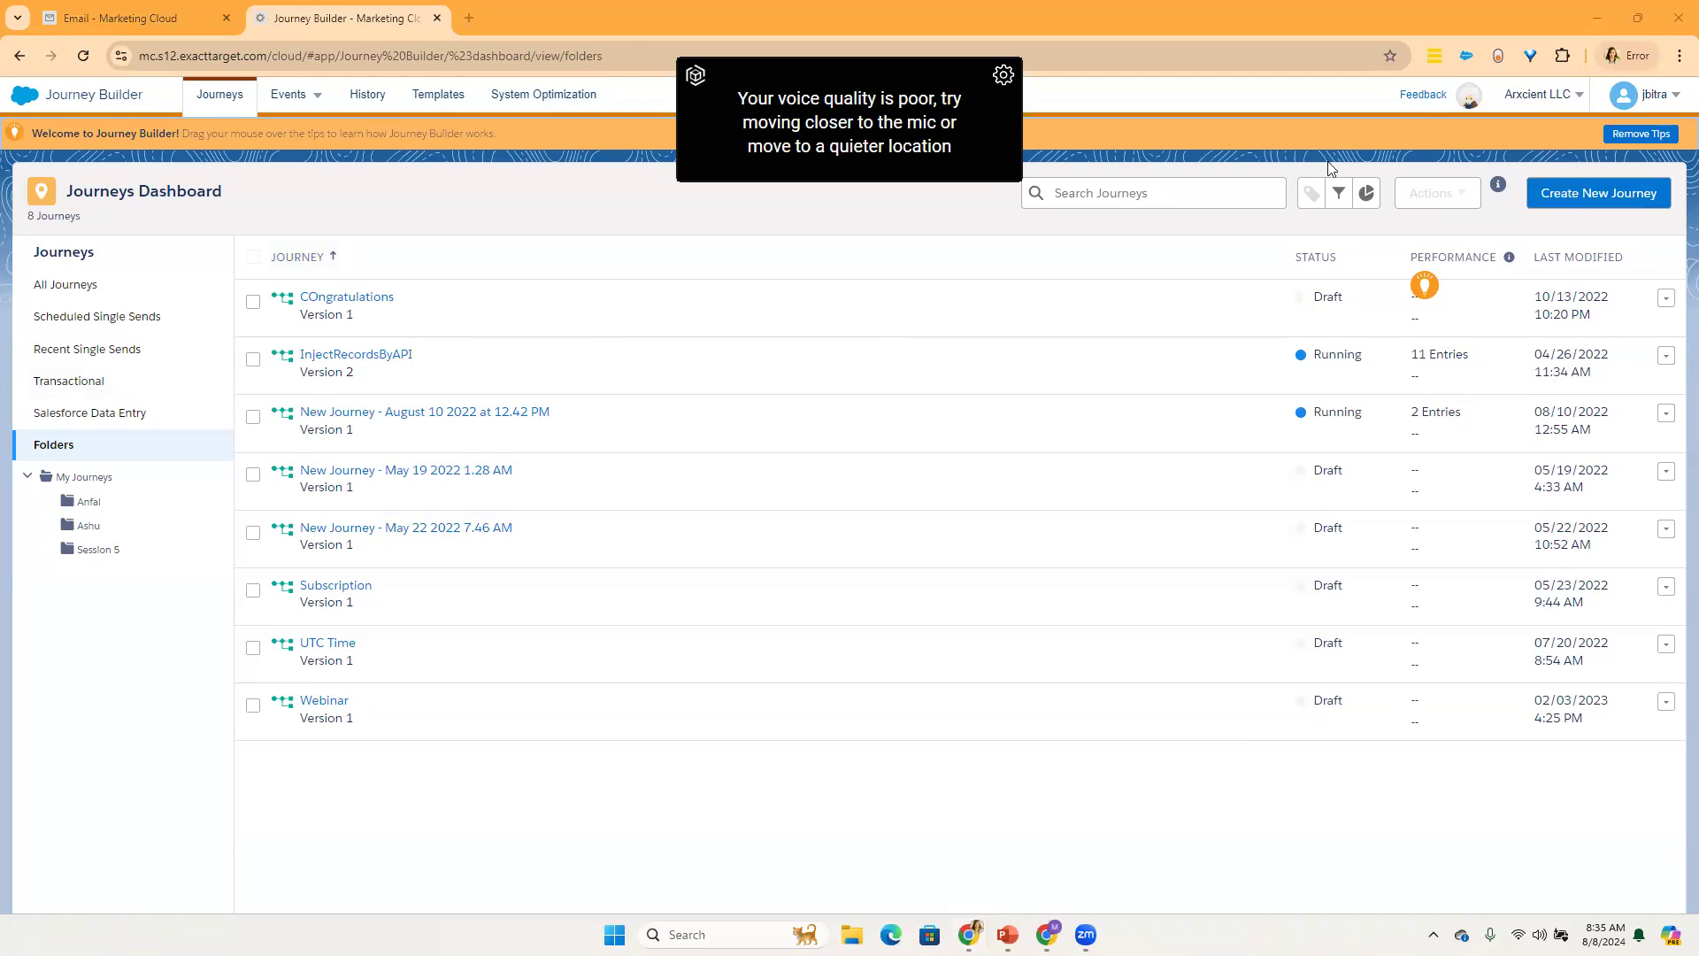
Step: Search the journeys for "con" and clear the search
left_click(1101, 200)
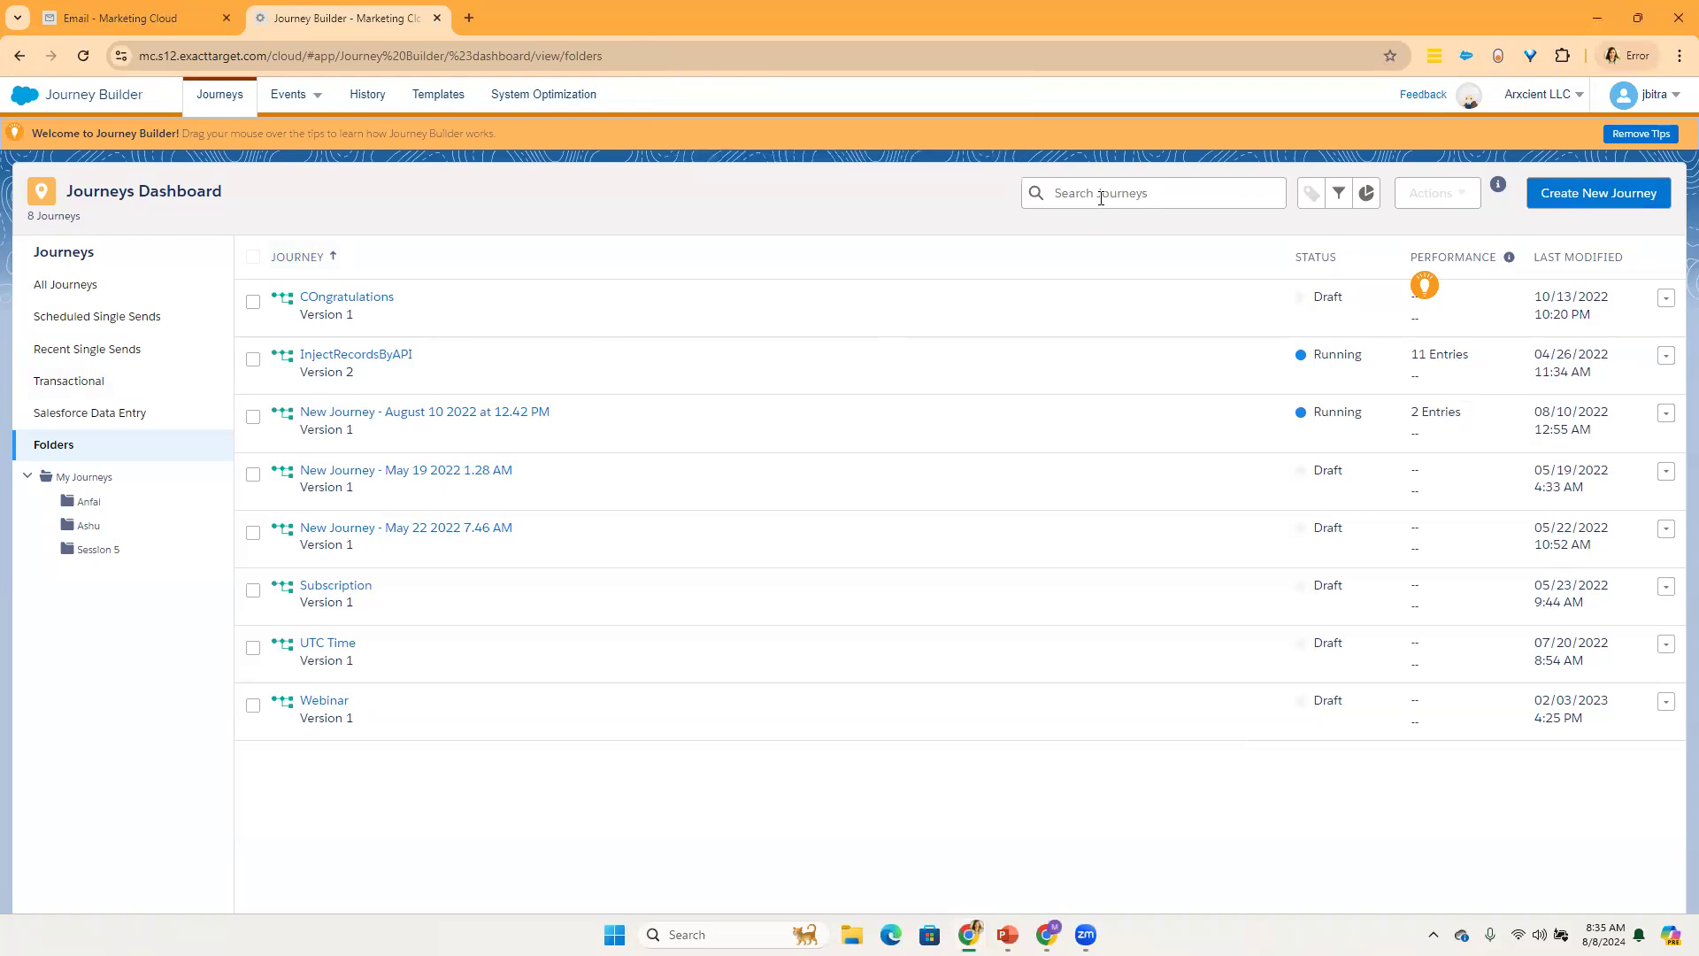
type("con")
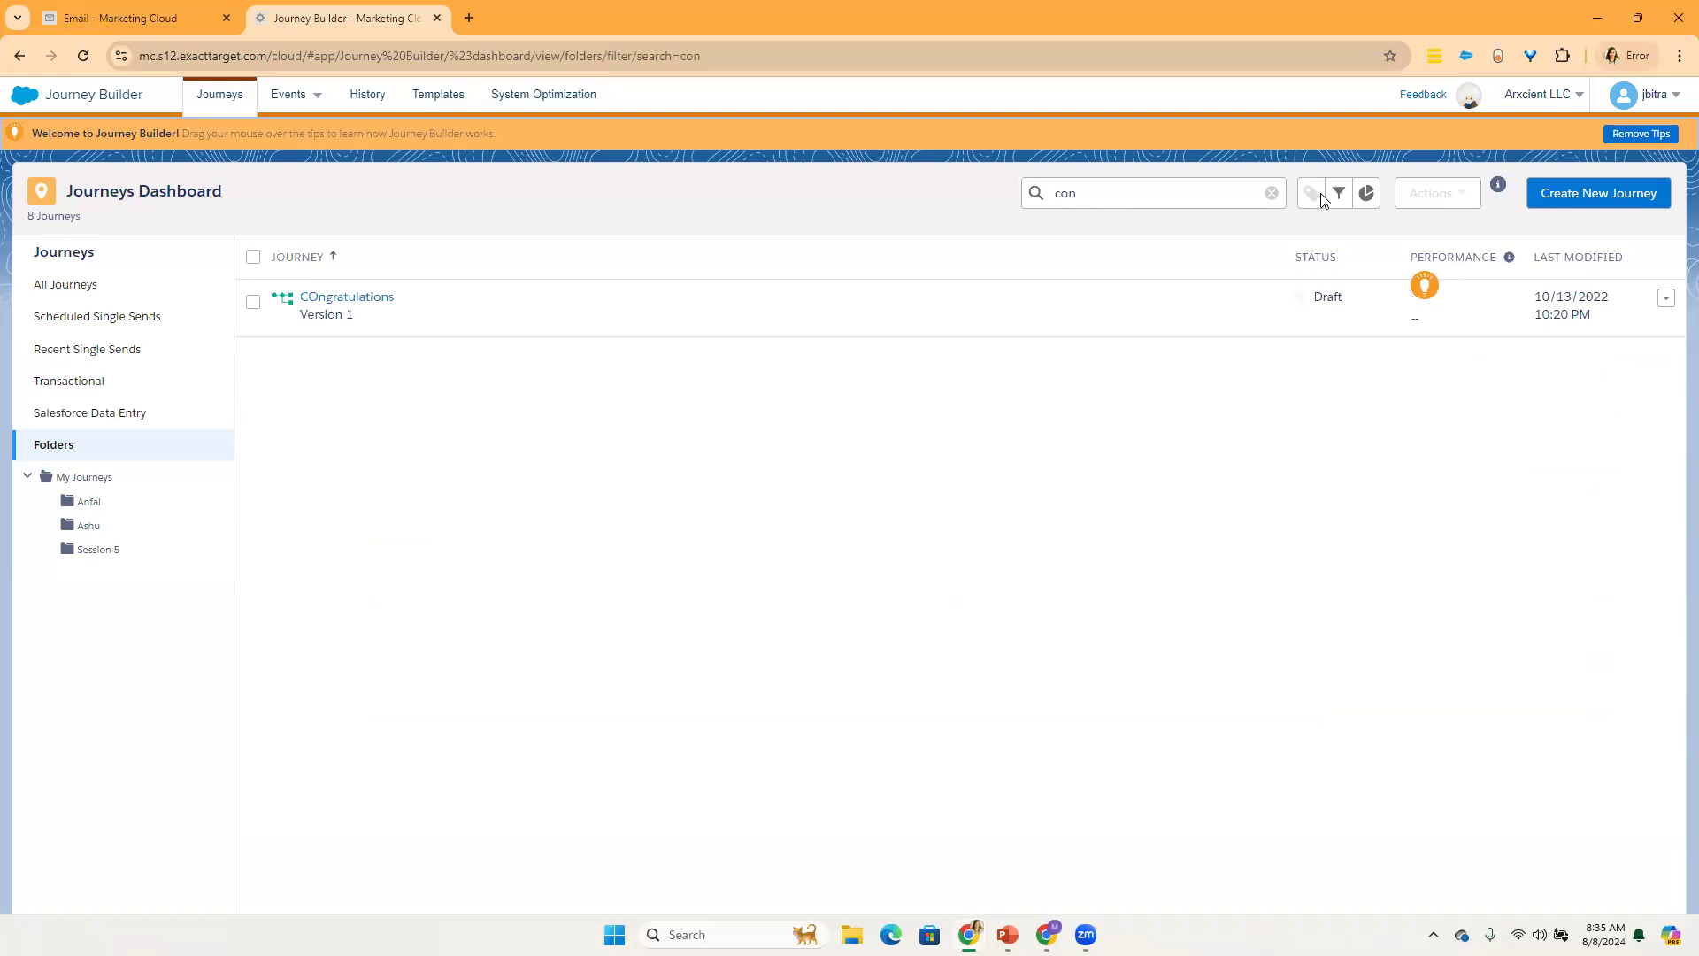
left_click(1271, 194)
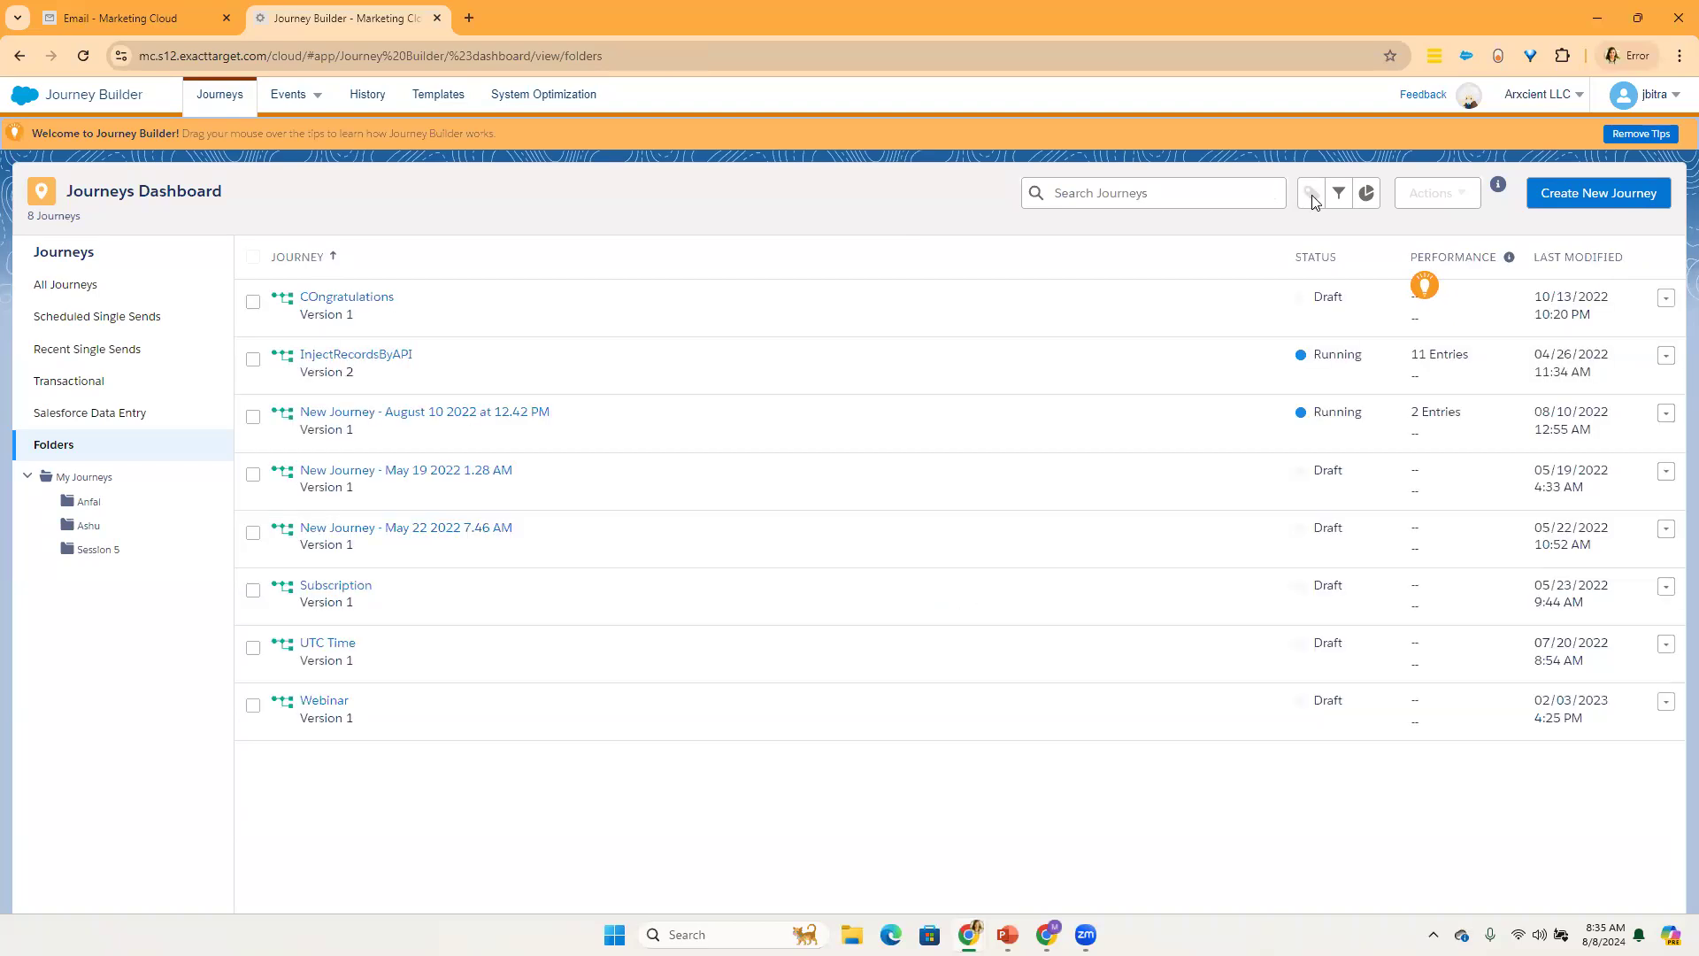
Step: Filter the journeys by type Multi-Step, status Active / Running and tag SFMC Bootcamp2023
left_click(1339, 193)
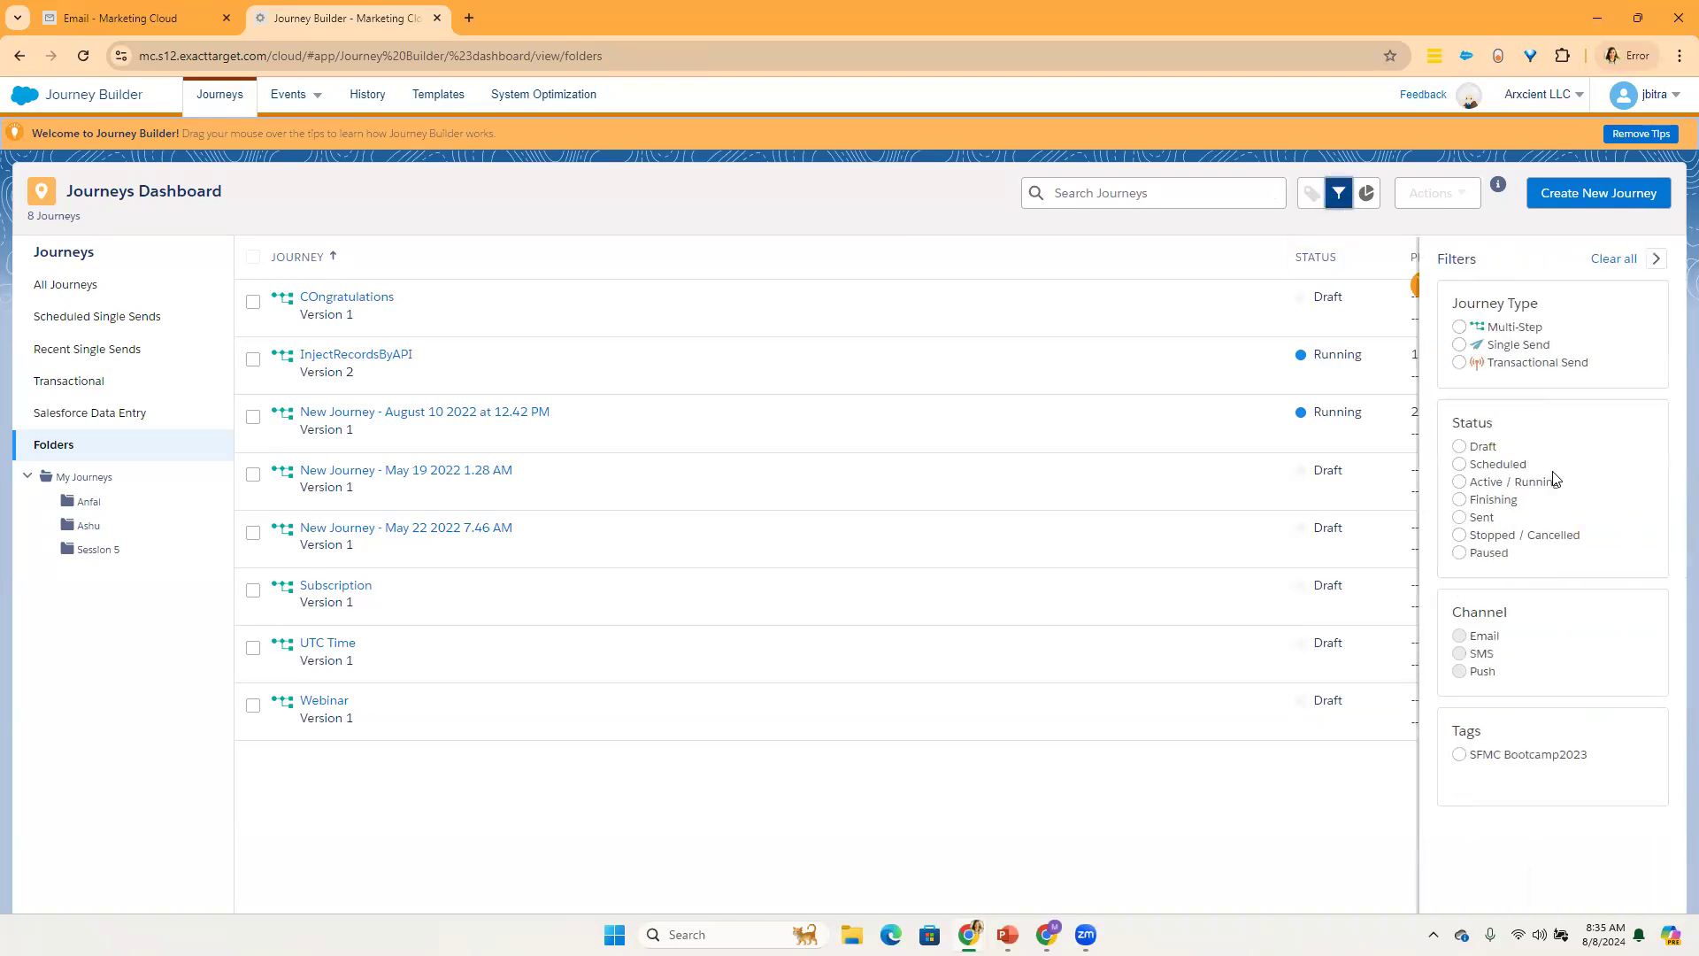
left_click(1528, 329)
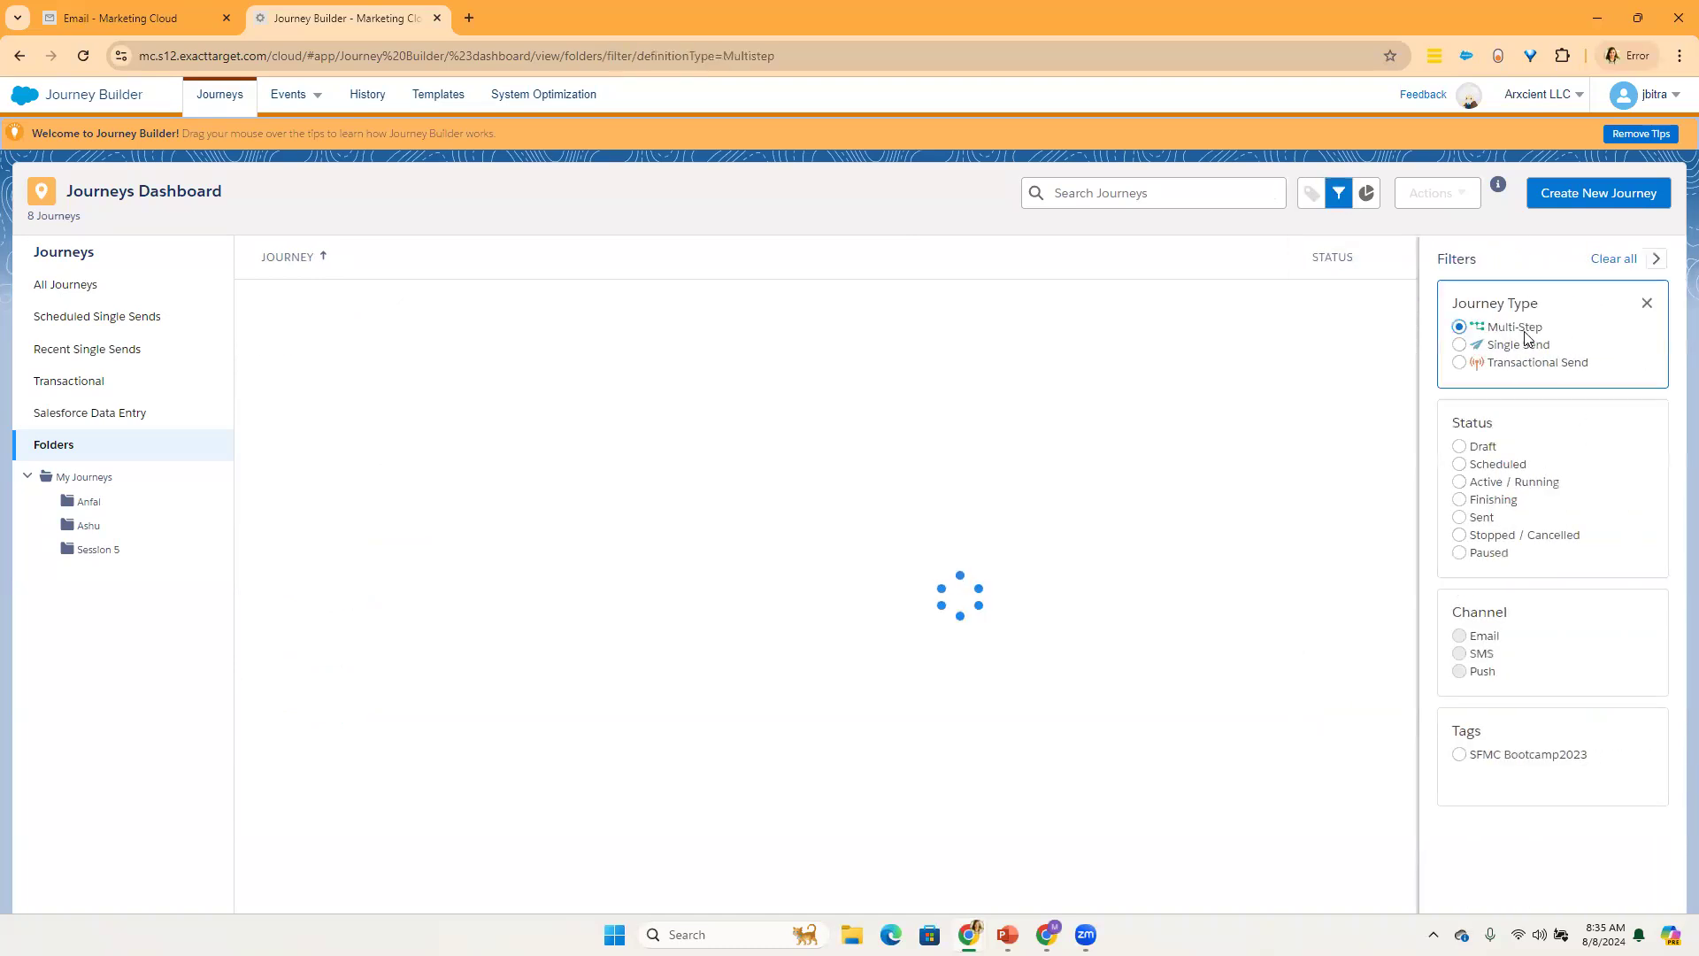
left_click(1488, 483)
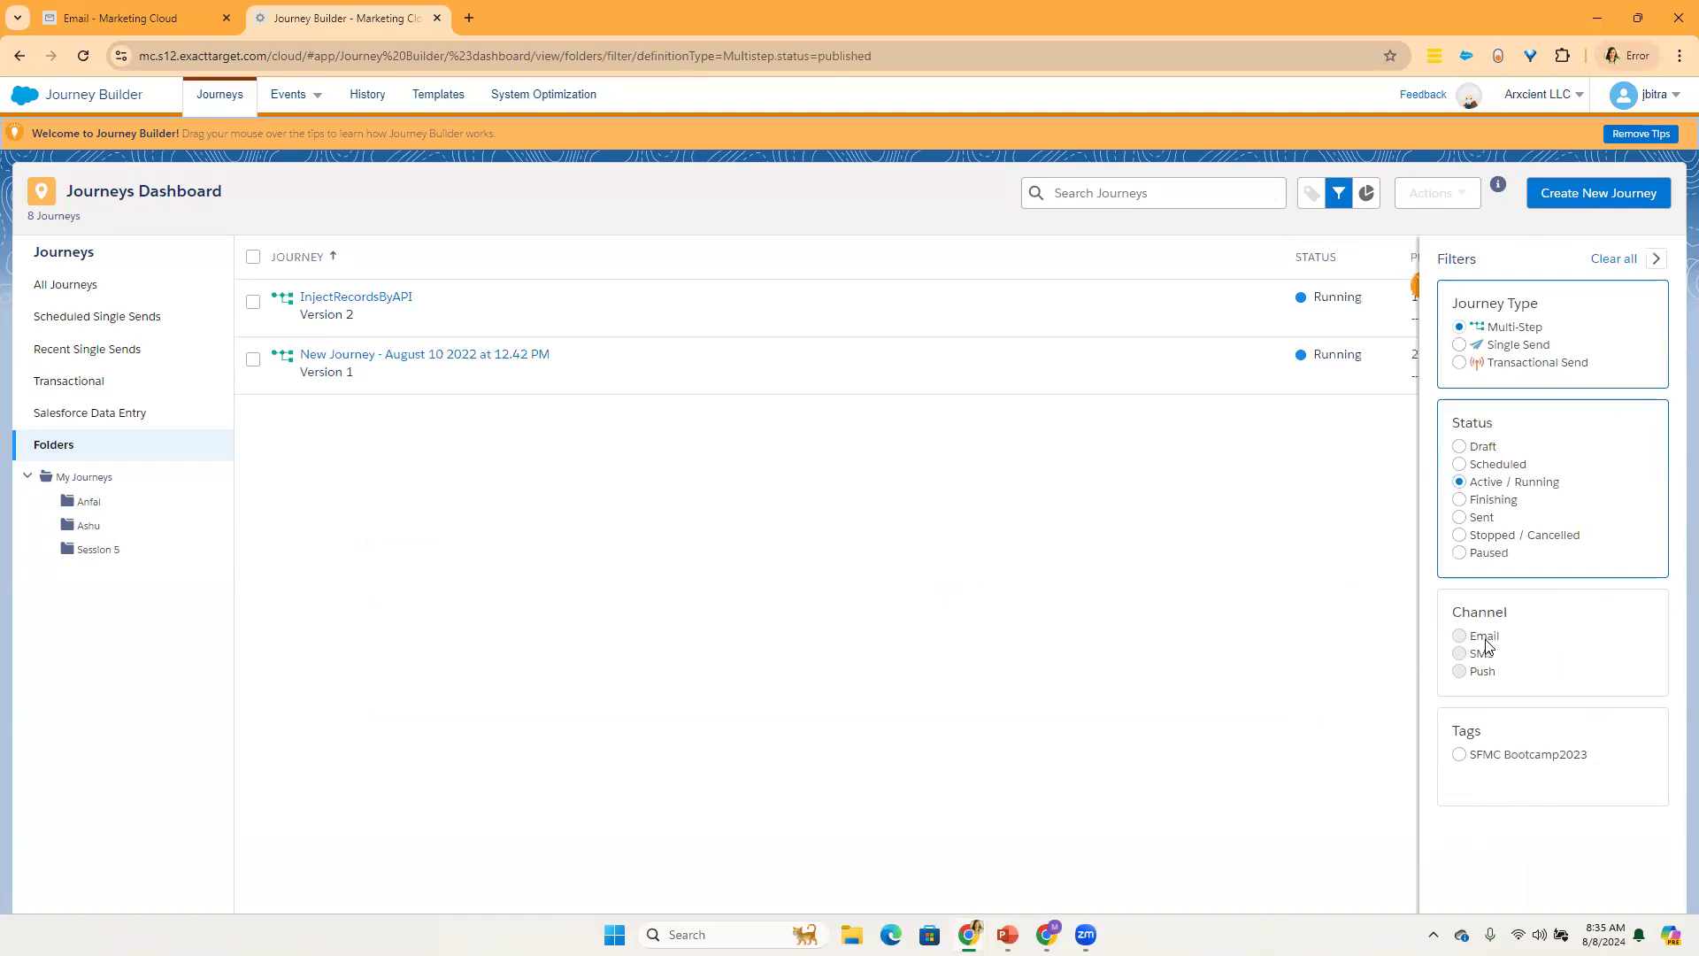
left_click(1509, 761)
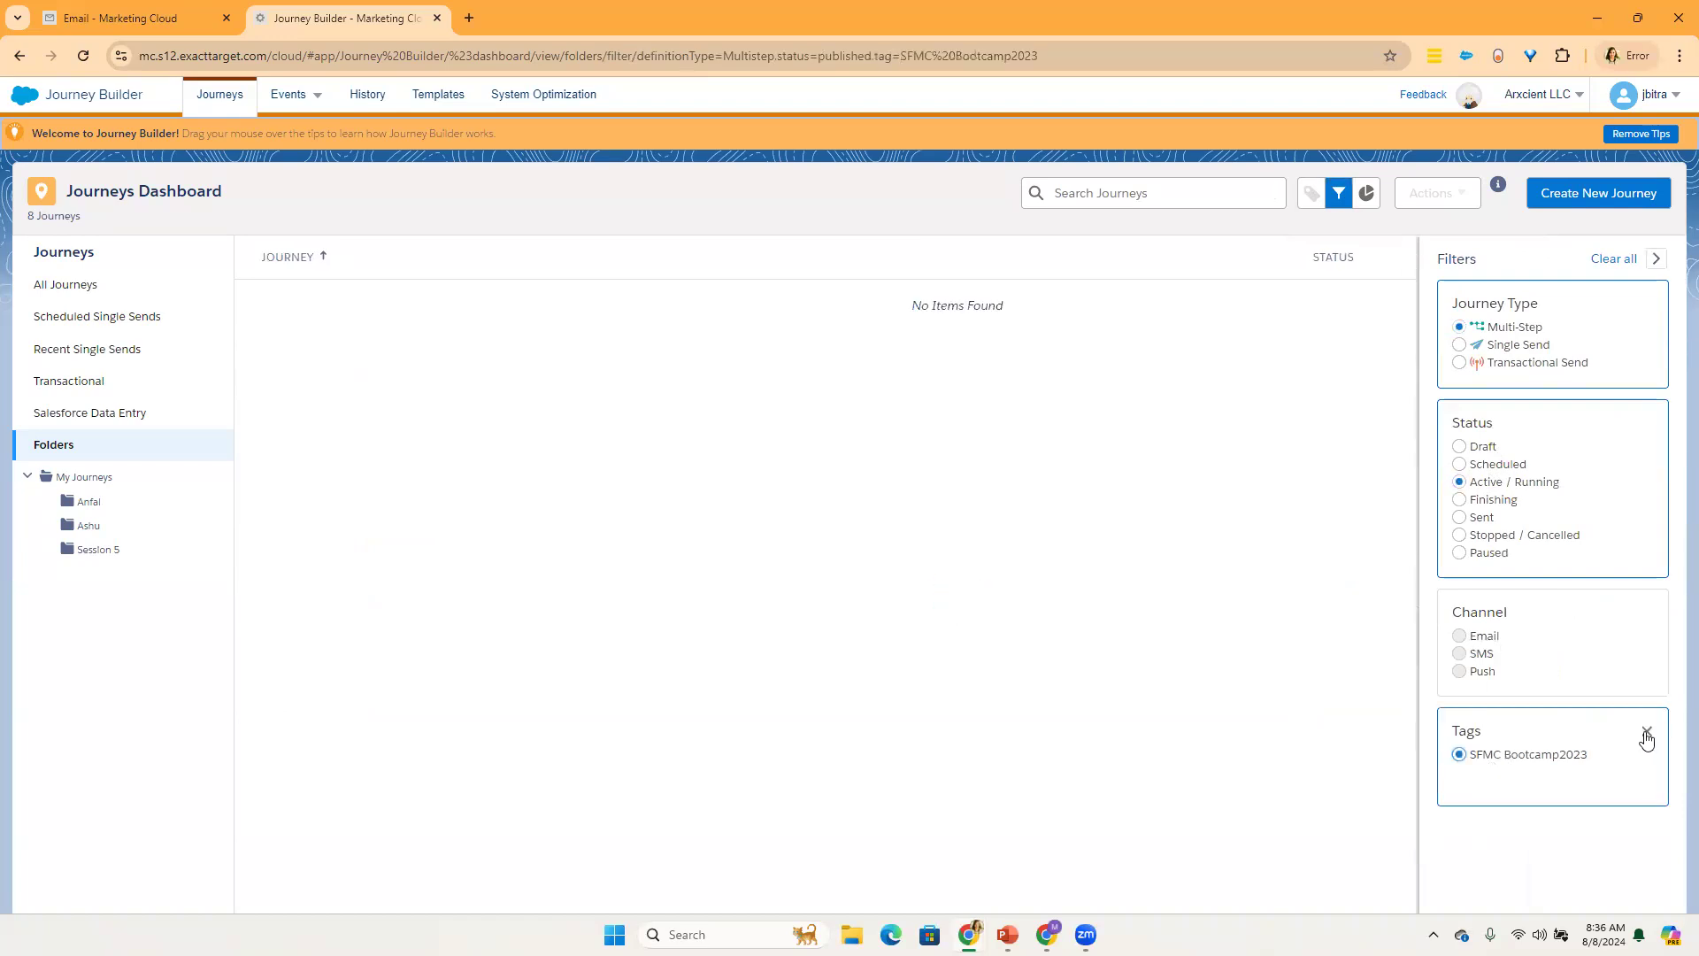
Step: Check the dashboard's goal analytics and view the Journey History page
left_click(1367, 193)
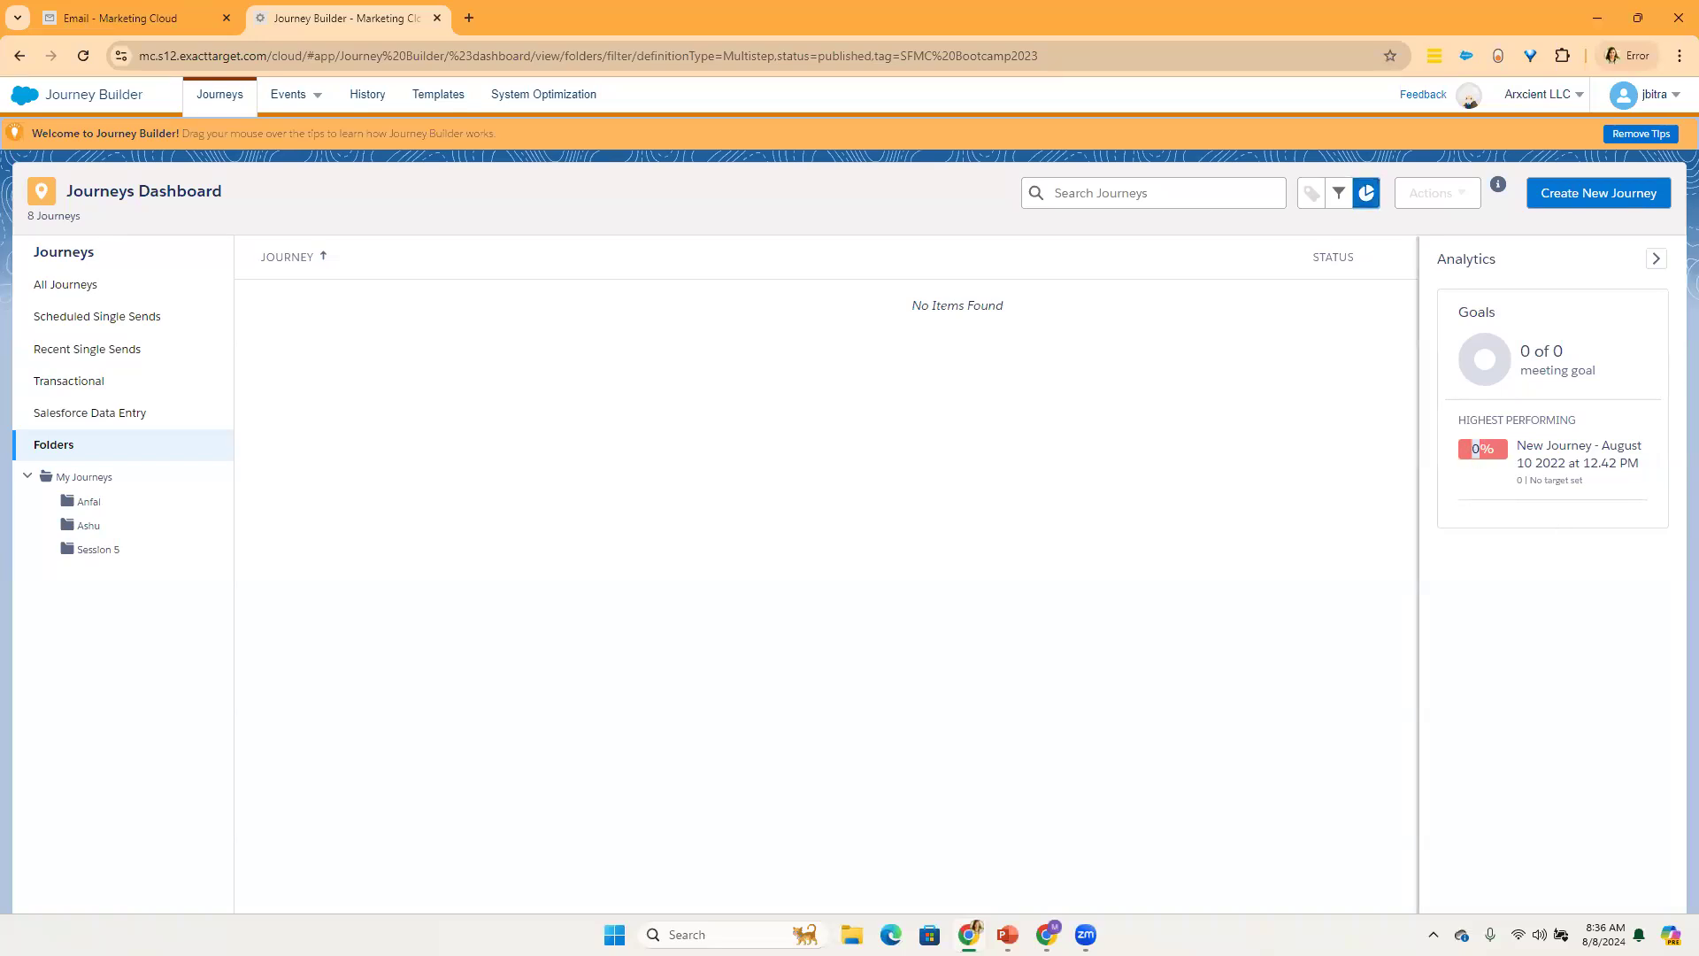
left_click(1656, 258)
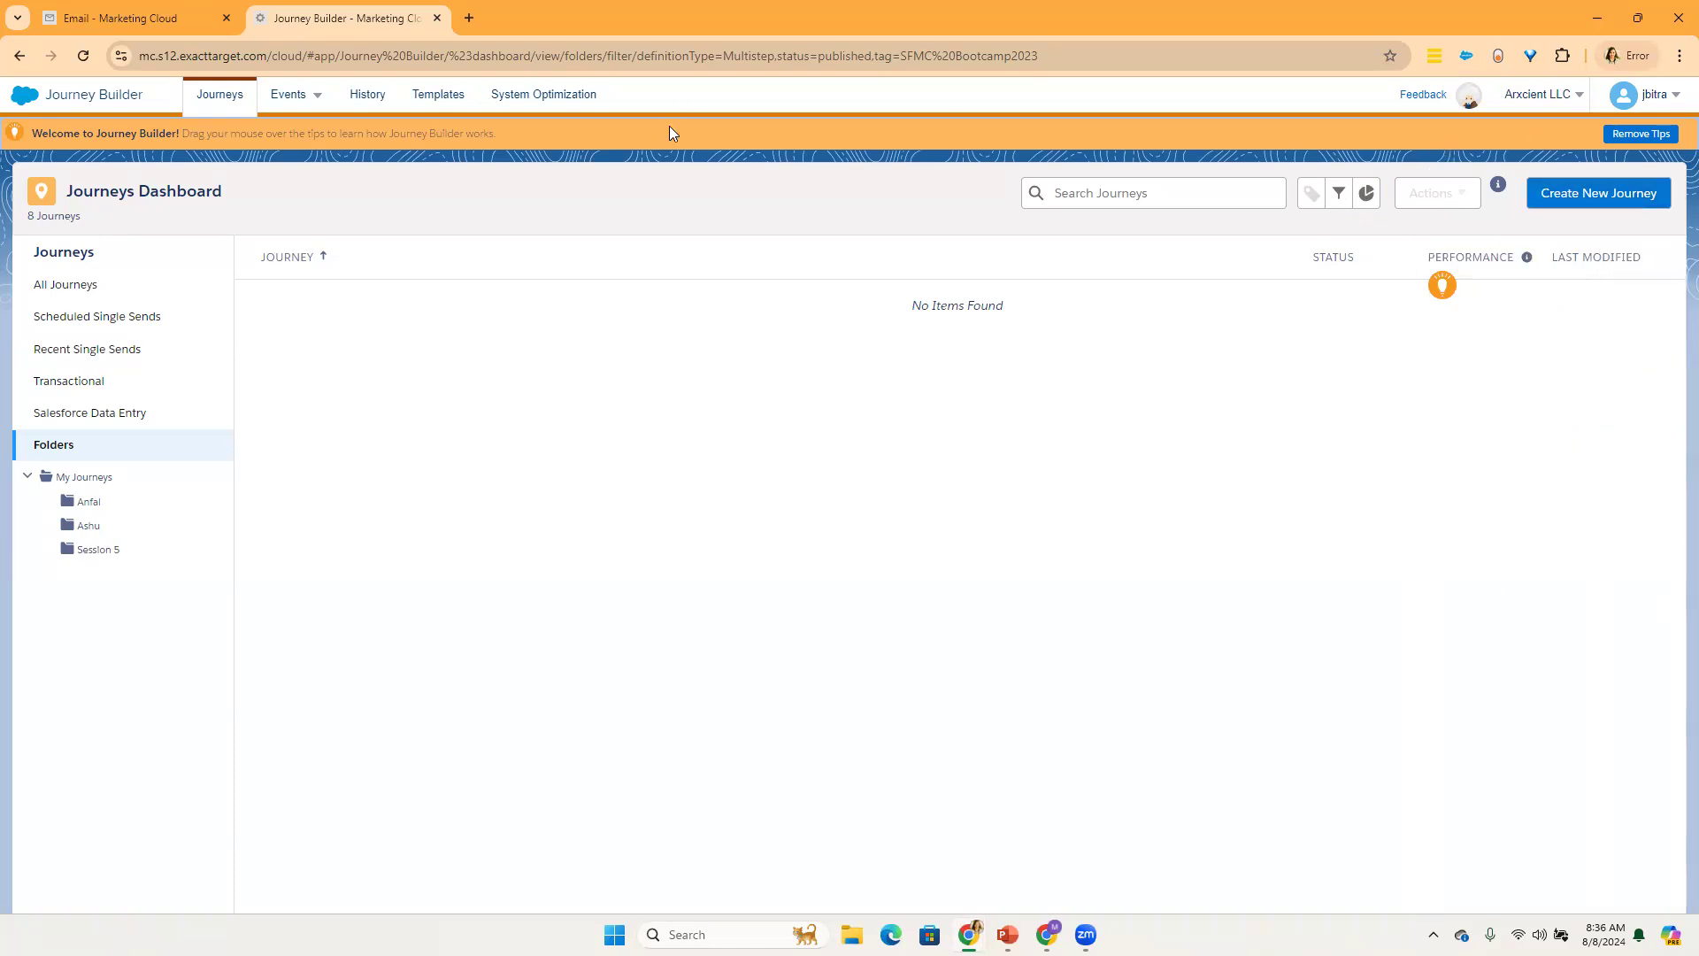
left_click(367, 99)
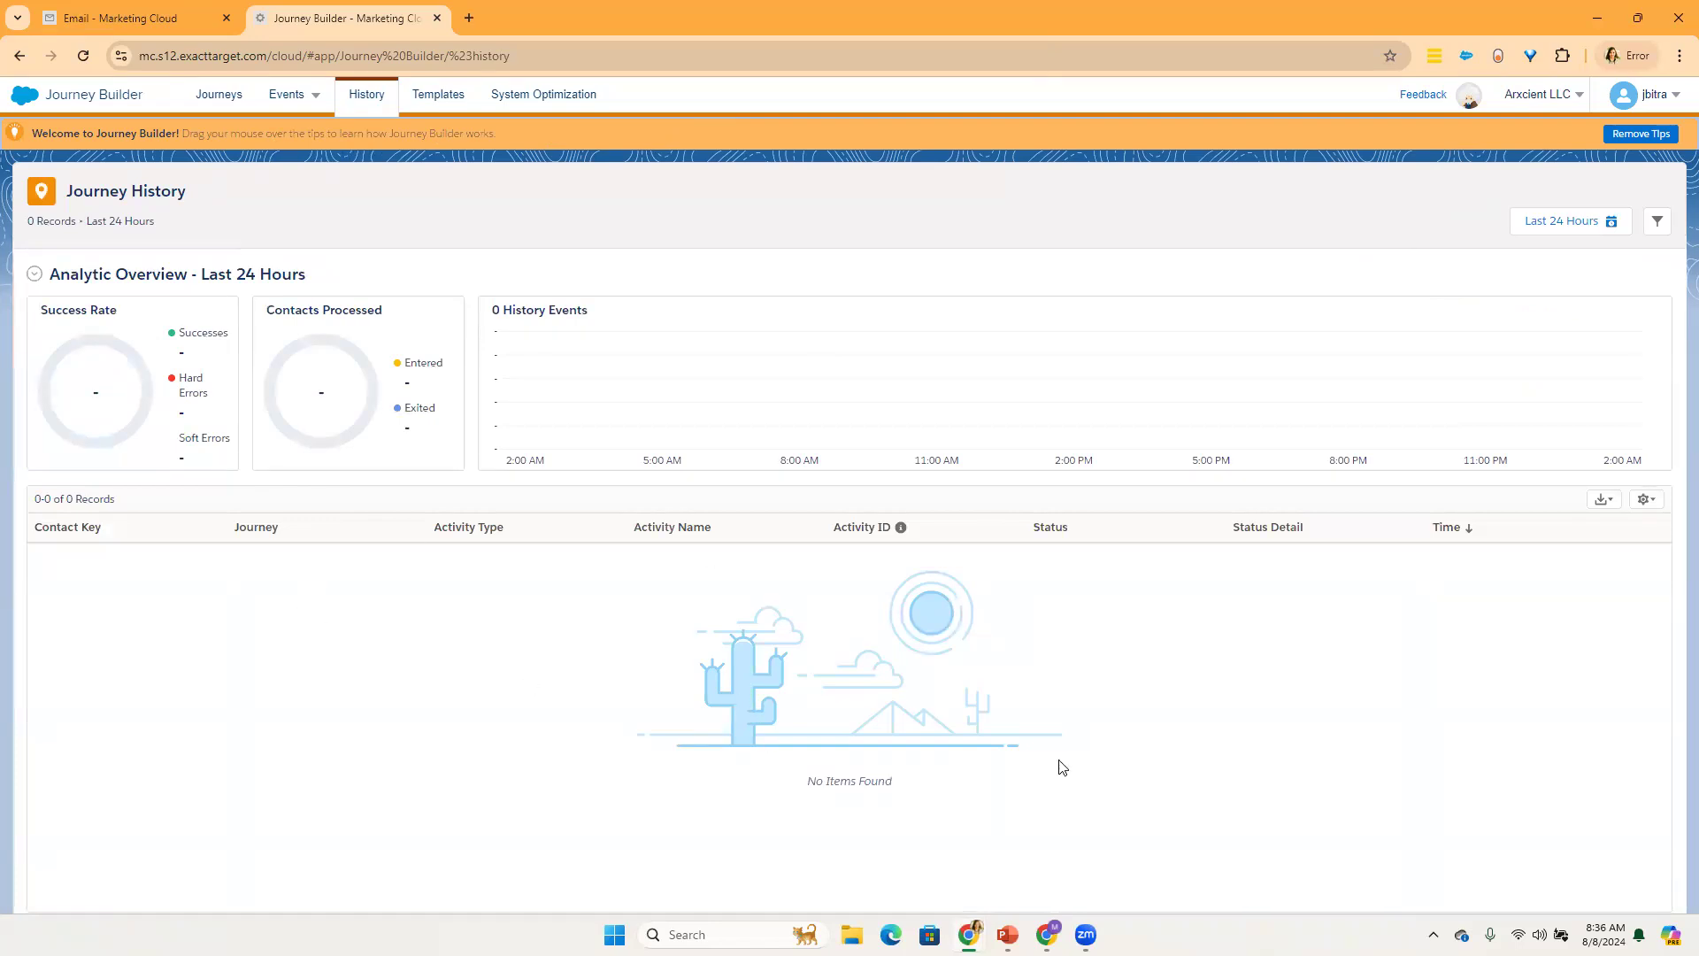
Step: View the Journey Templates page, and examine the recommendation and opportunity options on the System Optimization page
left_click(437, 97)
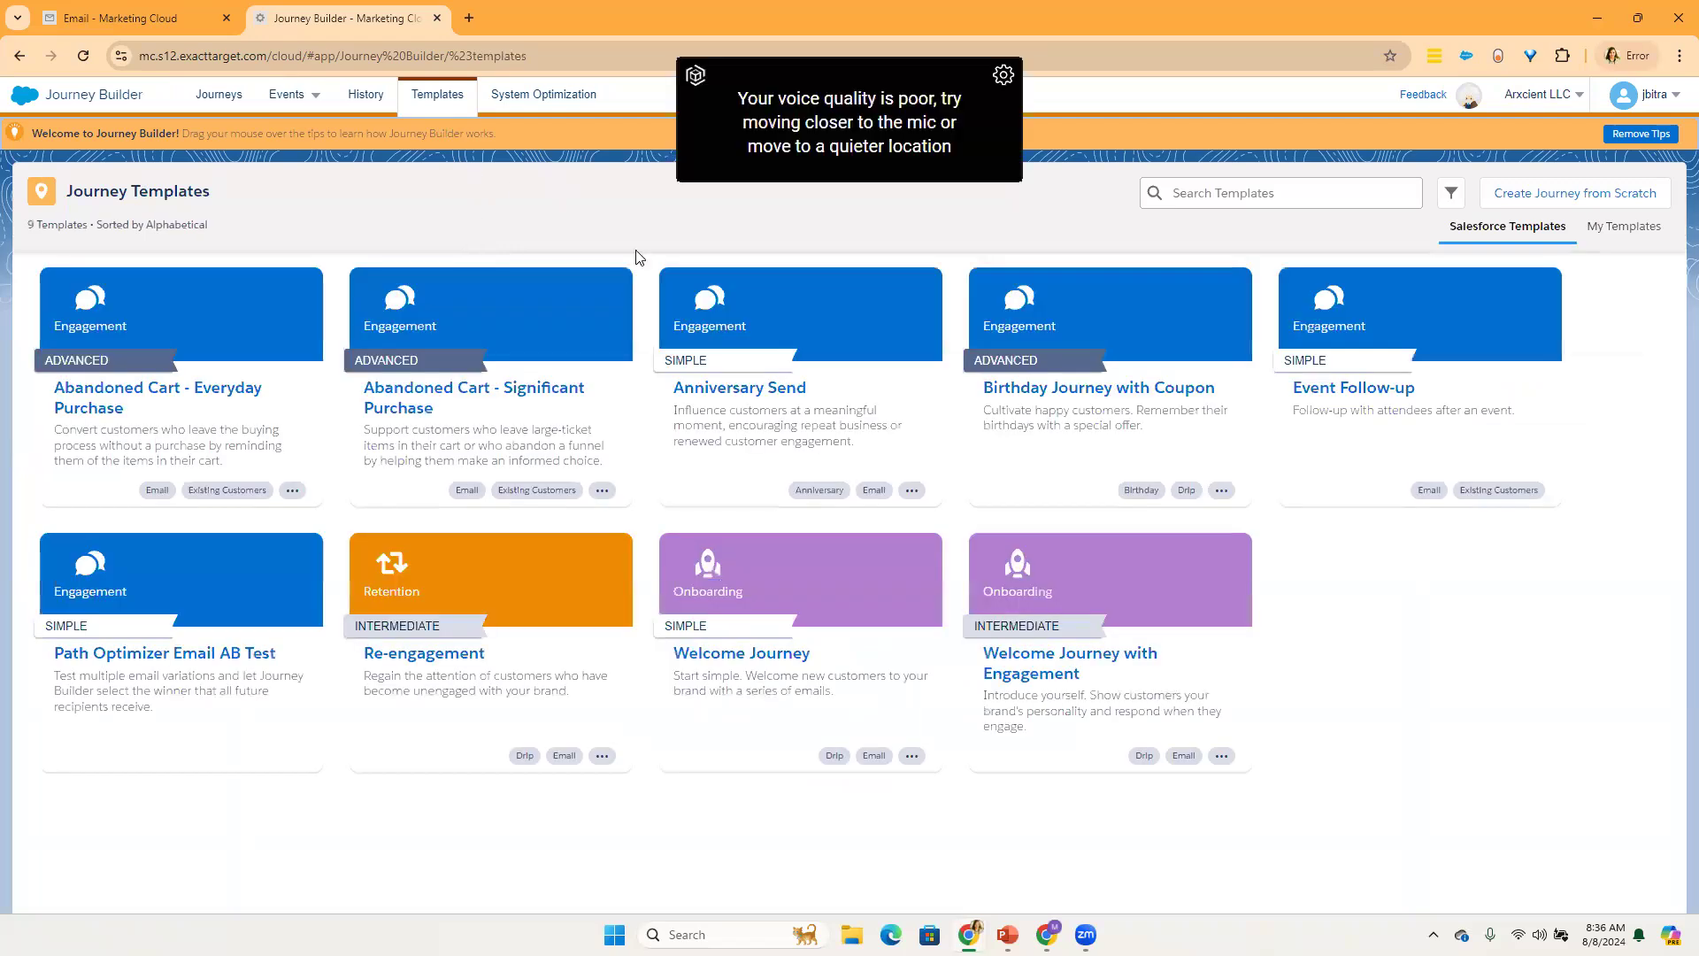
left_click(554, 96)
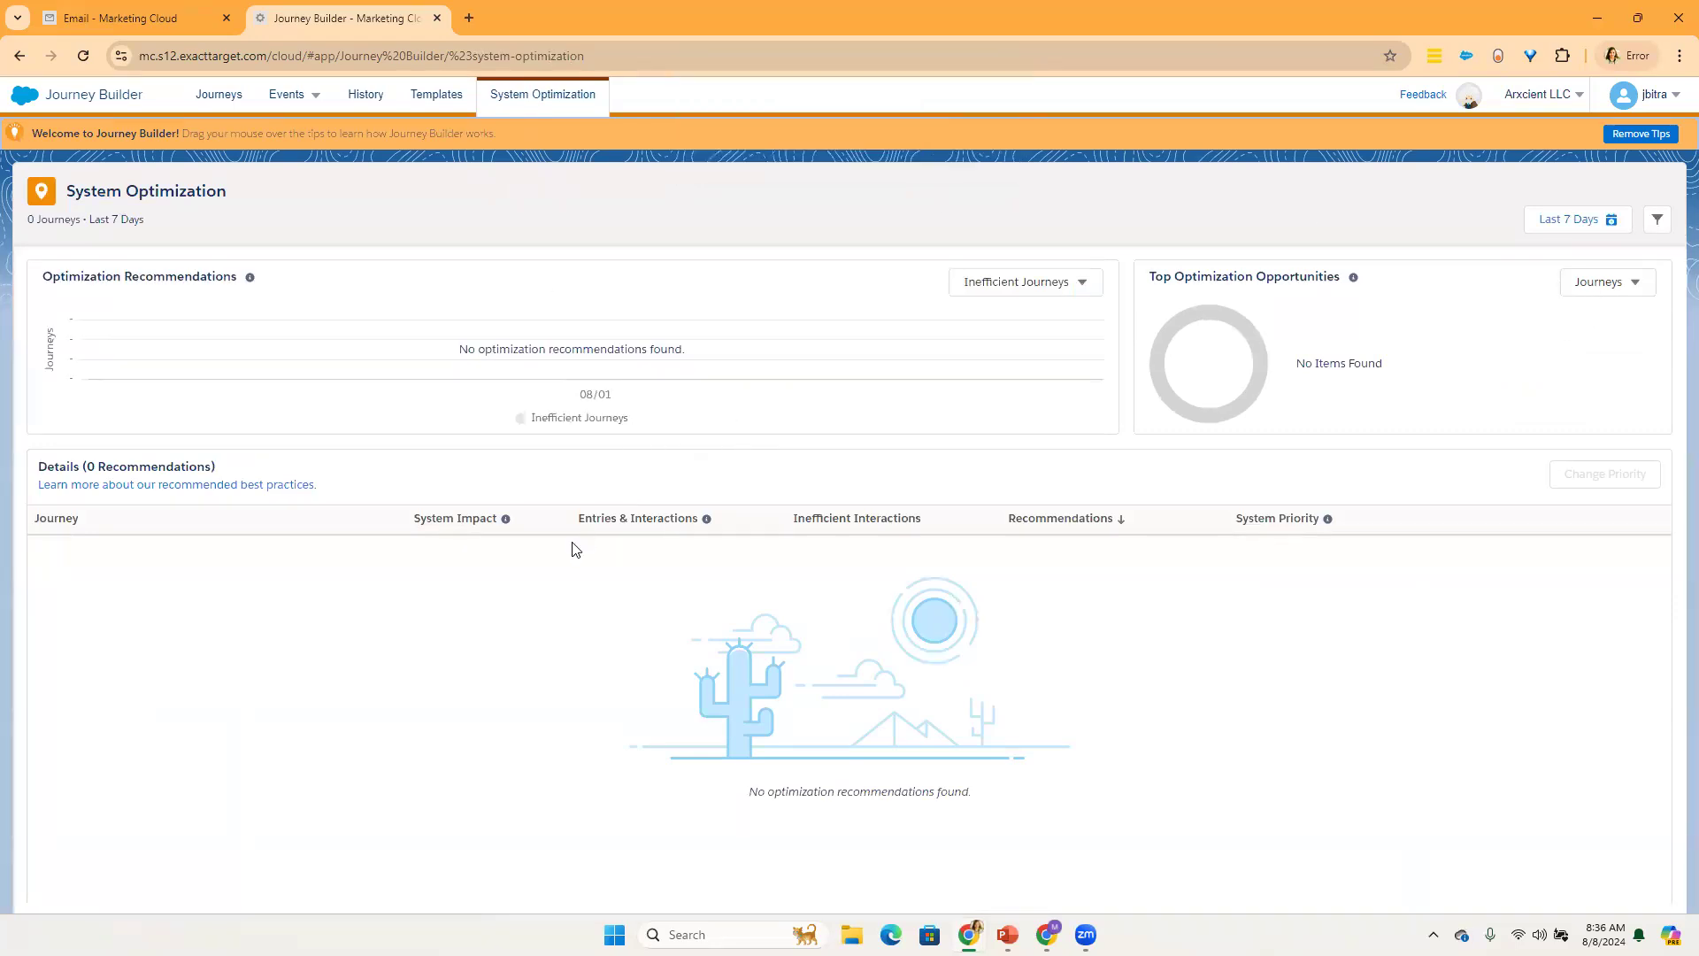
mouse_move(250, 281)
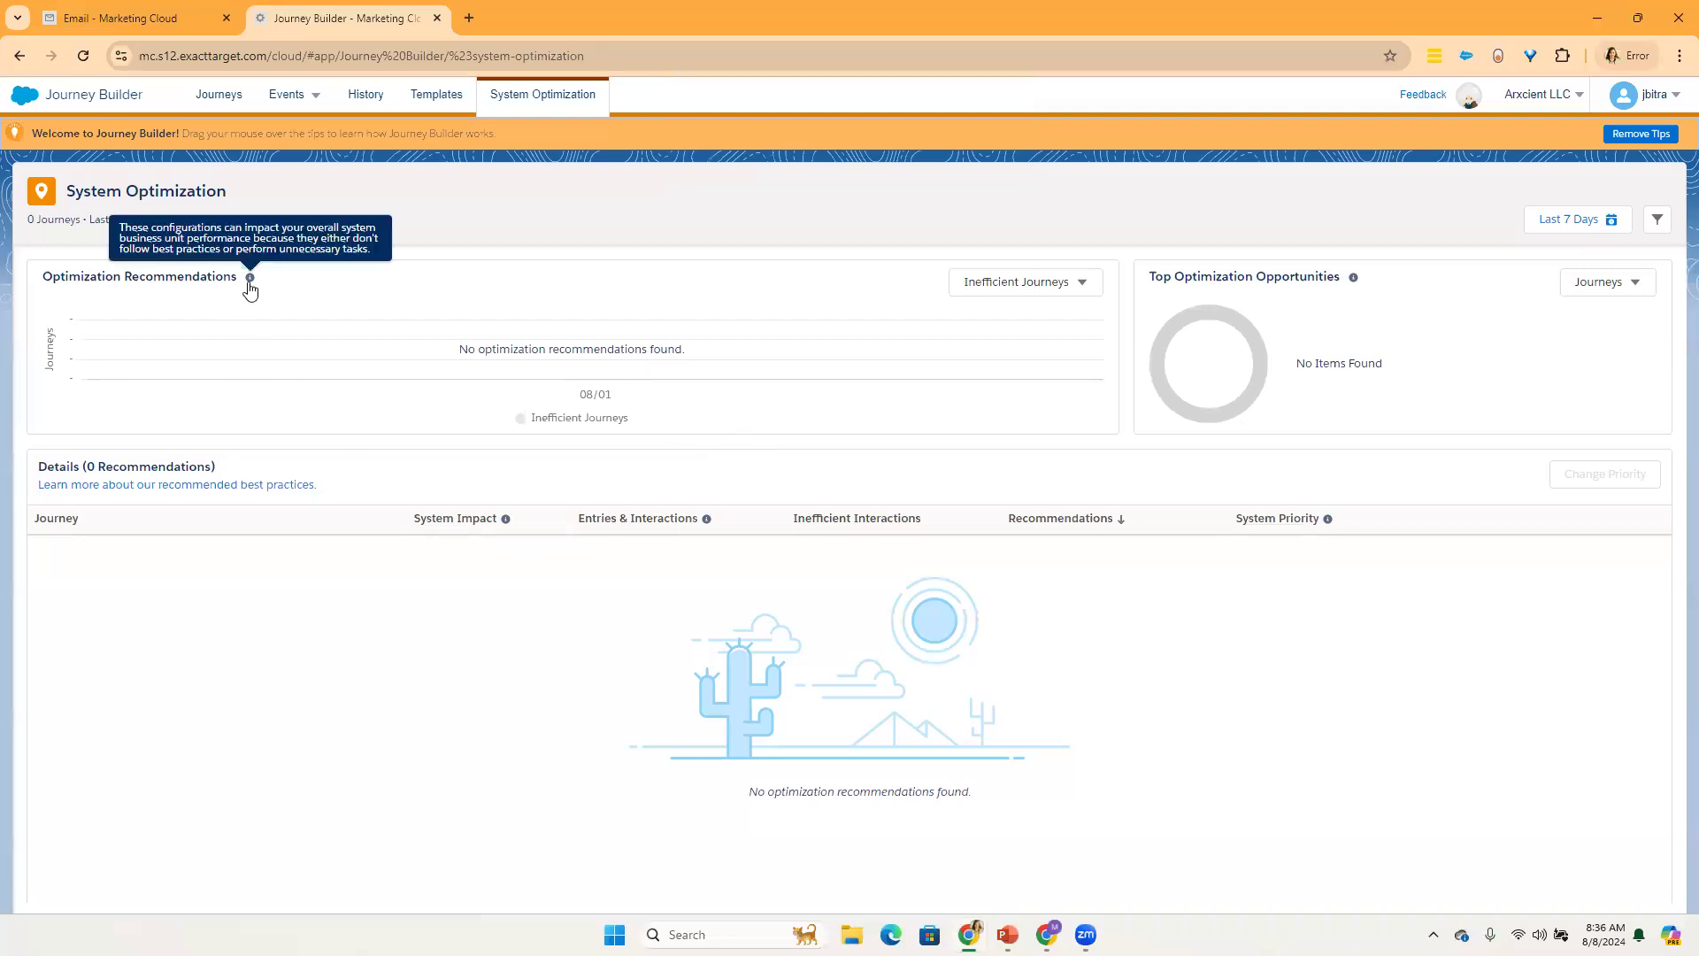
left_click(1004, 285)
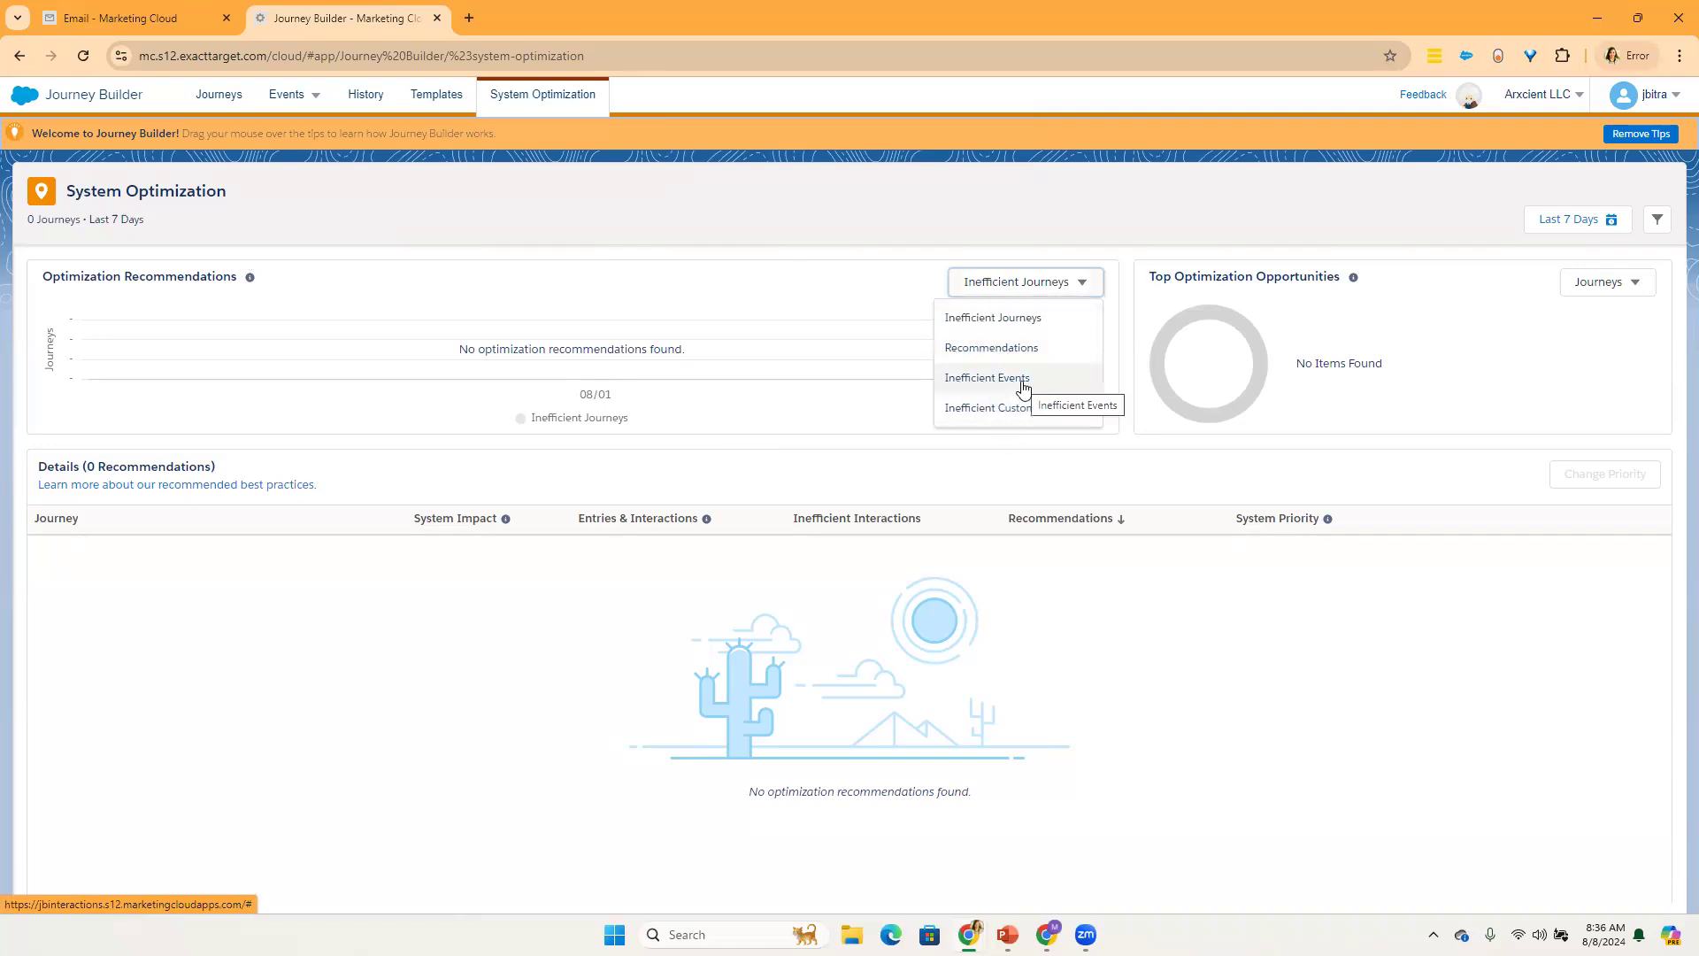
left_click(1634, 292)
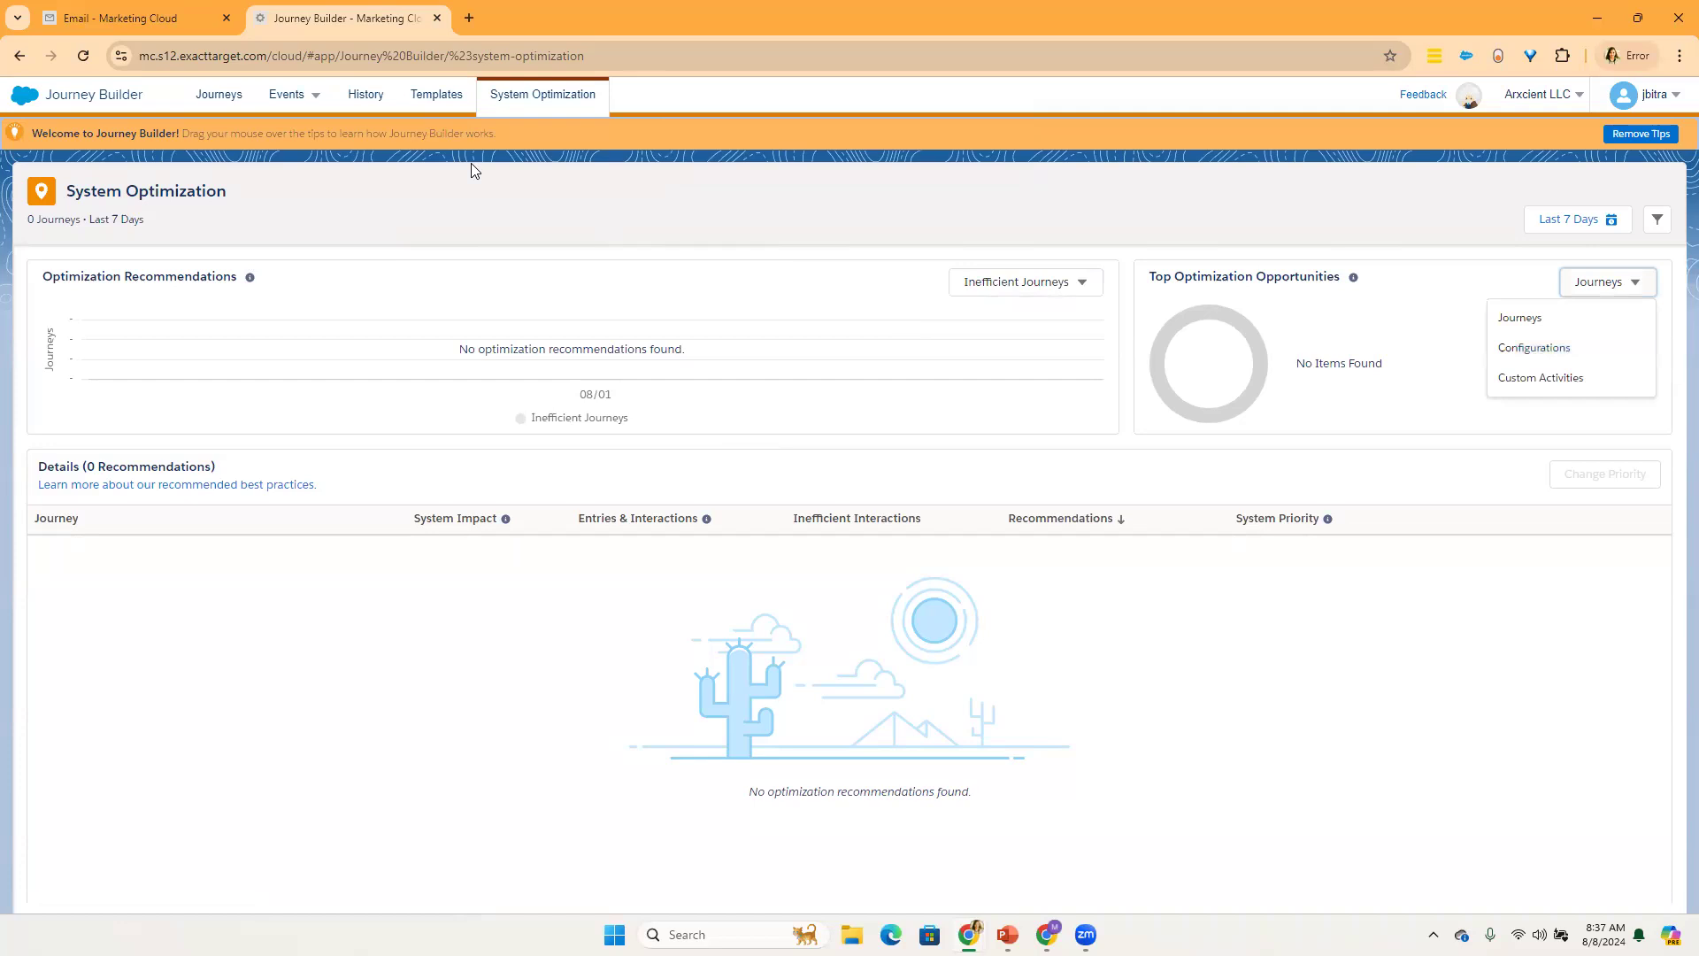
mouse_move(1008, 931)
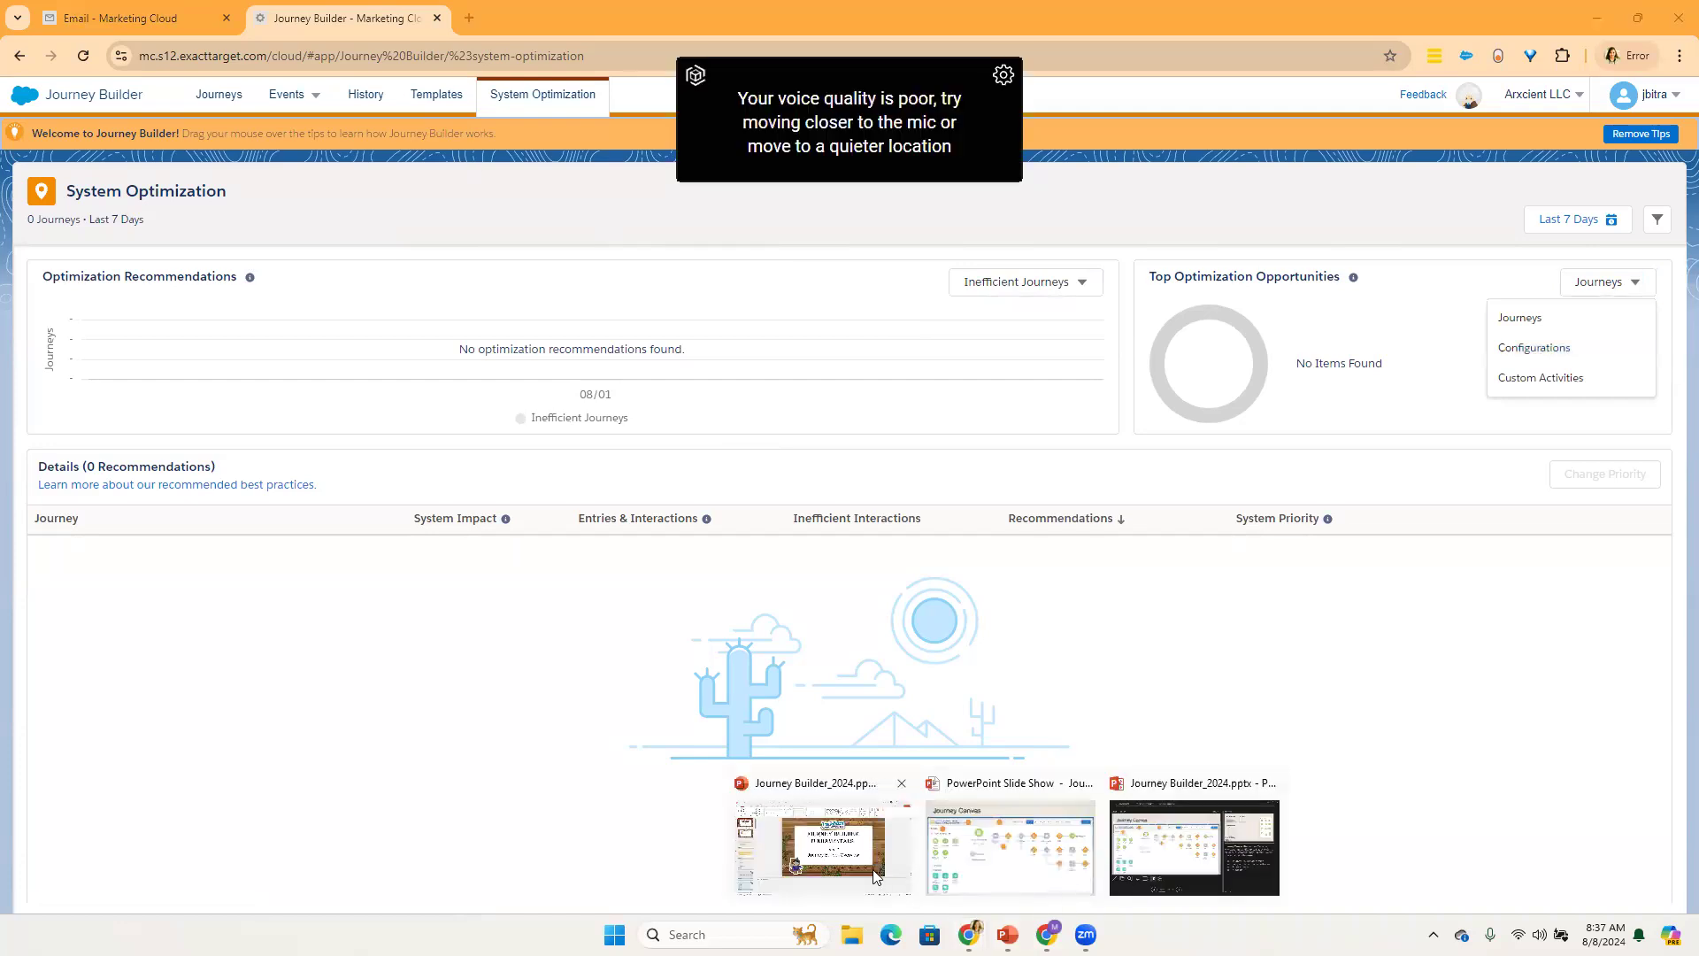
left_click(264, 742)
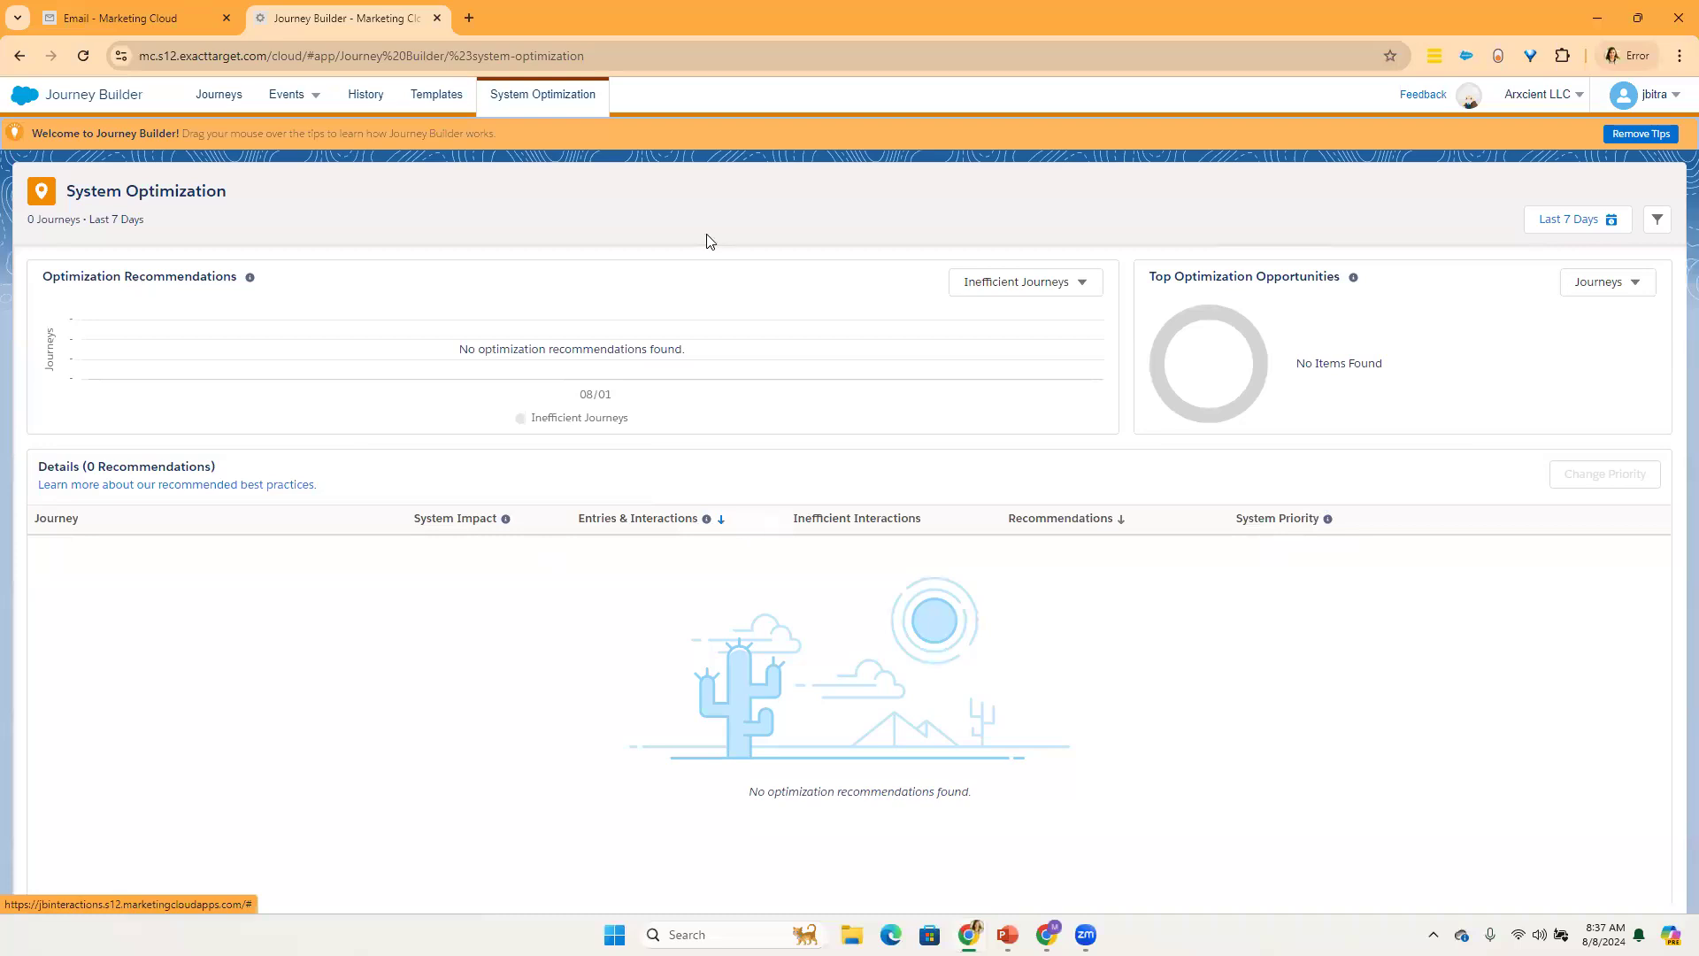
Step: Open the Event Follow-up journey template and read the best-practice tips for its Data Extension, Decision Split and Thank You email
left_click(435, 101)
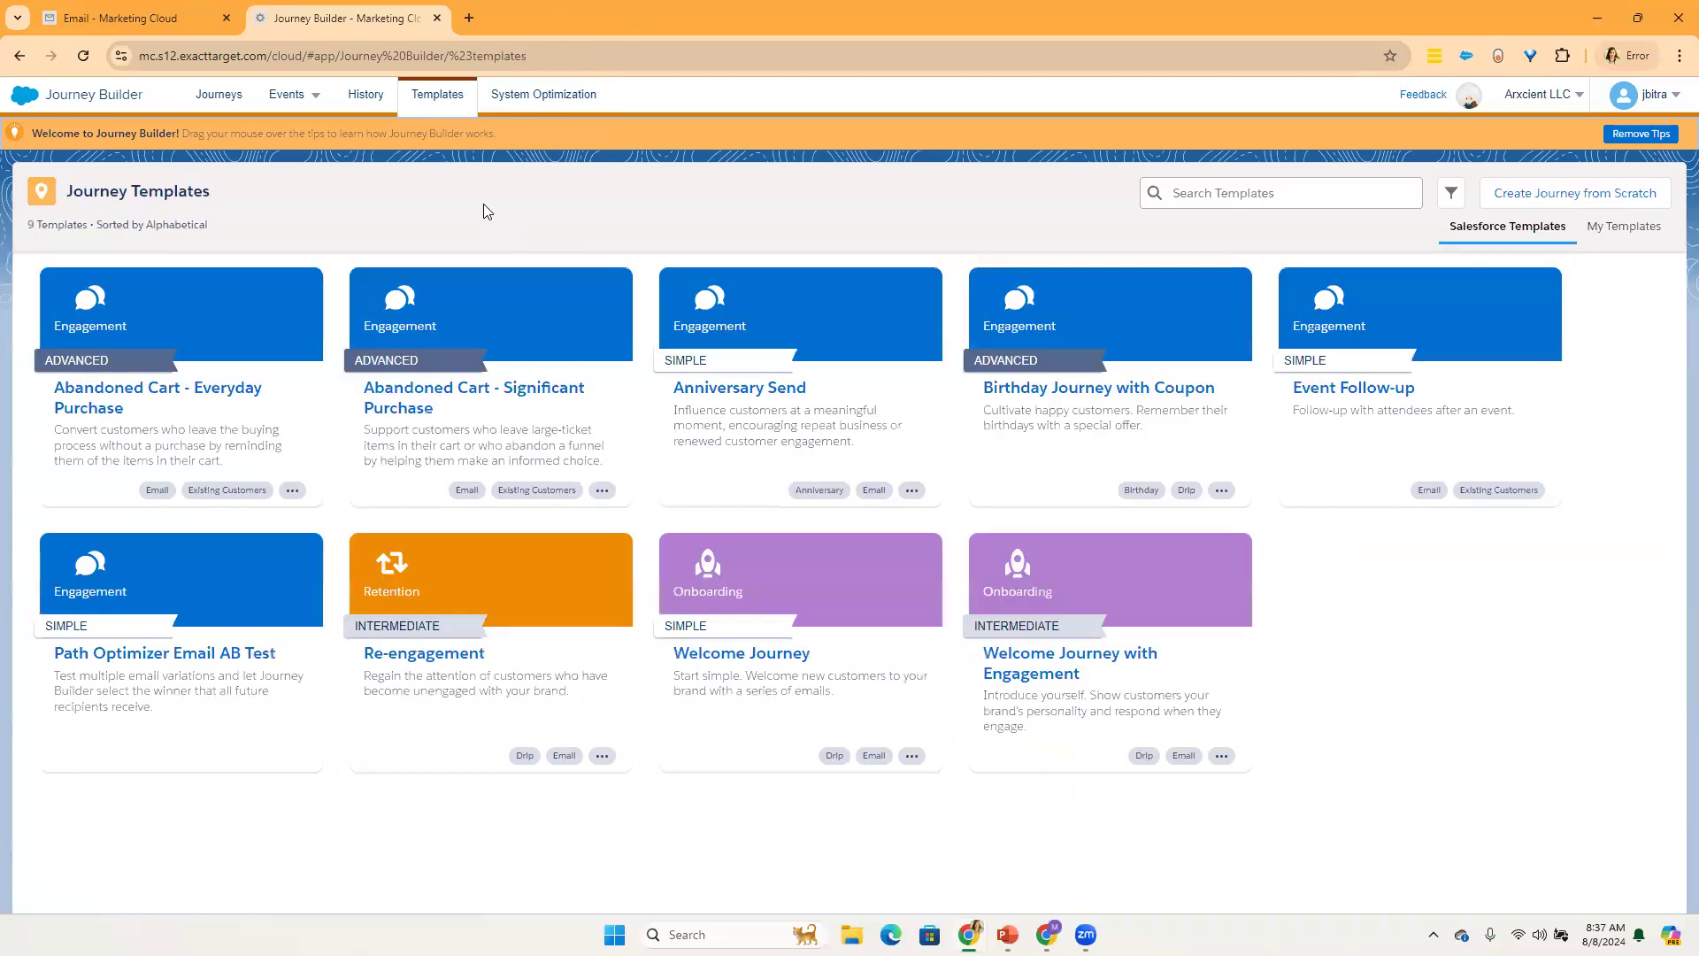
left_click(1397, 394)
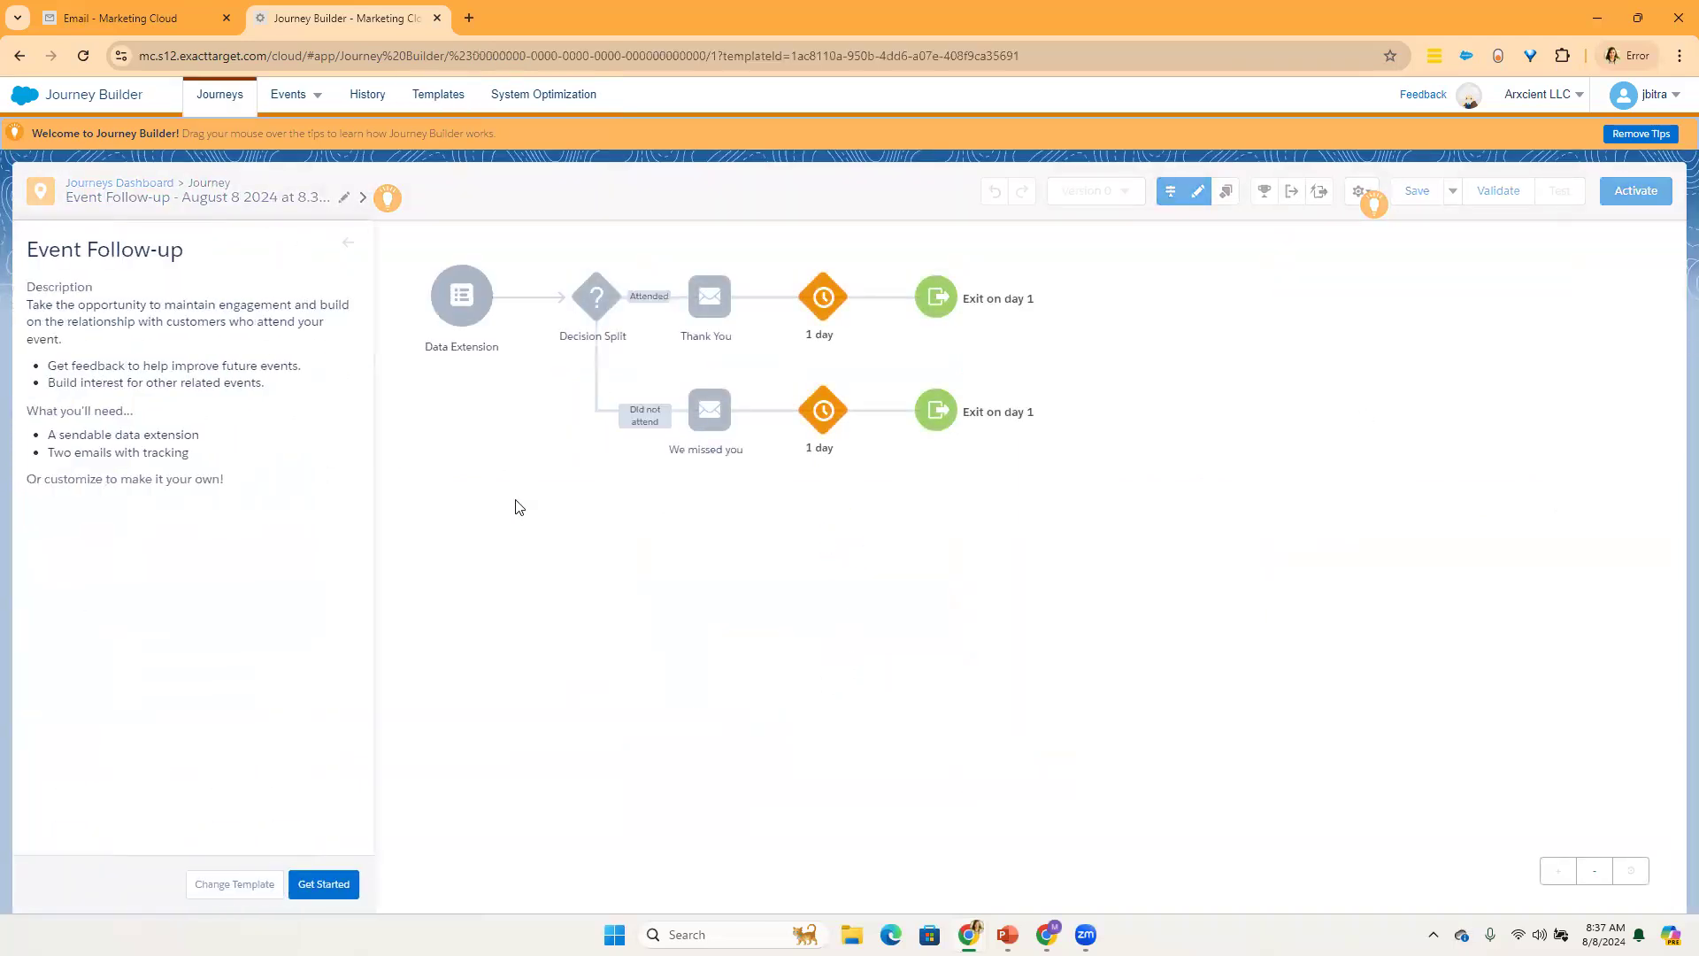
mouse_move(460, 297)
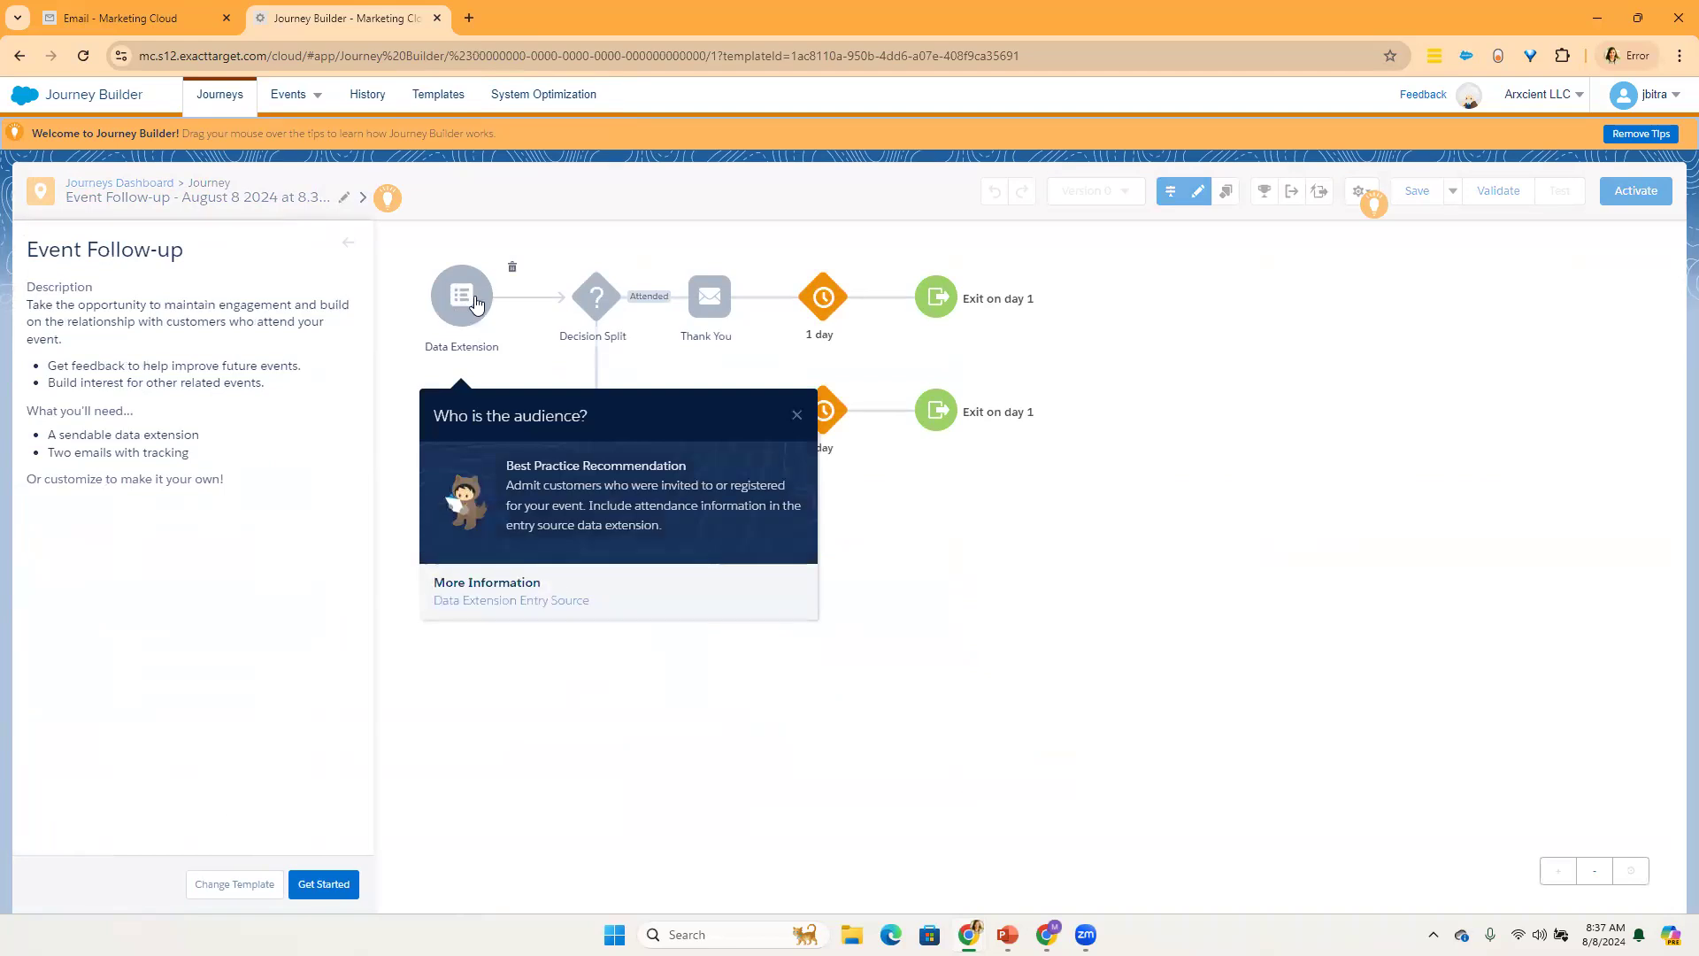
left_click(797, 414)
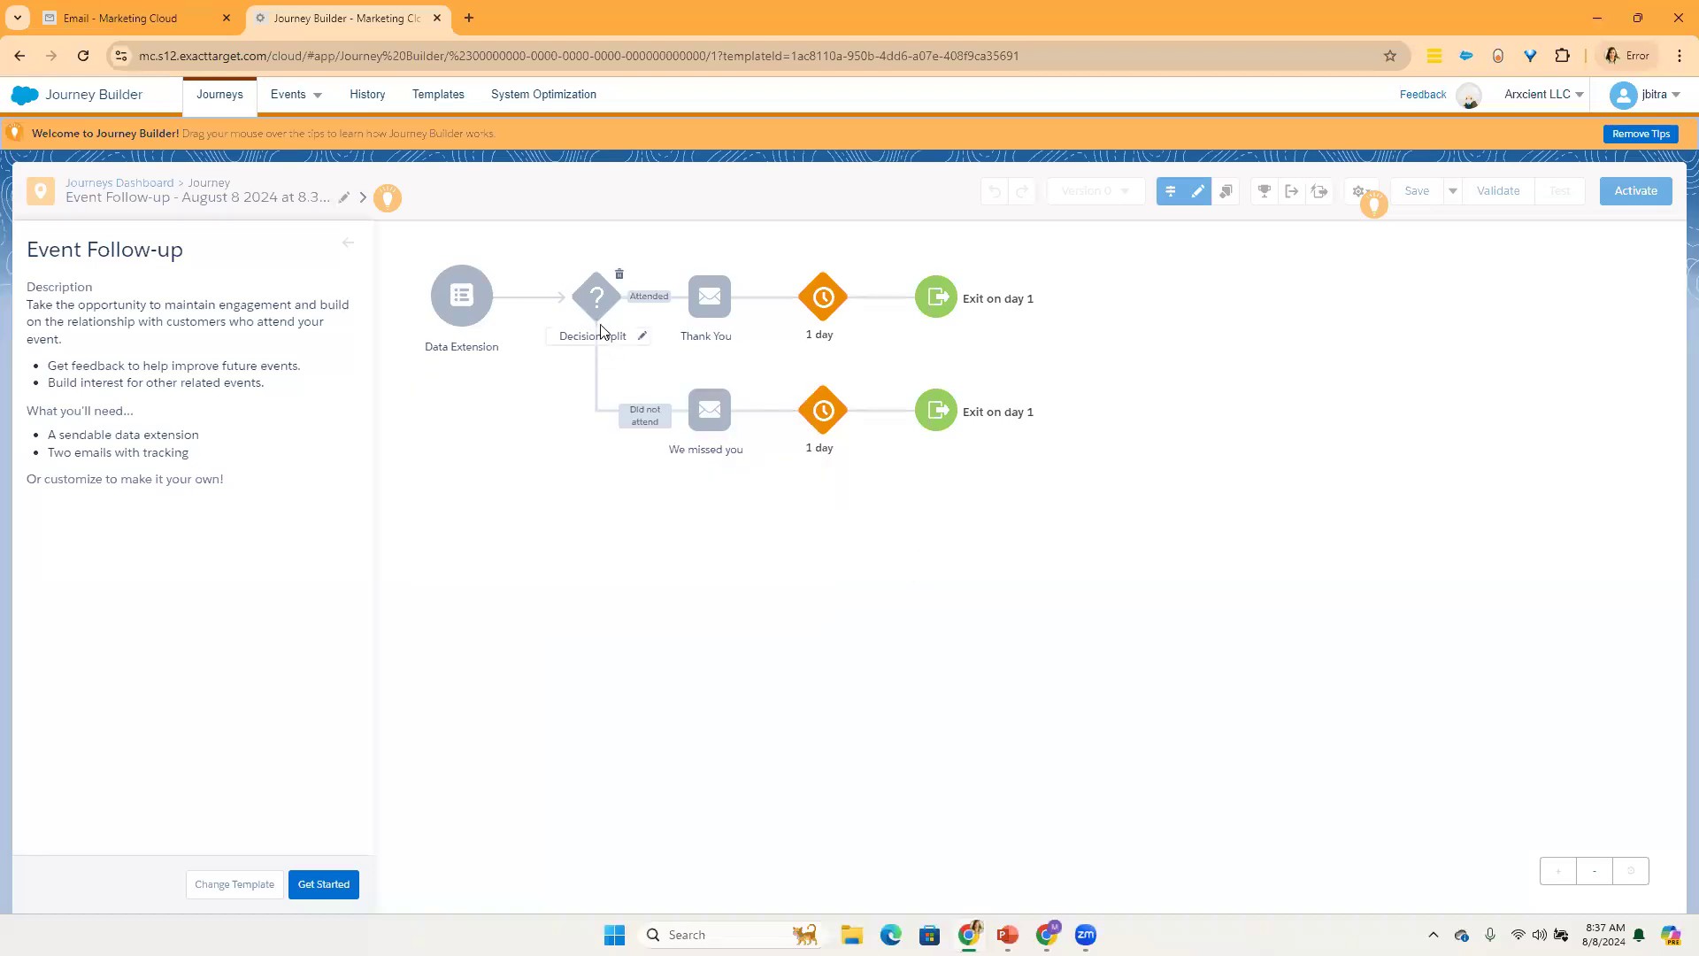
mouse_move(606, 294)
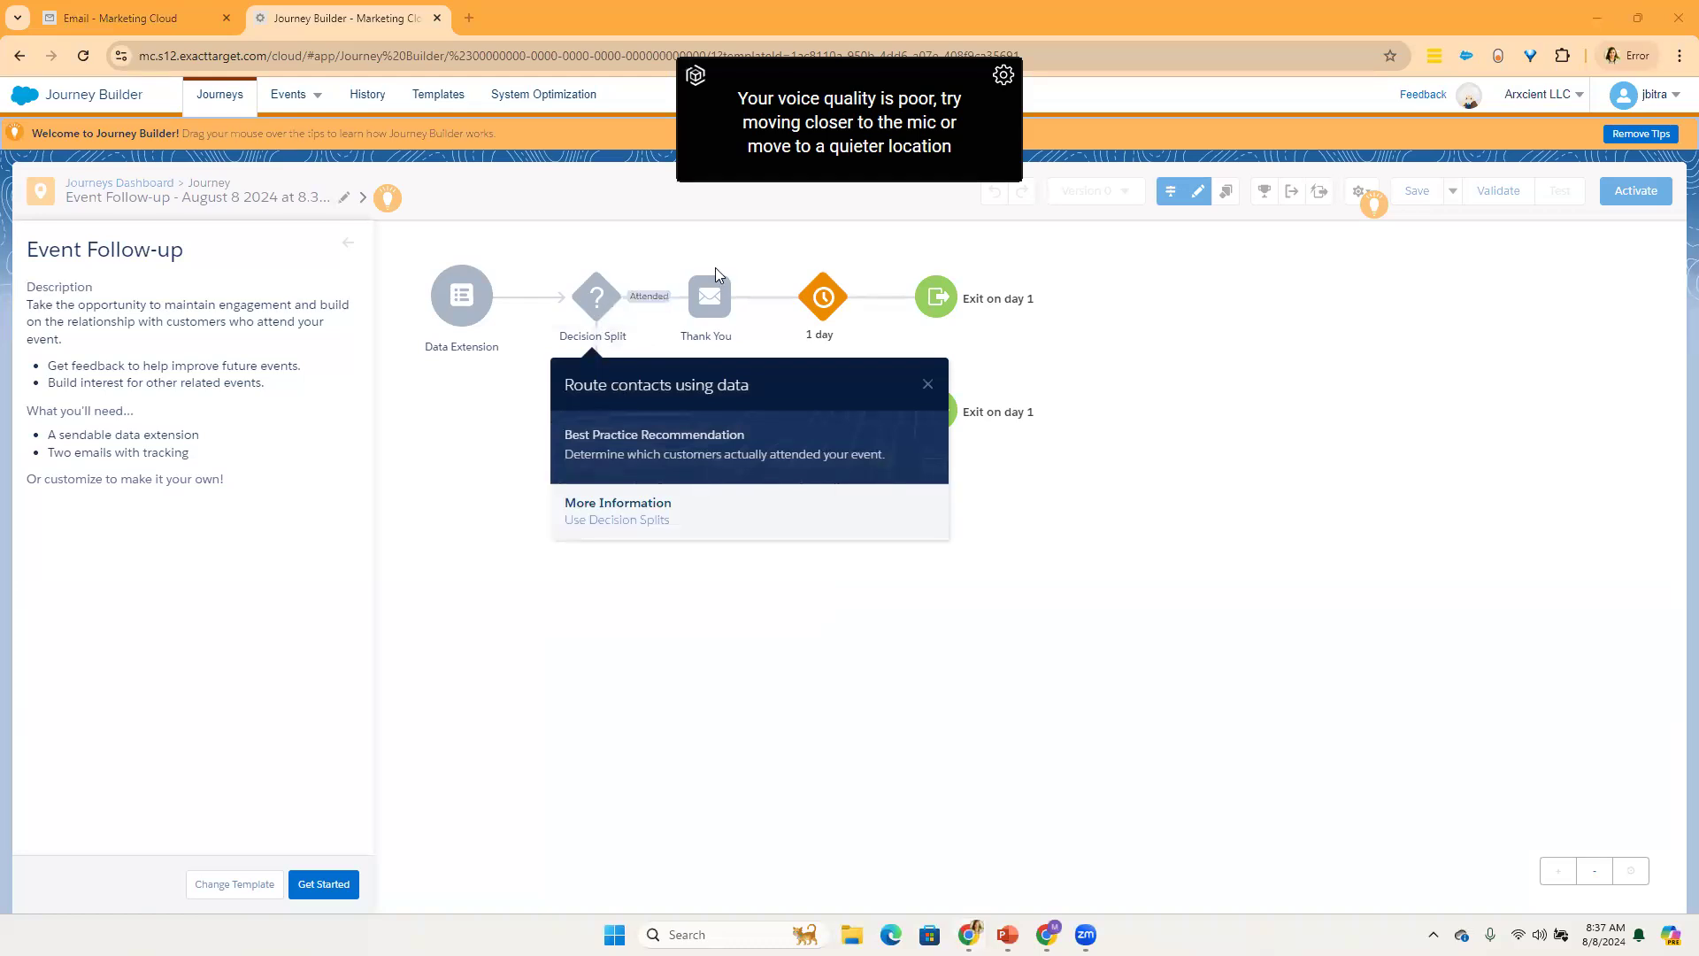
mouse_move(717, 301)
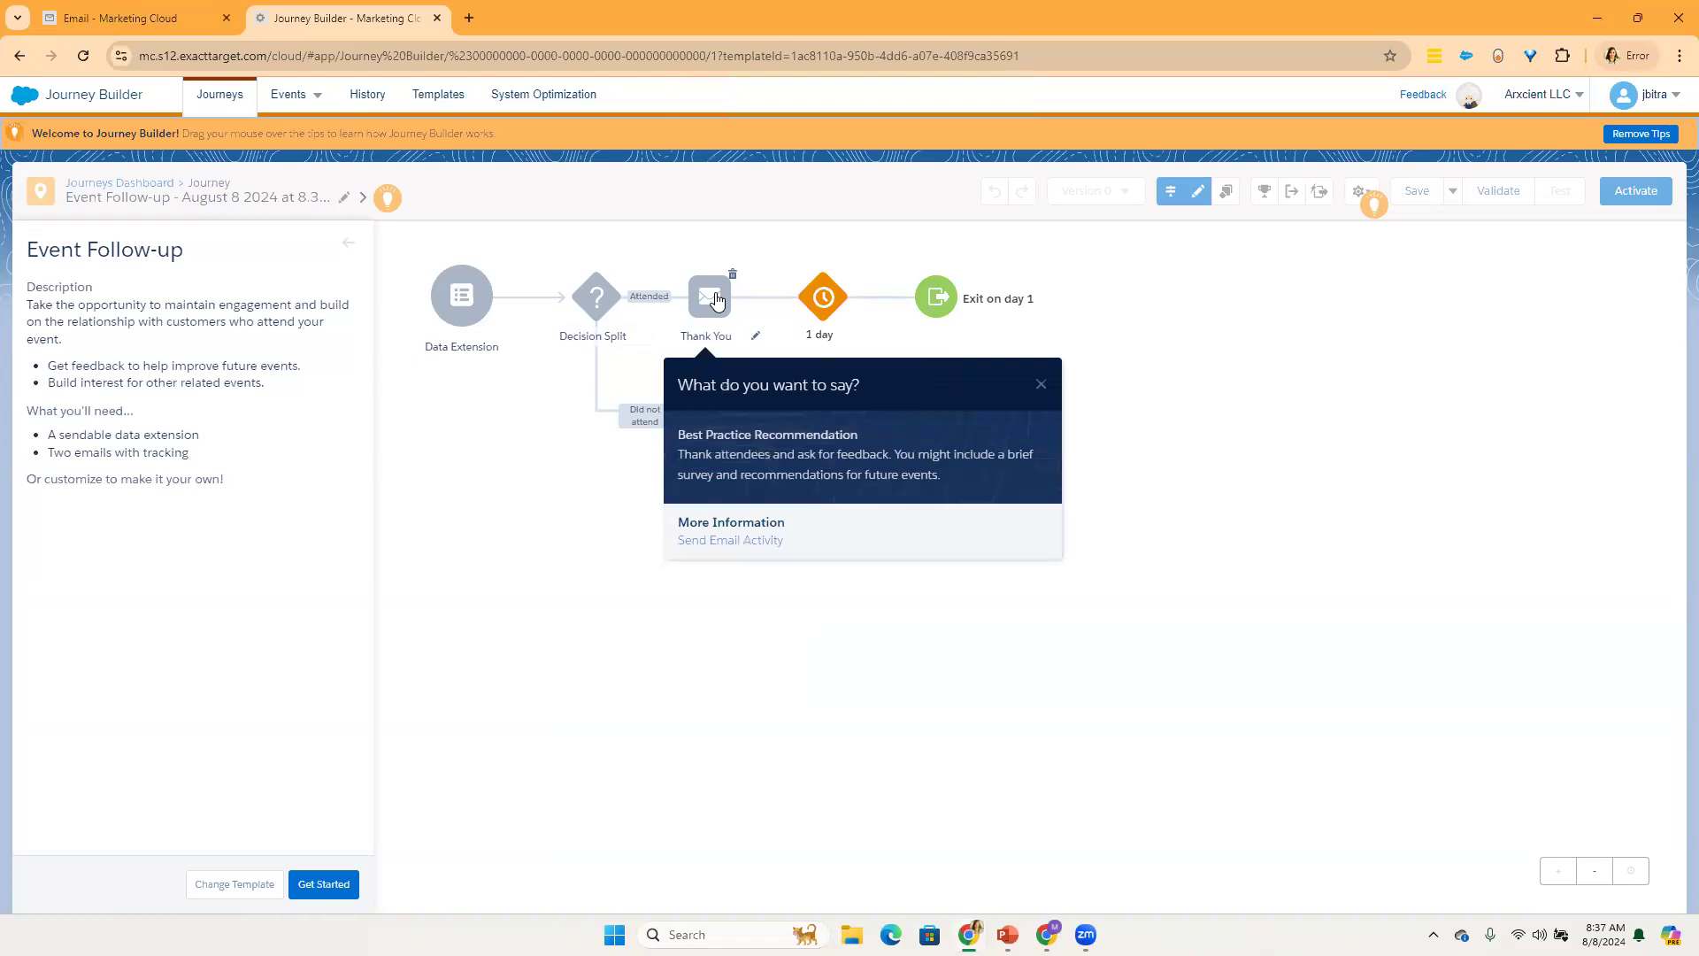
left_click(1039, 387)
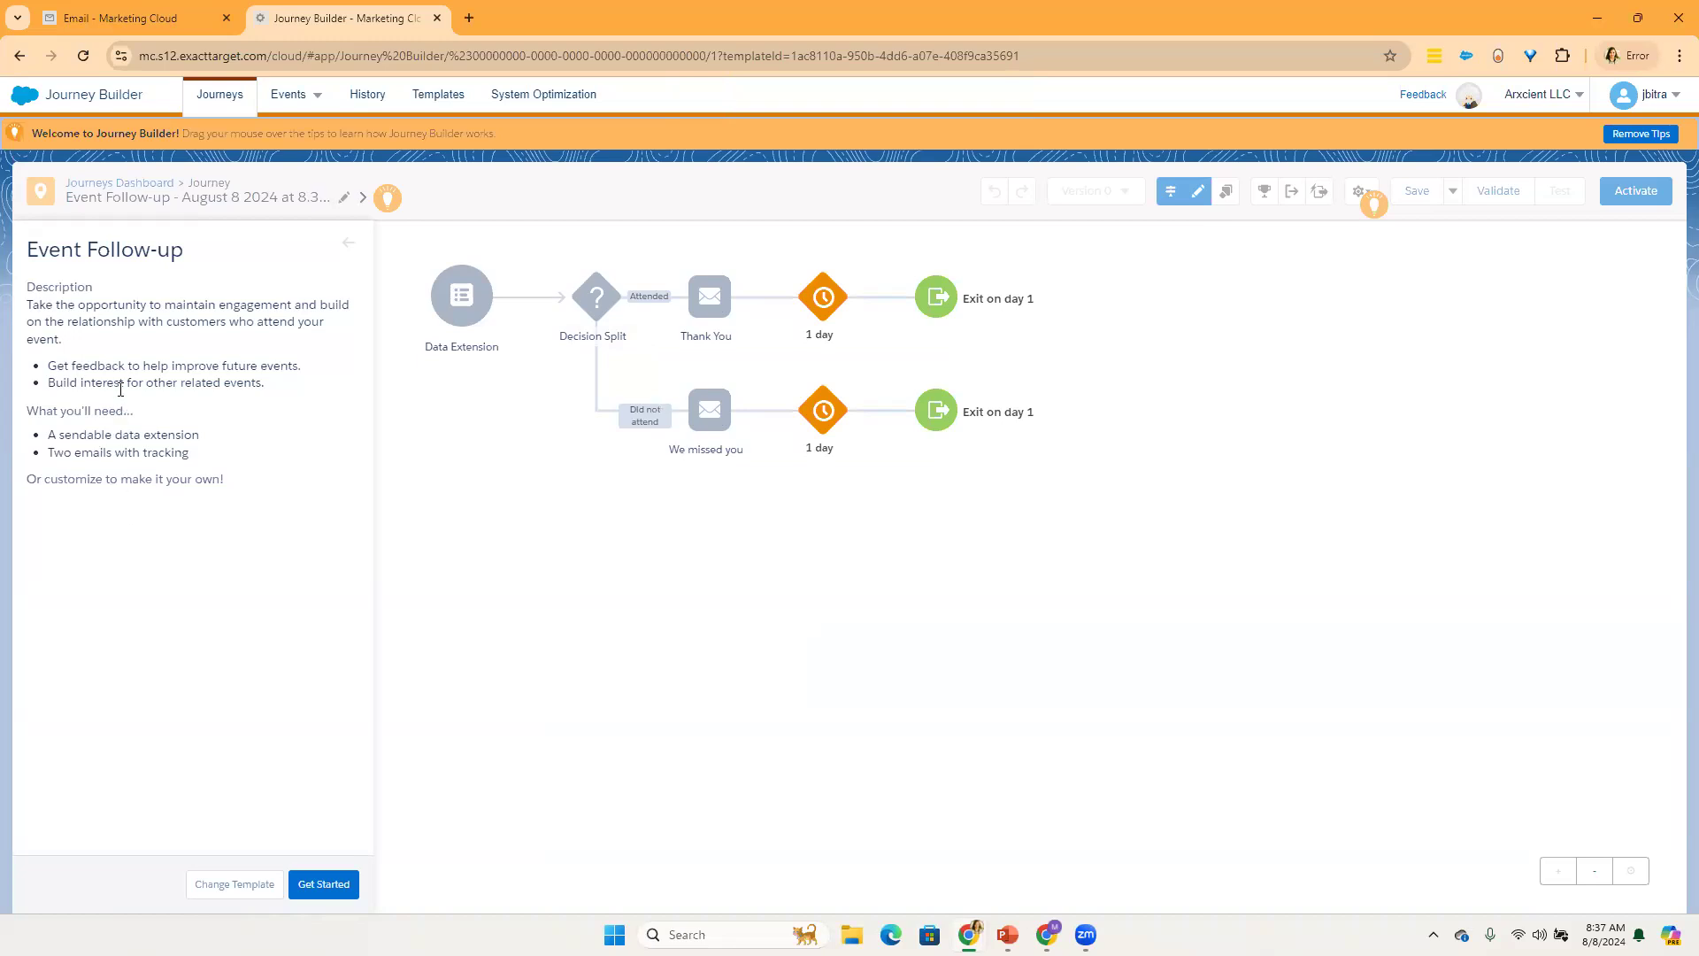
Step: Examine the Event Follow-up template's description, benefits and requirements, along with its Thank You and We missed you emails
left_click_drag(123, 382, 122, 365)
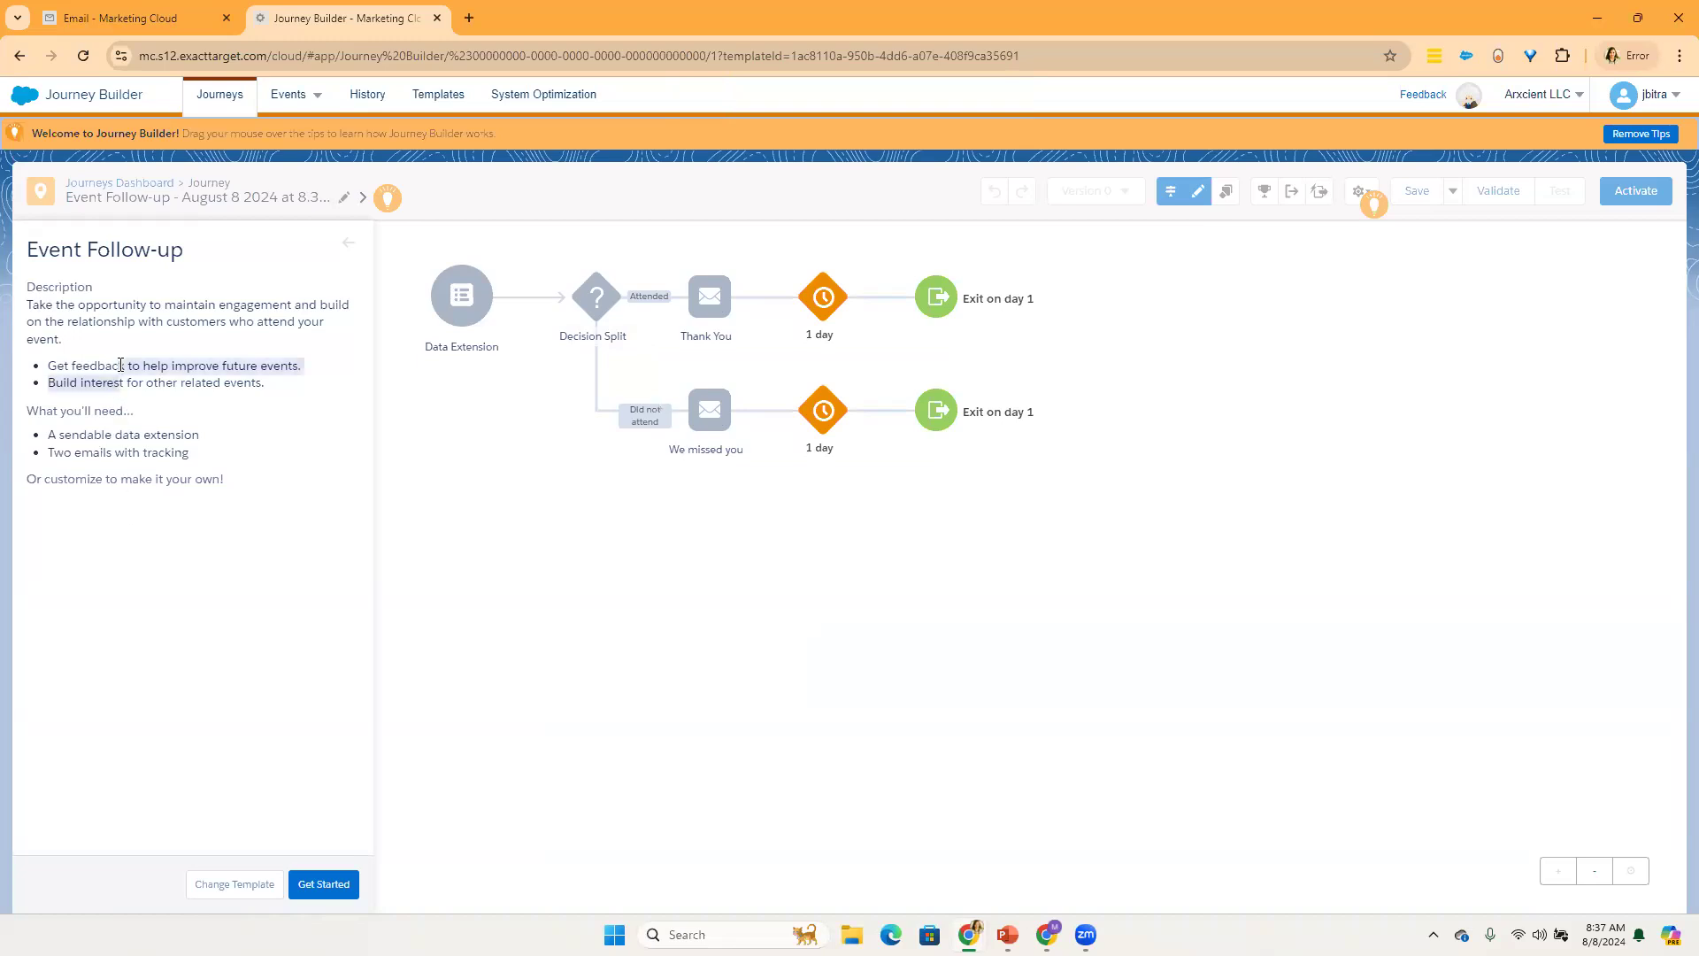
left_click(705, 300)
left_click(715, 453)
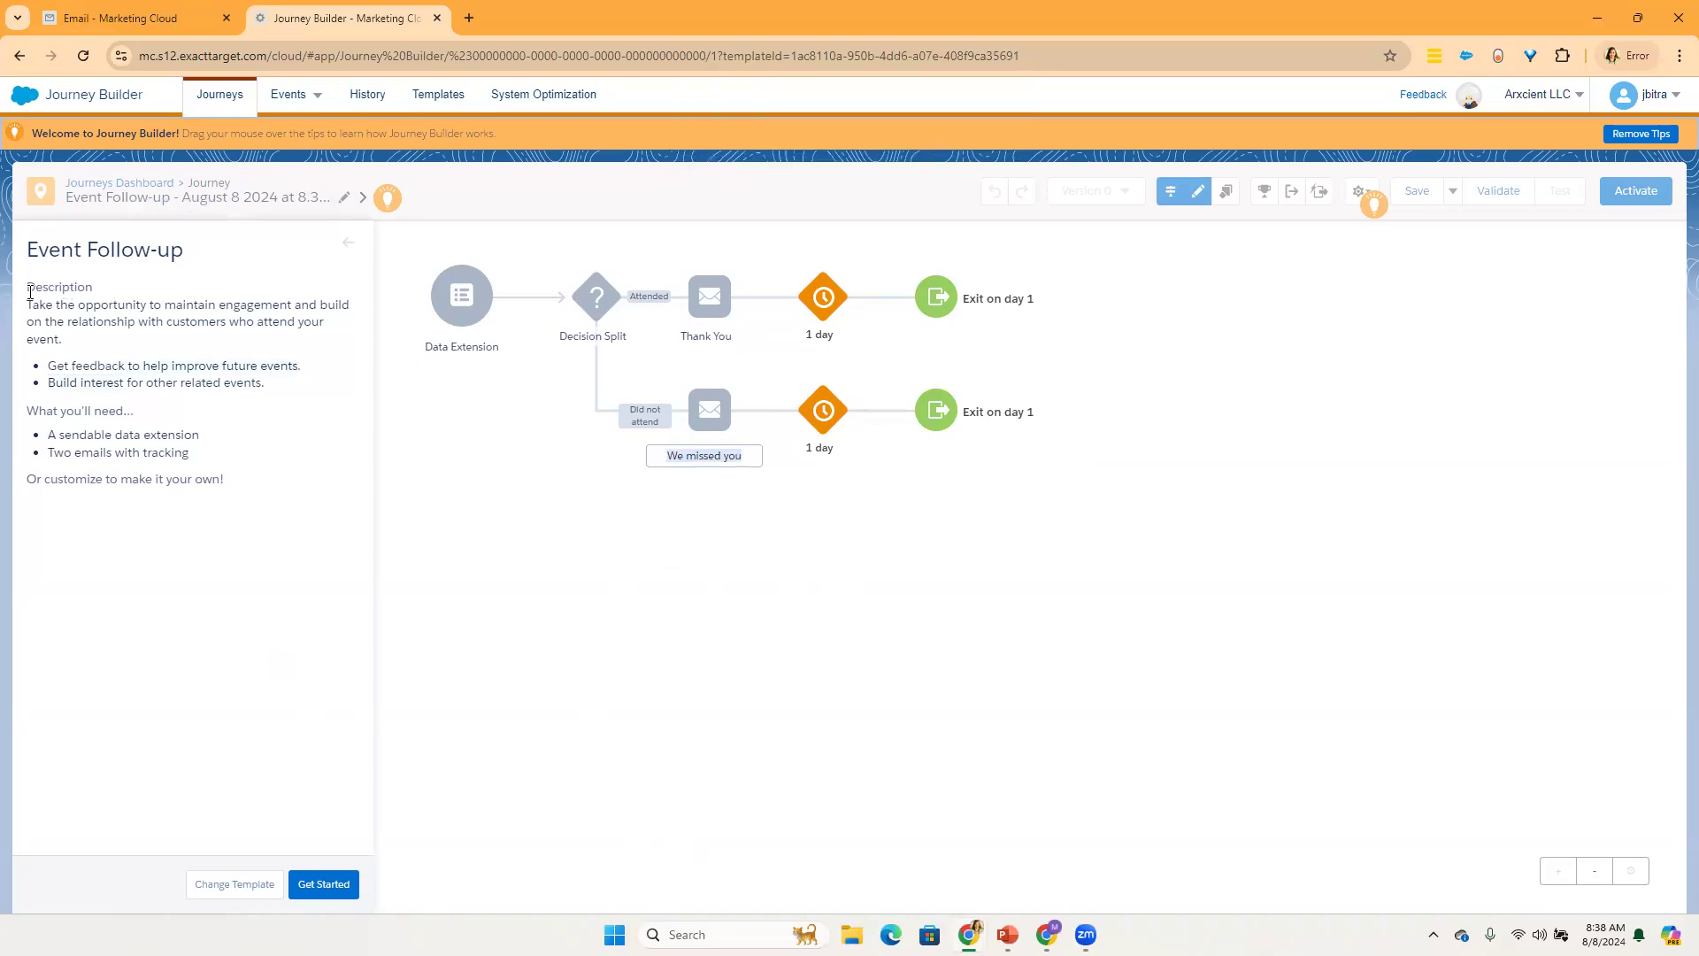
triple_click(246, 336)
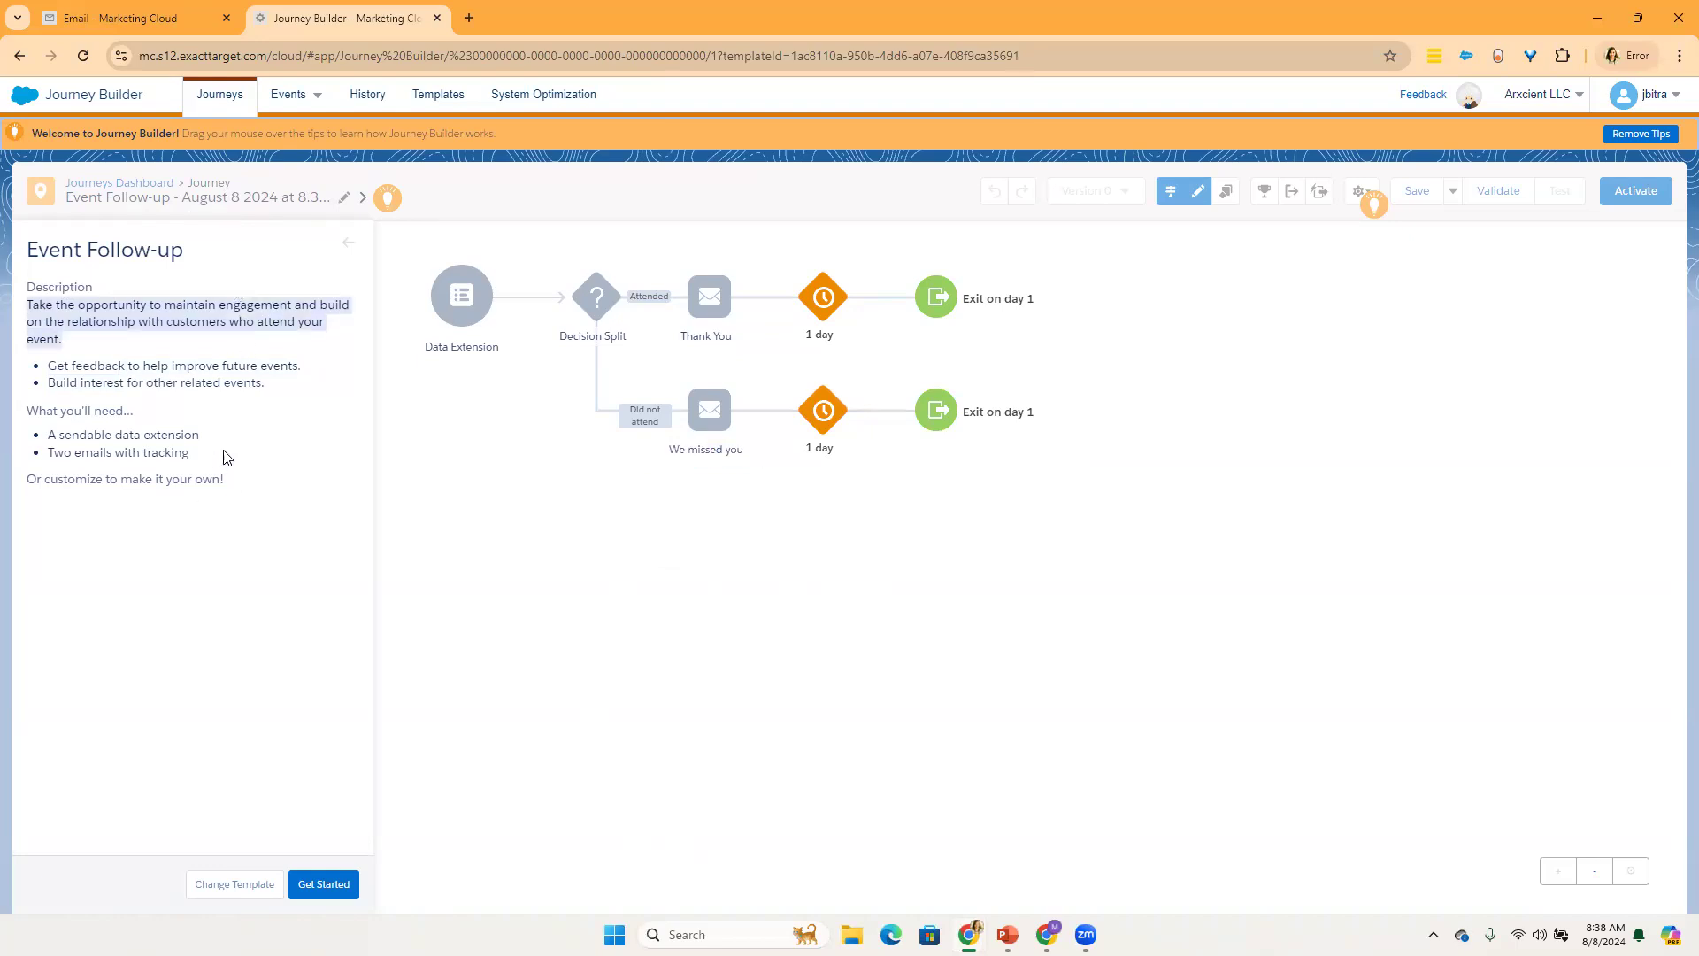
left_click_drag(201, 454, 50, 443)
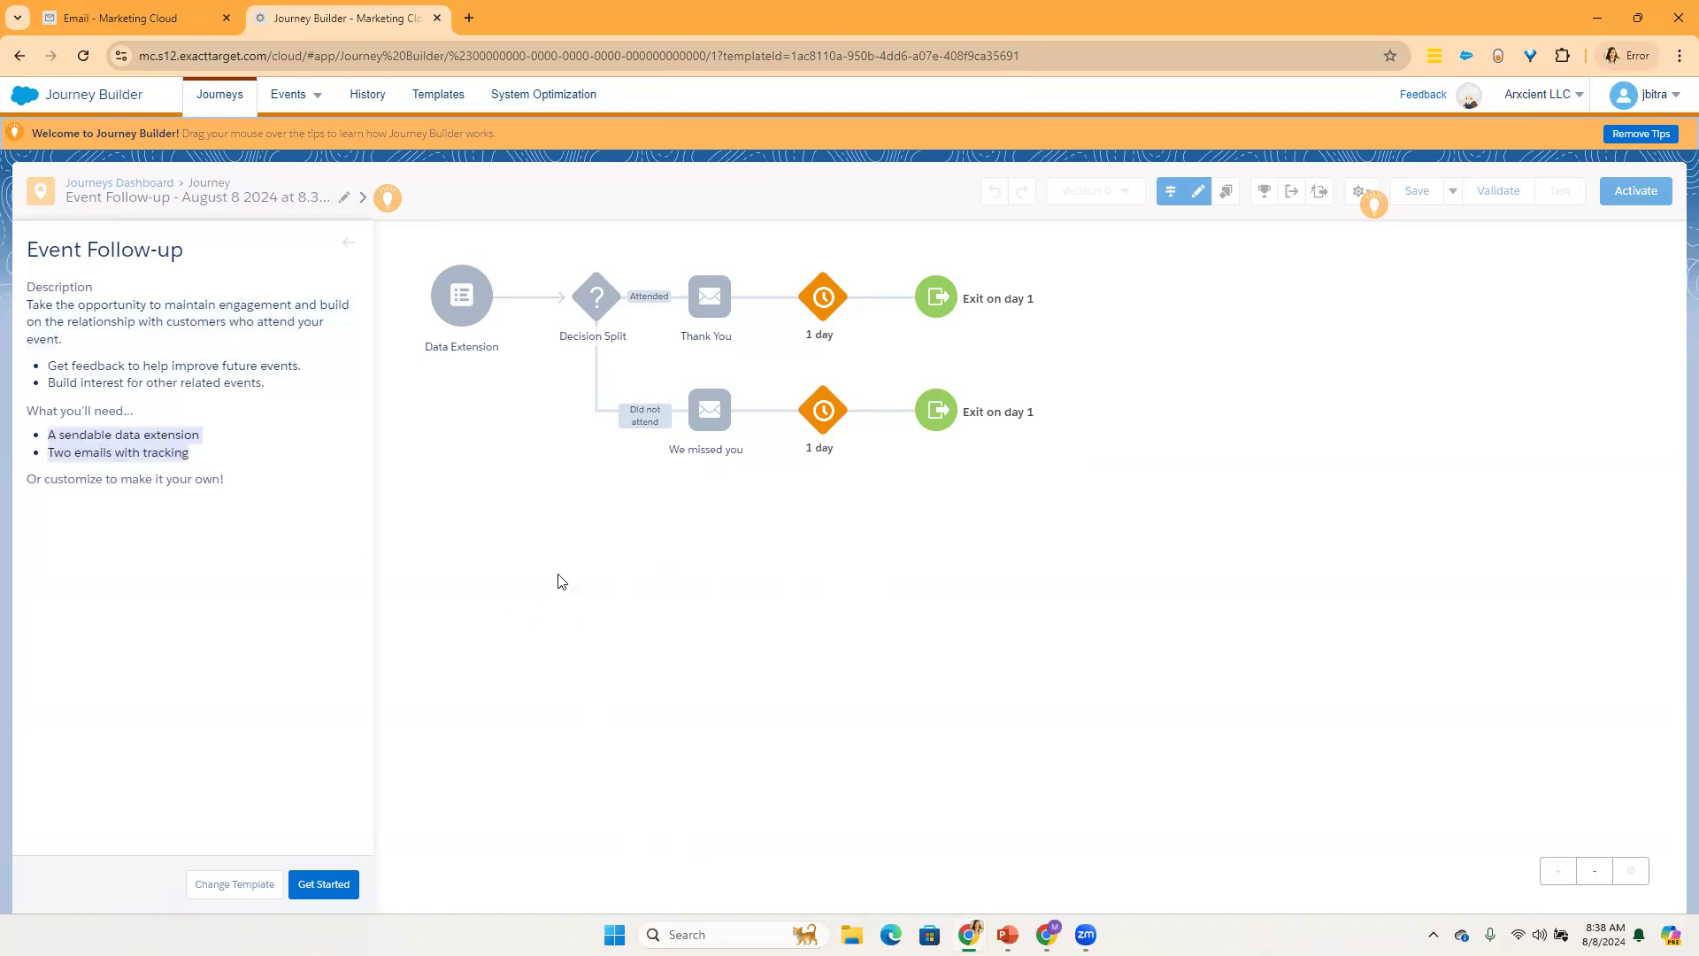
Step: Review the Event Follow-up template's description and the best-practice tip for its Data Extension entry source
left_click(467, 303)
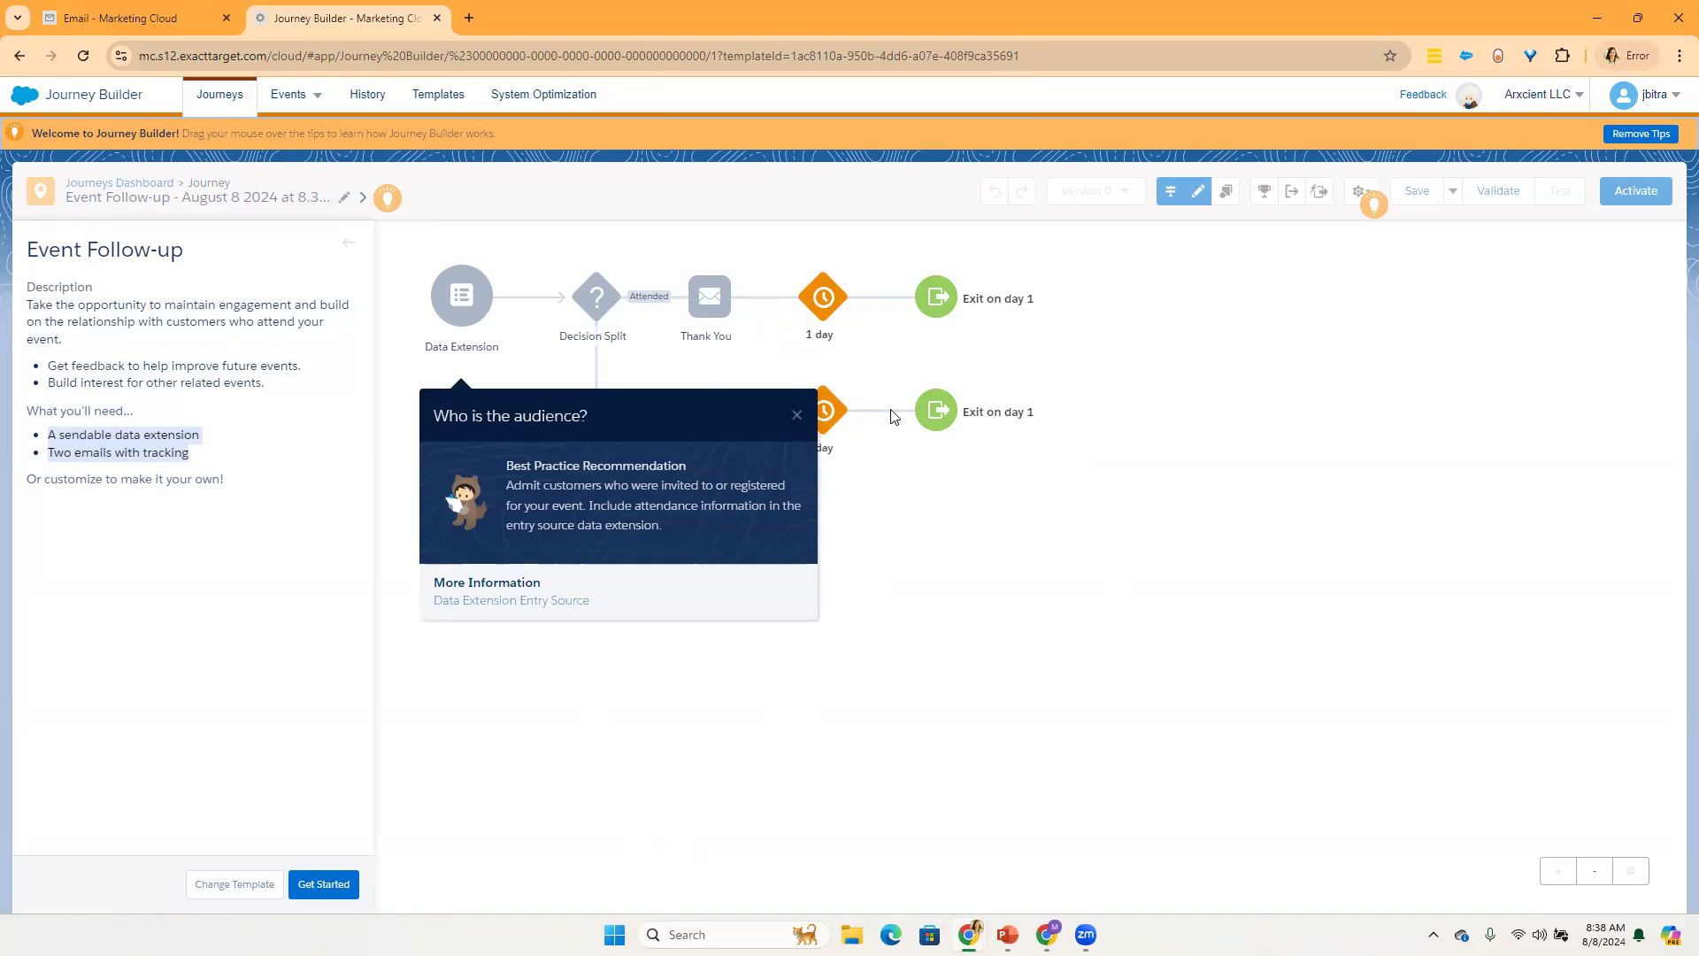
left_click(795, 414)
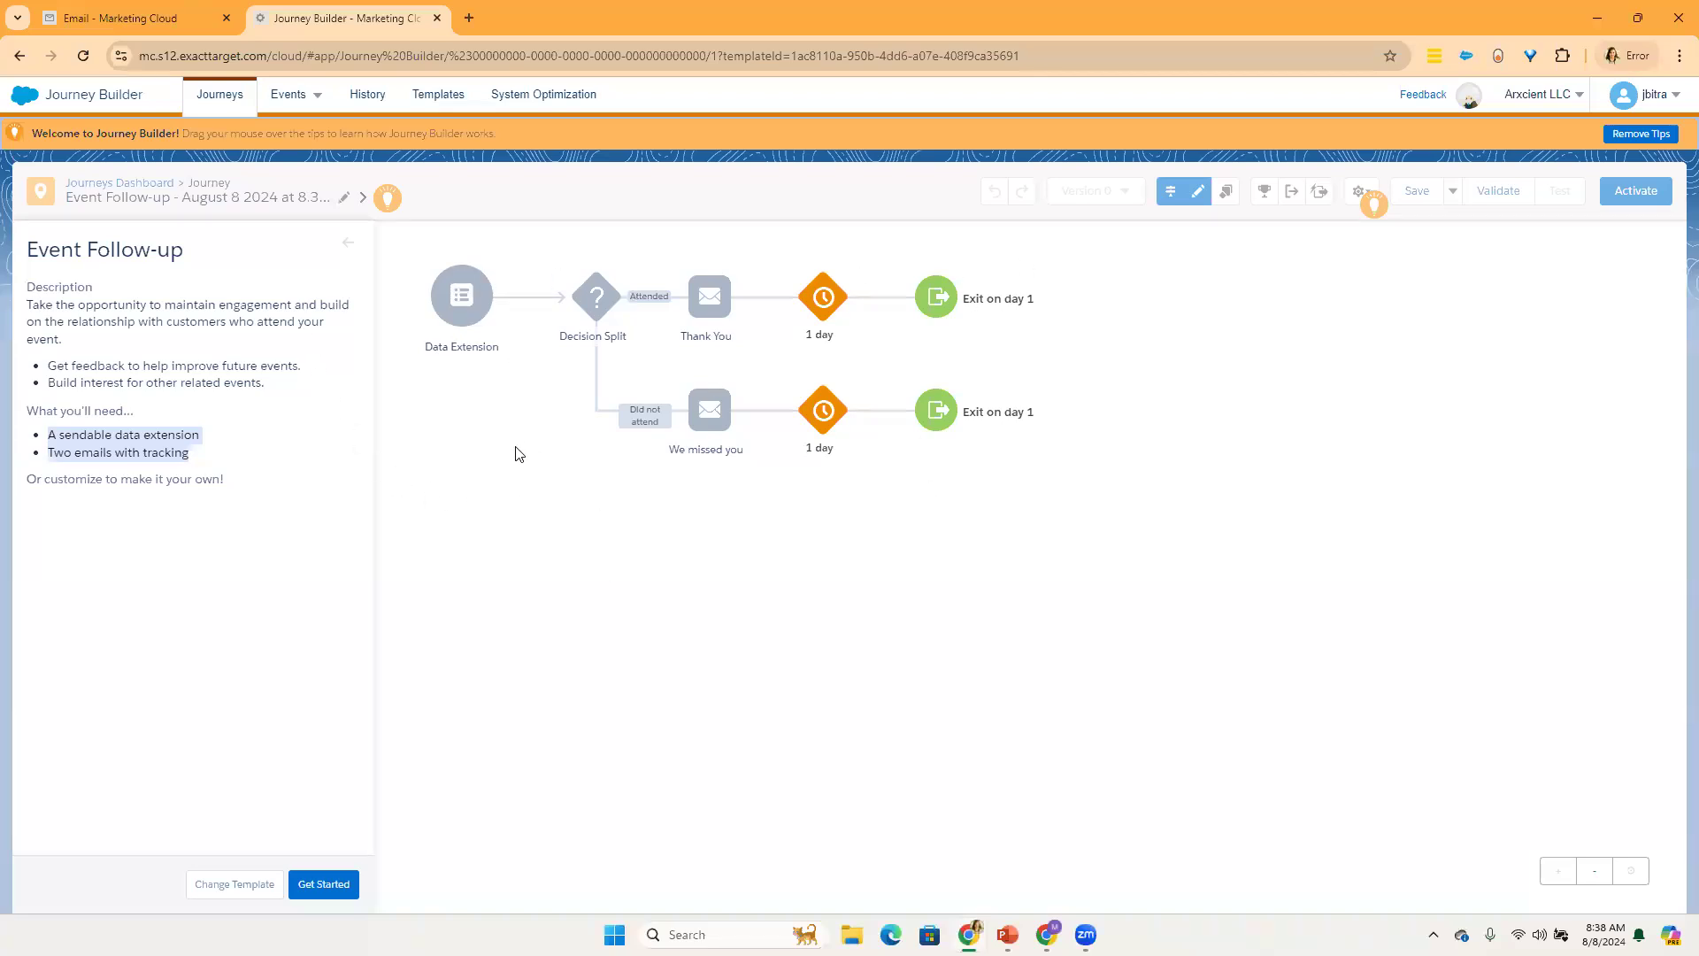
left_click_drag(329, 333, 332, 285)
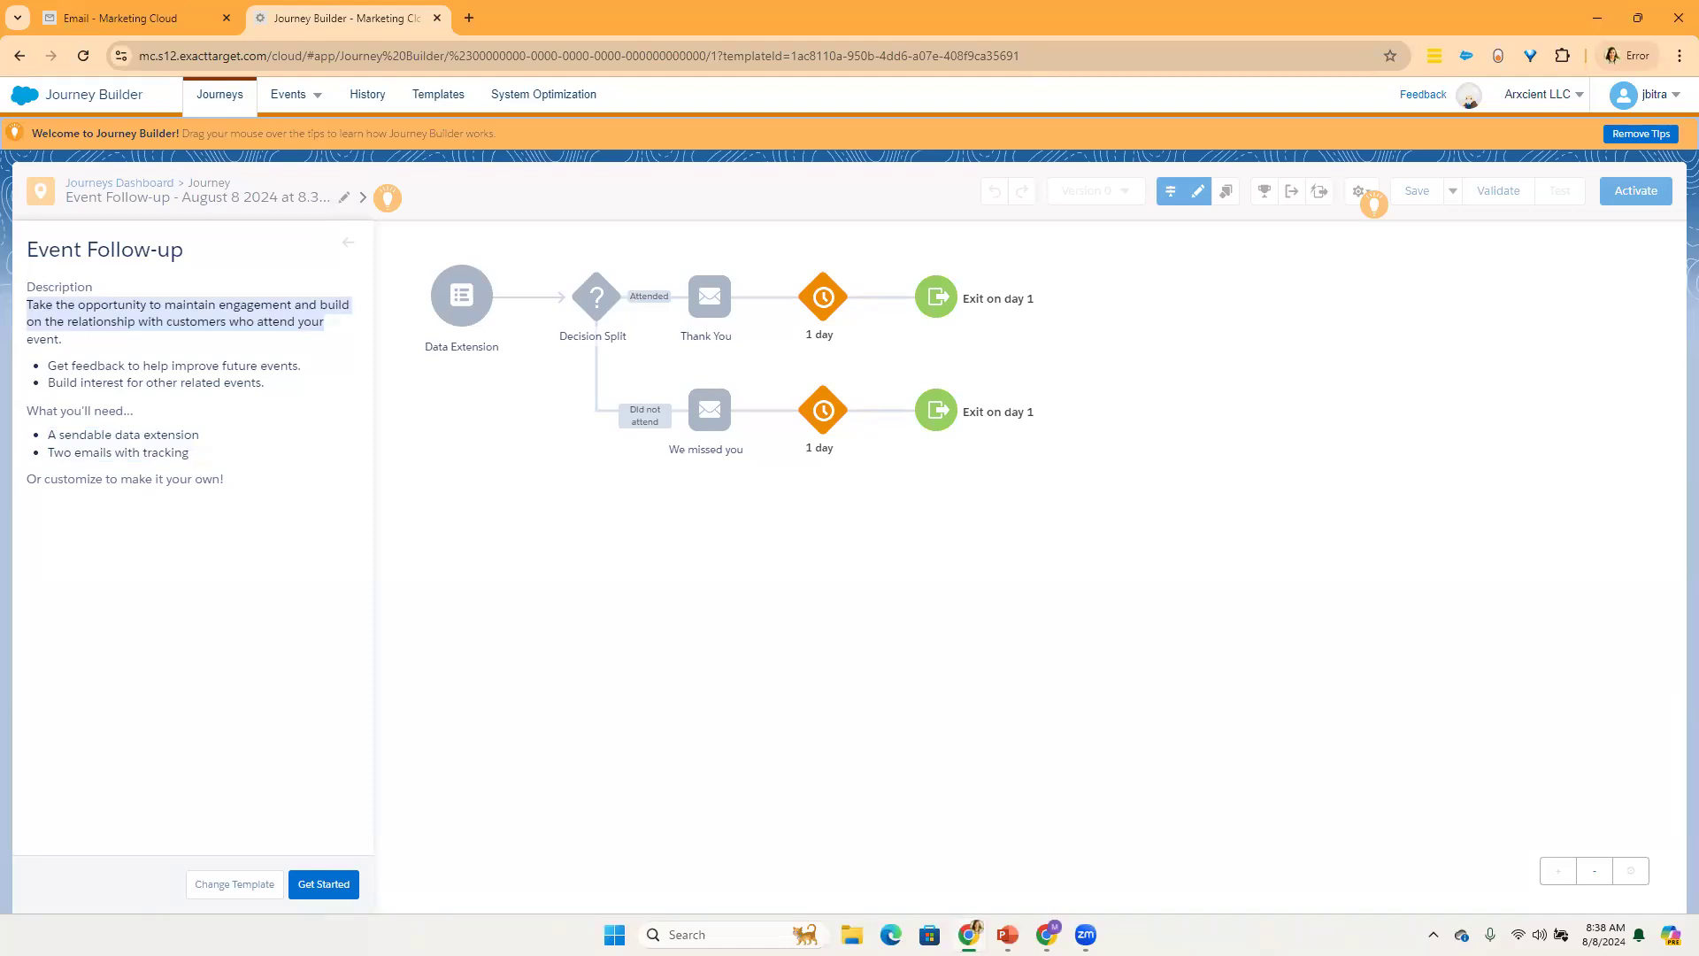
mouse_move(475, 276)
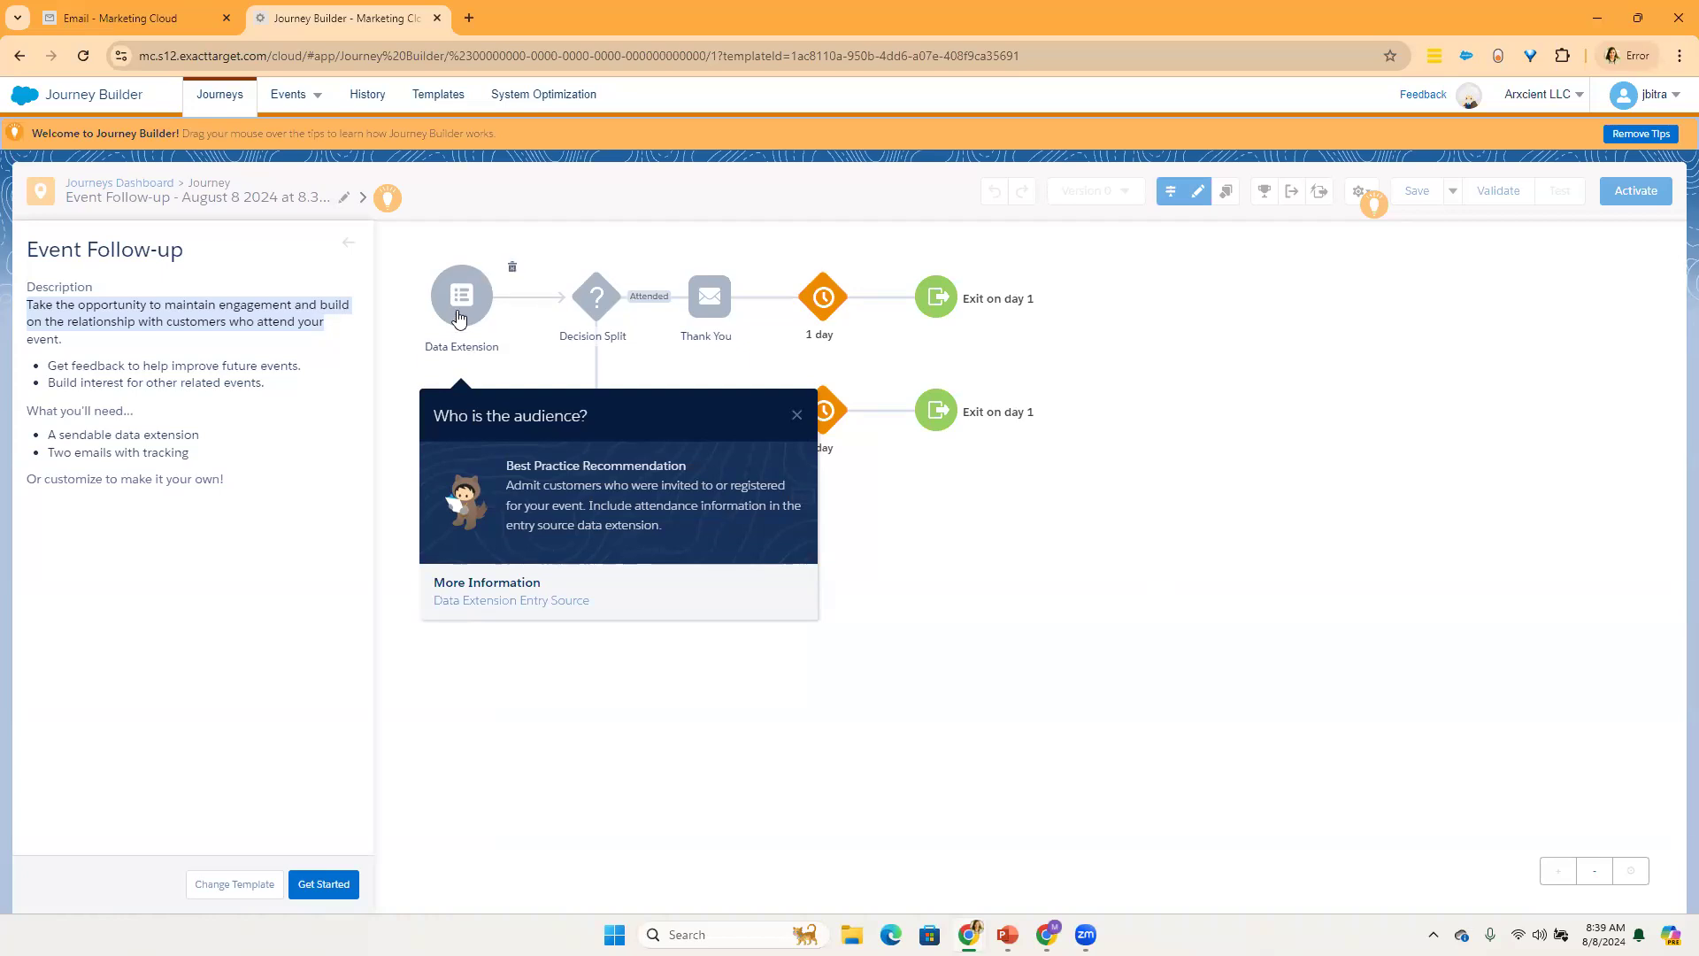
left_click(795, 418)
Step: Read the best-practice tips for the Thank You email, the We missed you email and the Decision Split
mouse_move(722, 302)
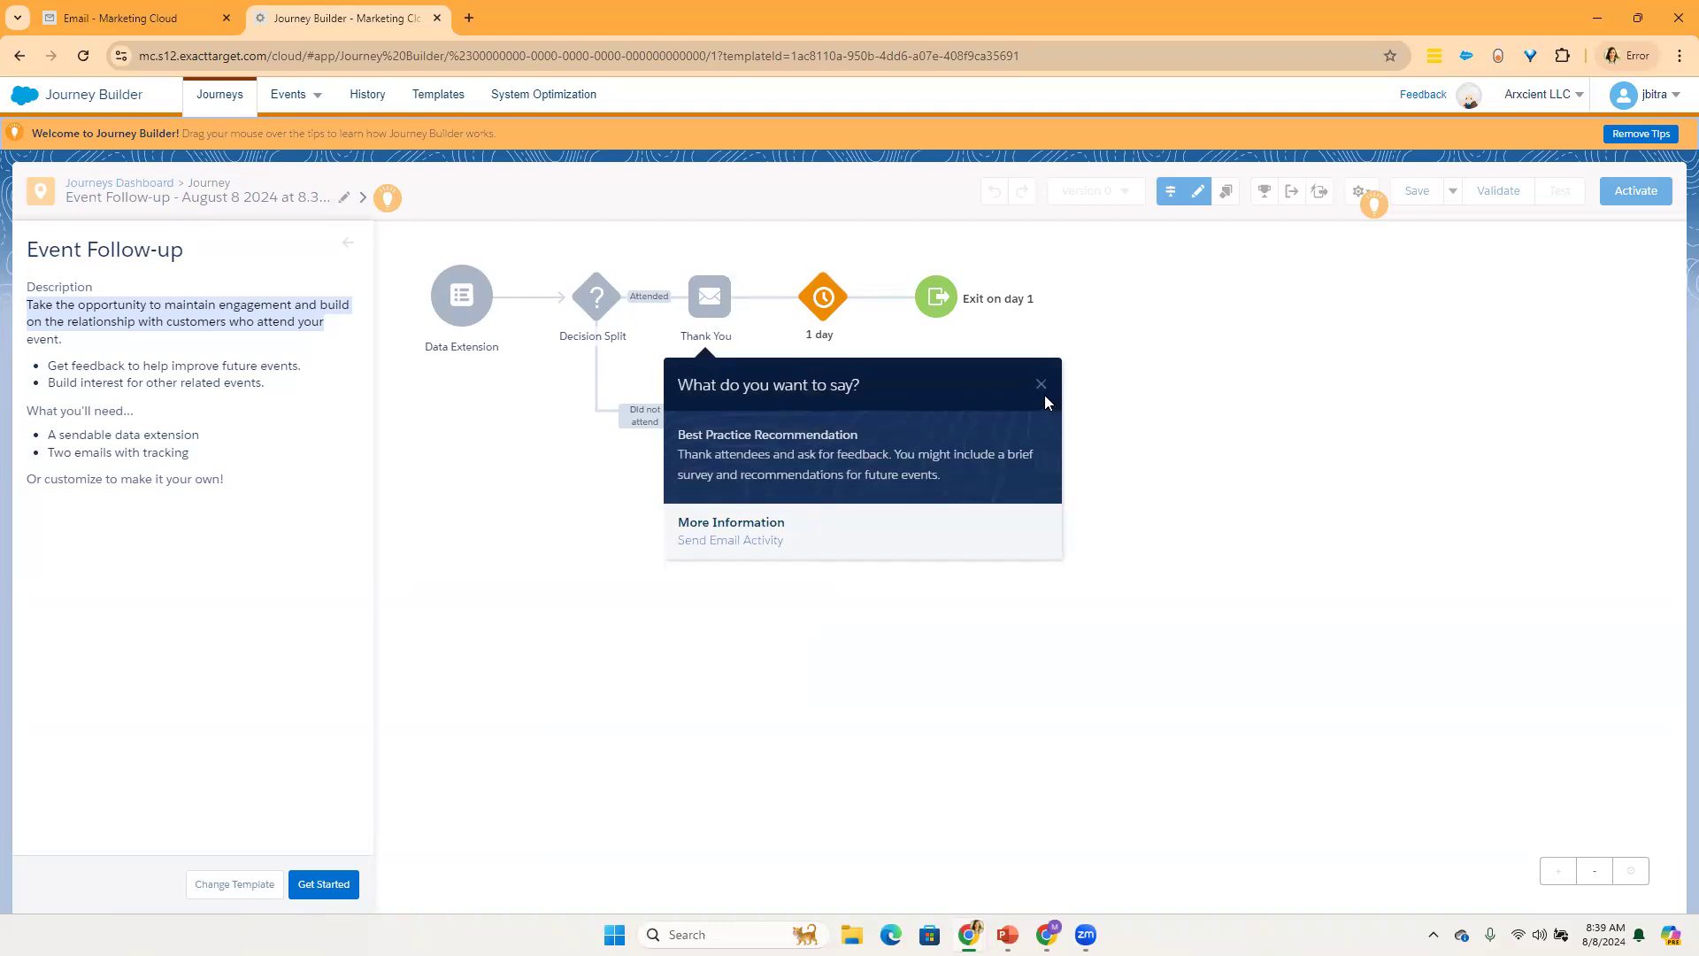
left_click(1041, 386)
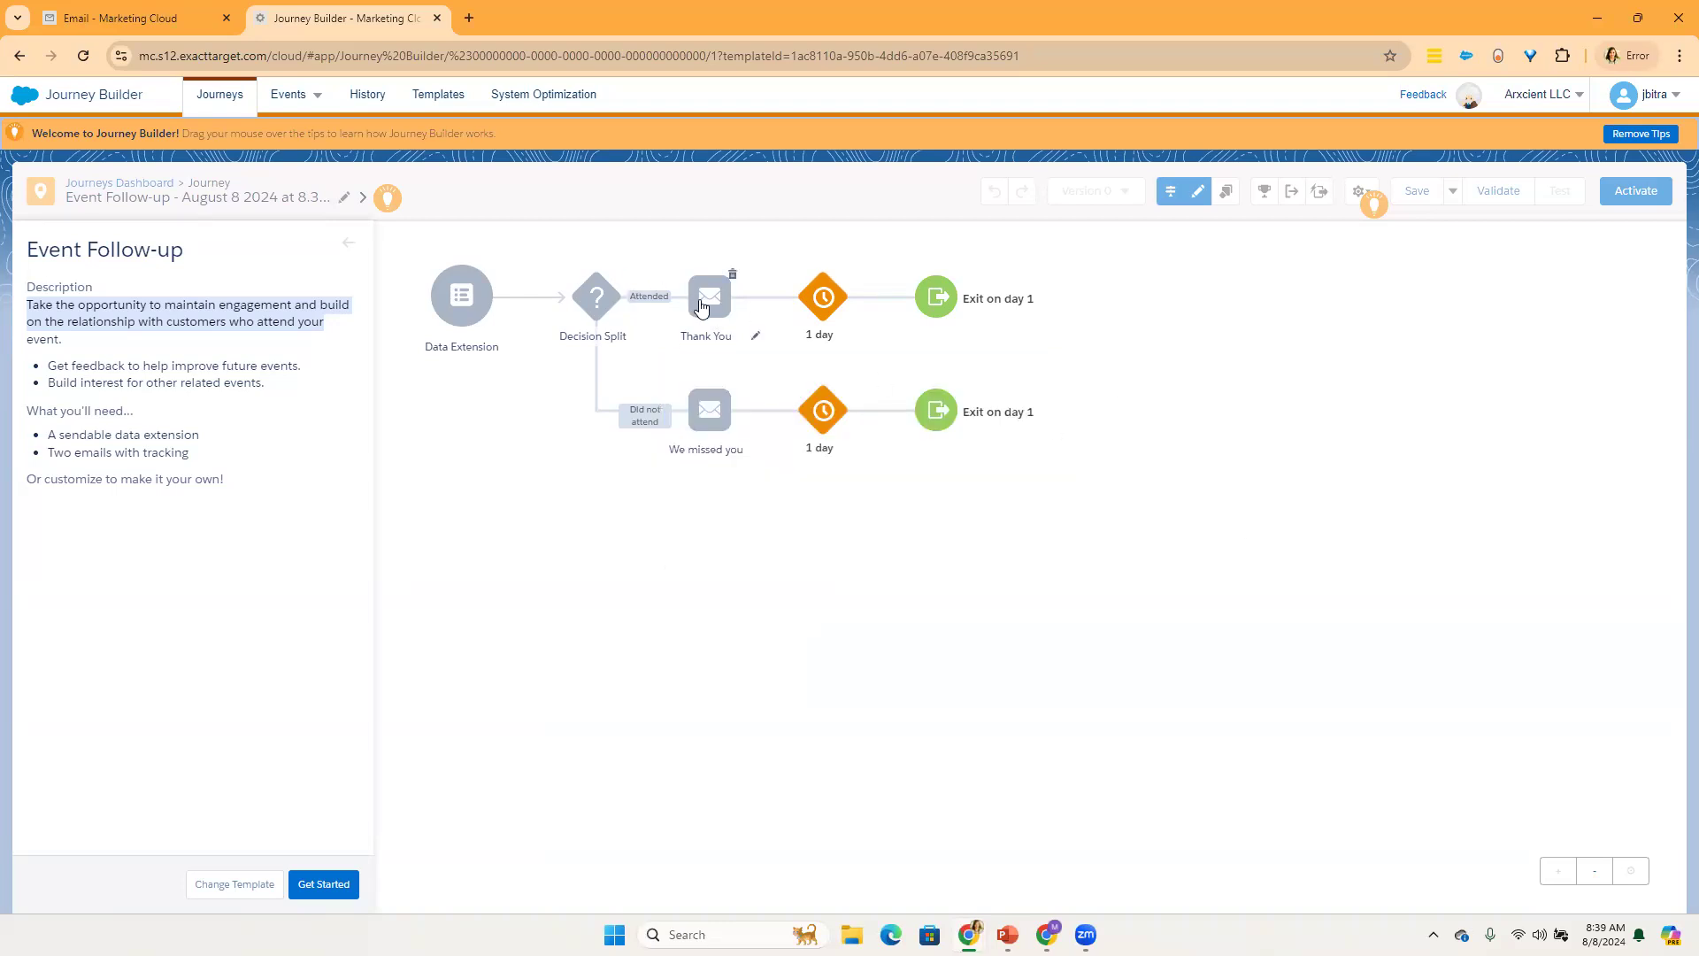
mouse_move(705, 416)
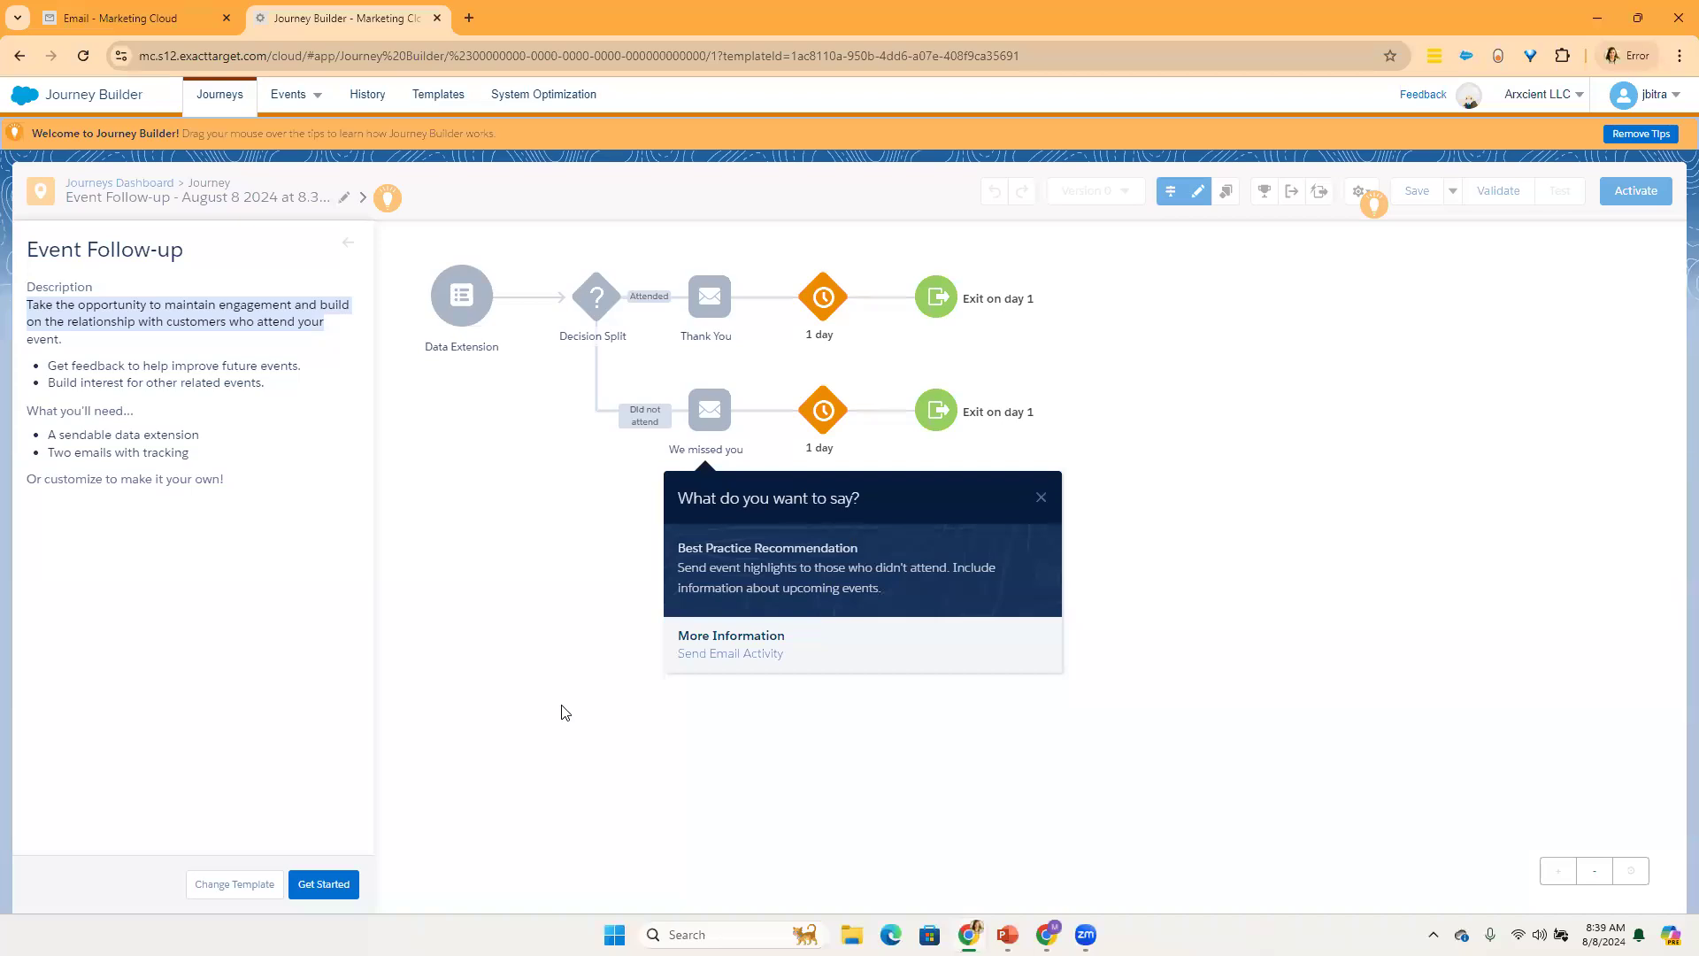
mouse_move(595, 299)
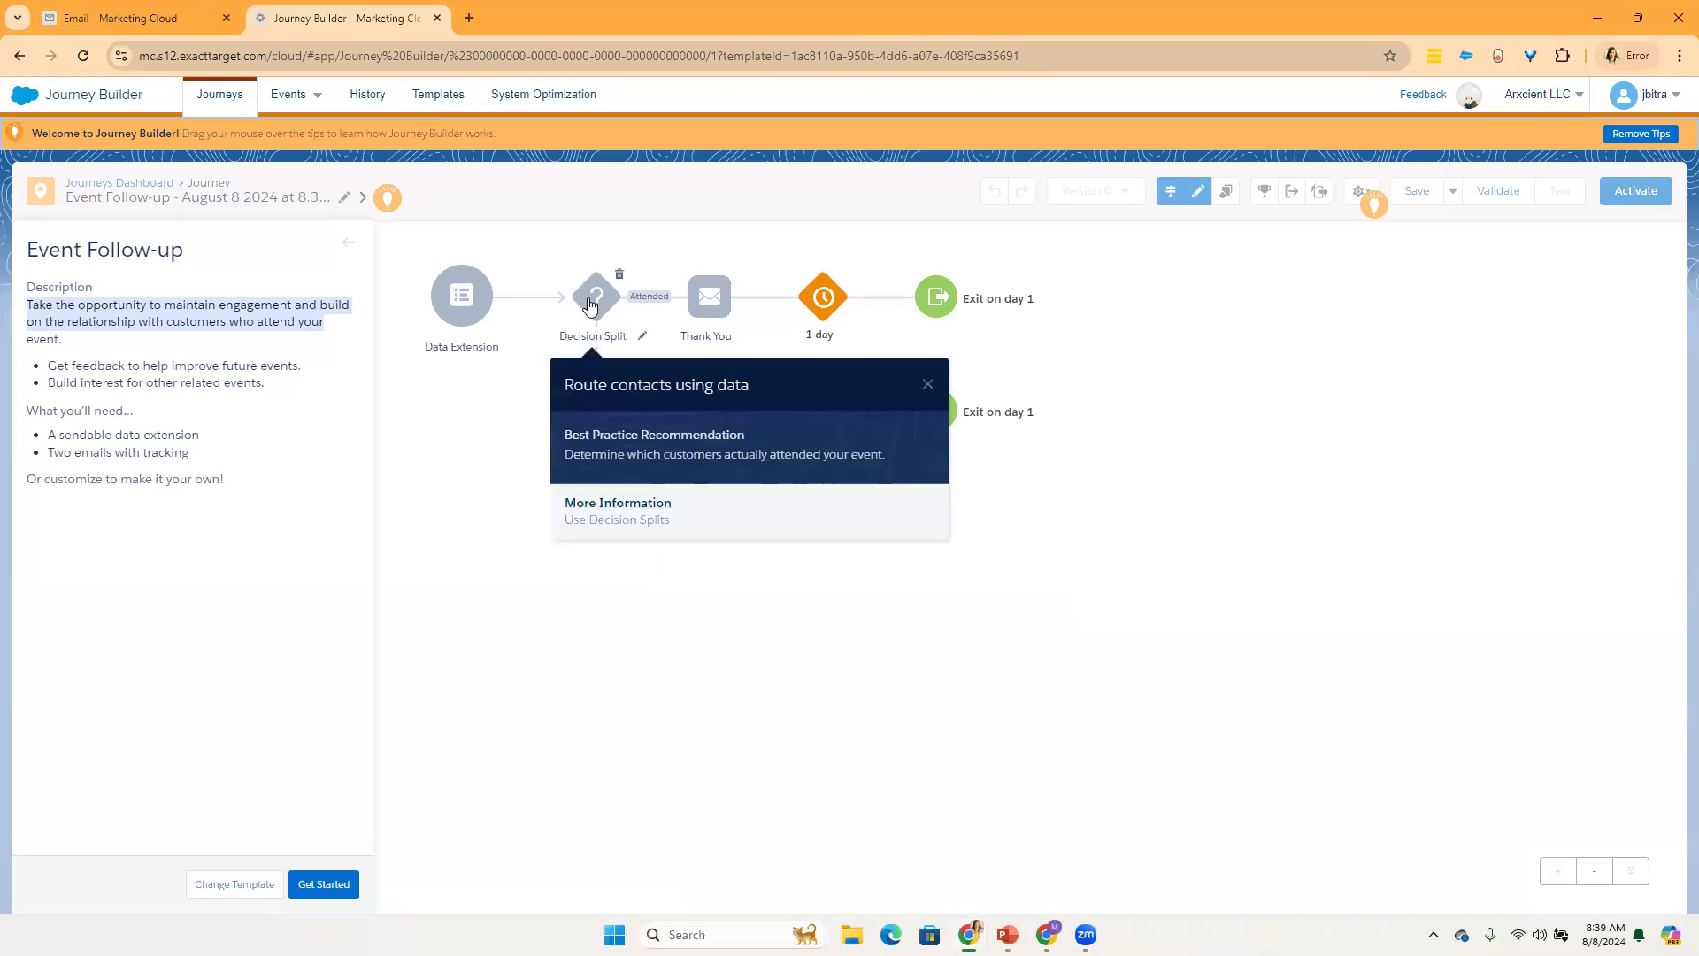
left_click(926, 383)
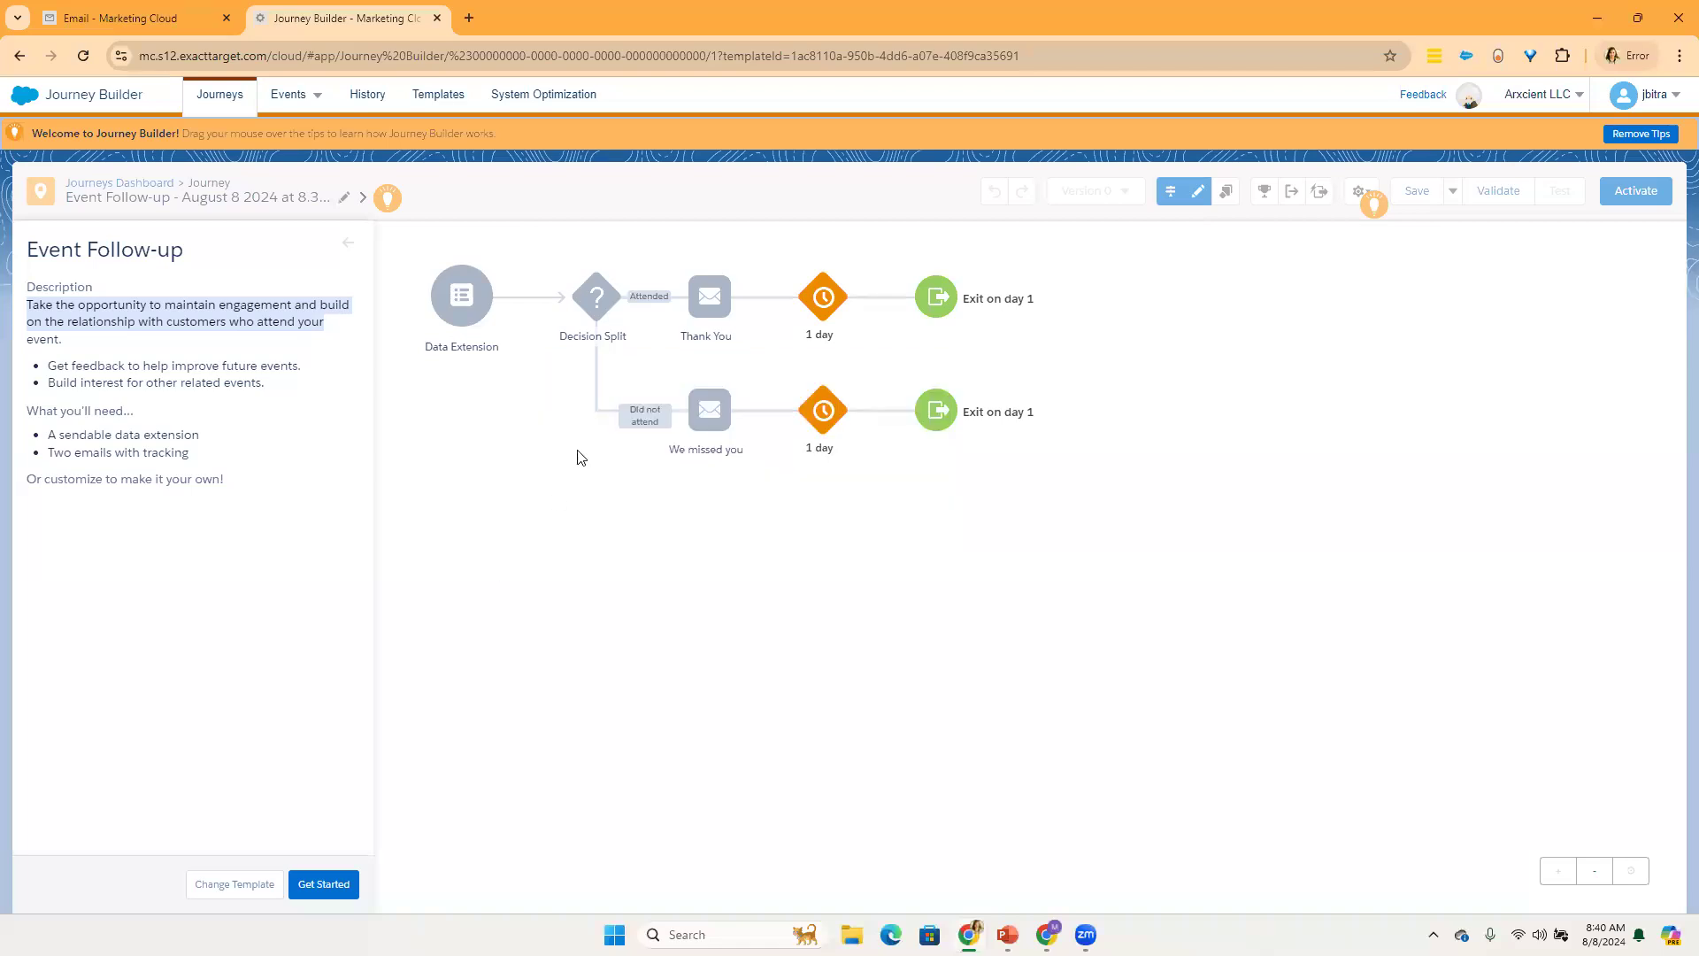
mouse_move(725, 305)
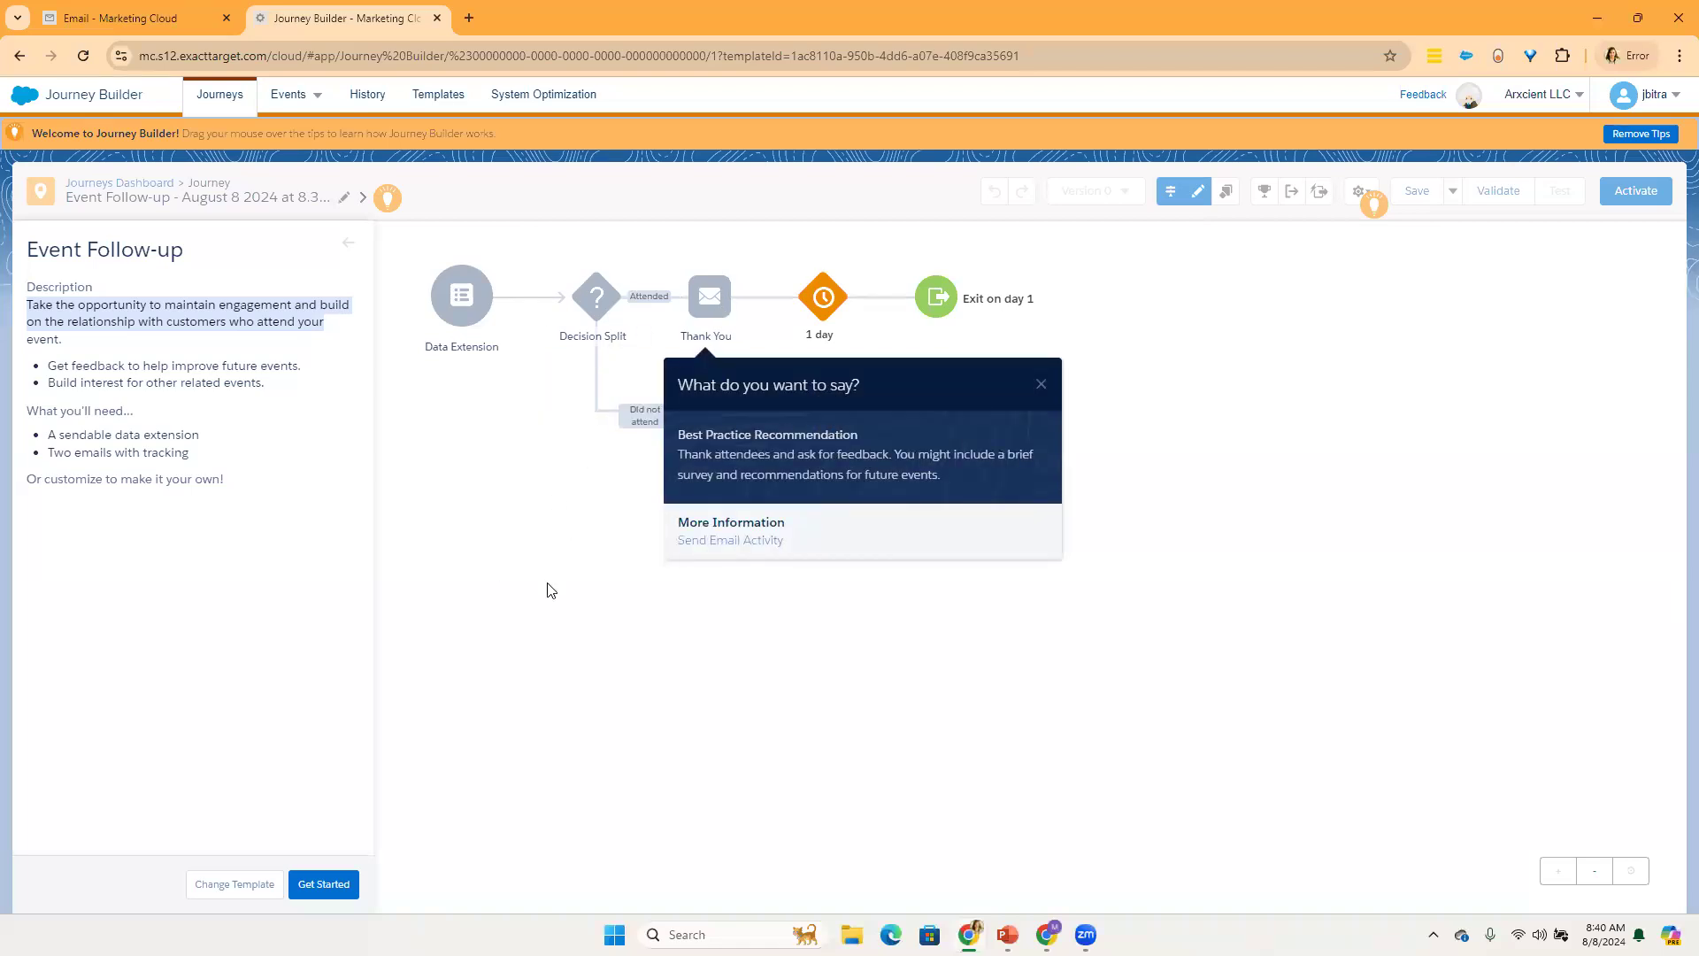
mouse_move(711, 429)
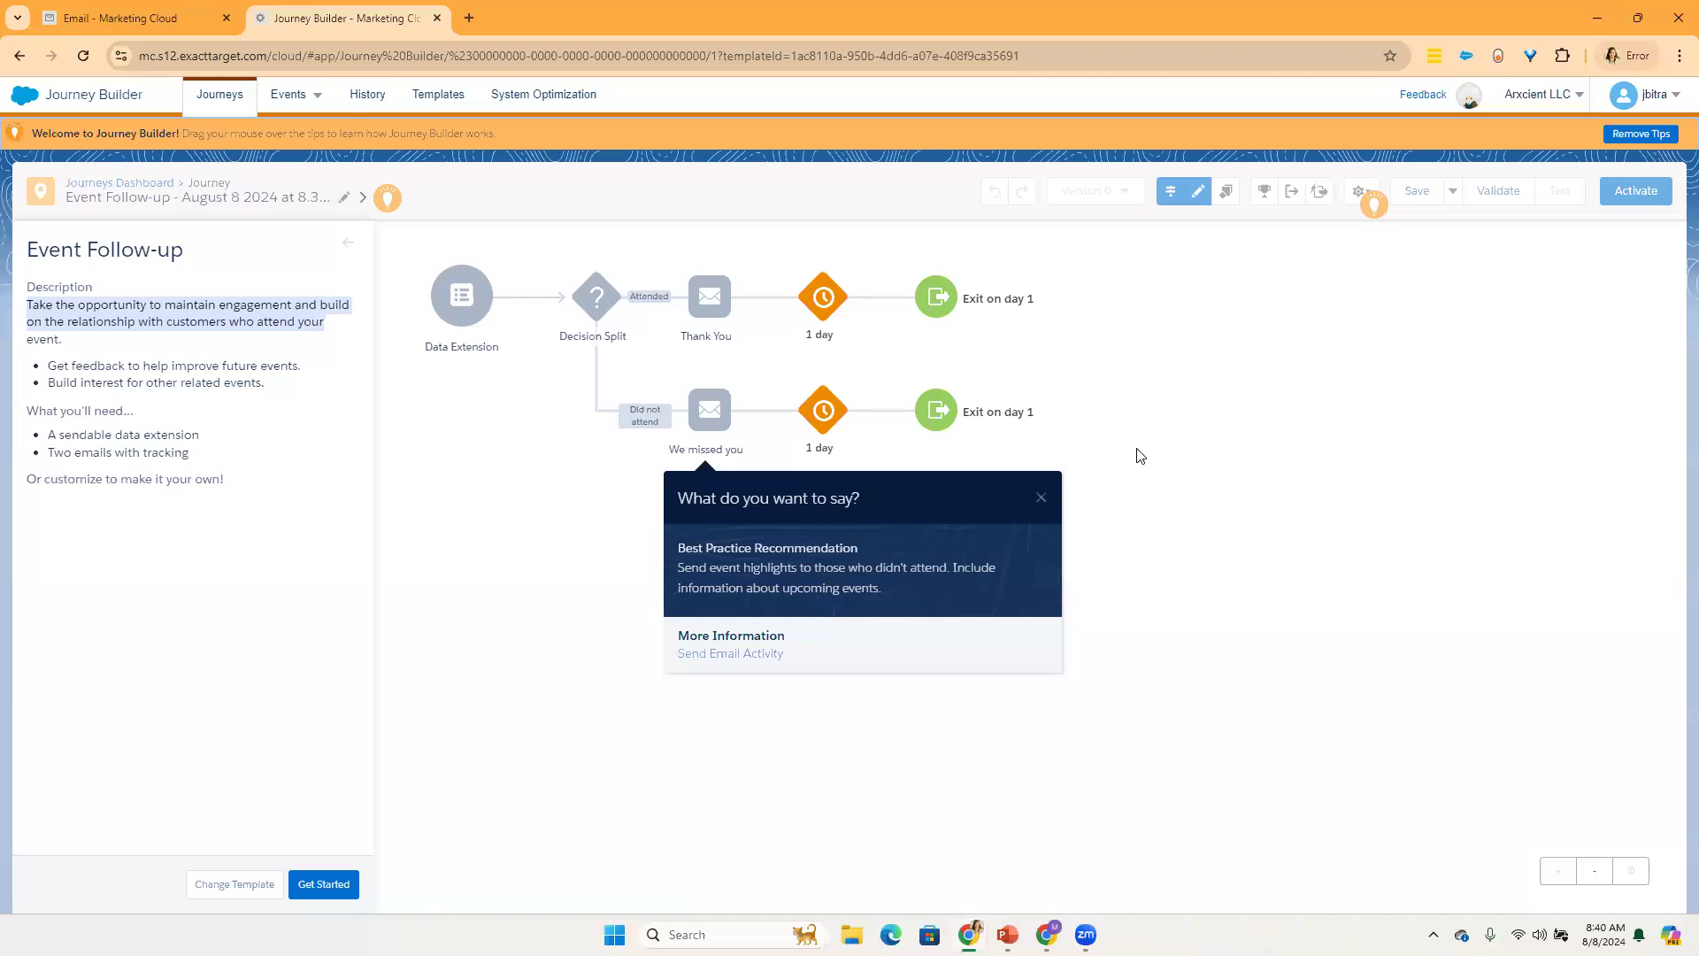
Step: Leave the template description for the journey's builder view, and look over the available entry sources and message activities
left_click(351, 246)
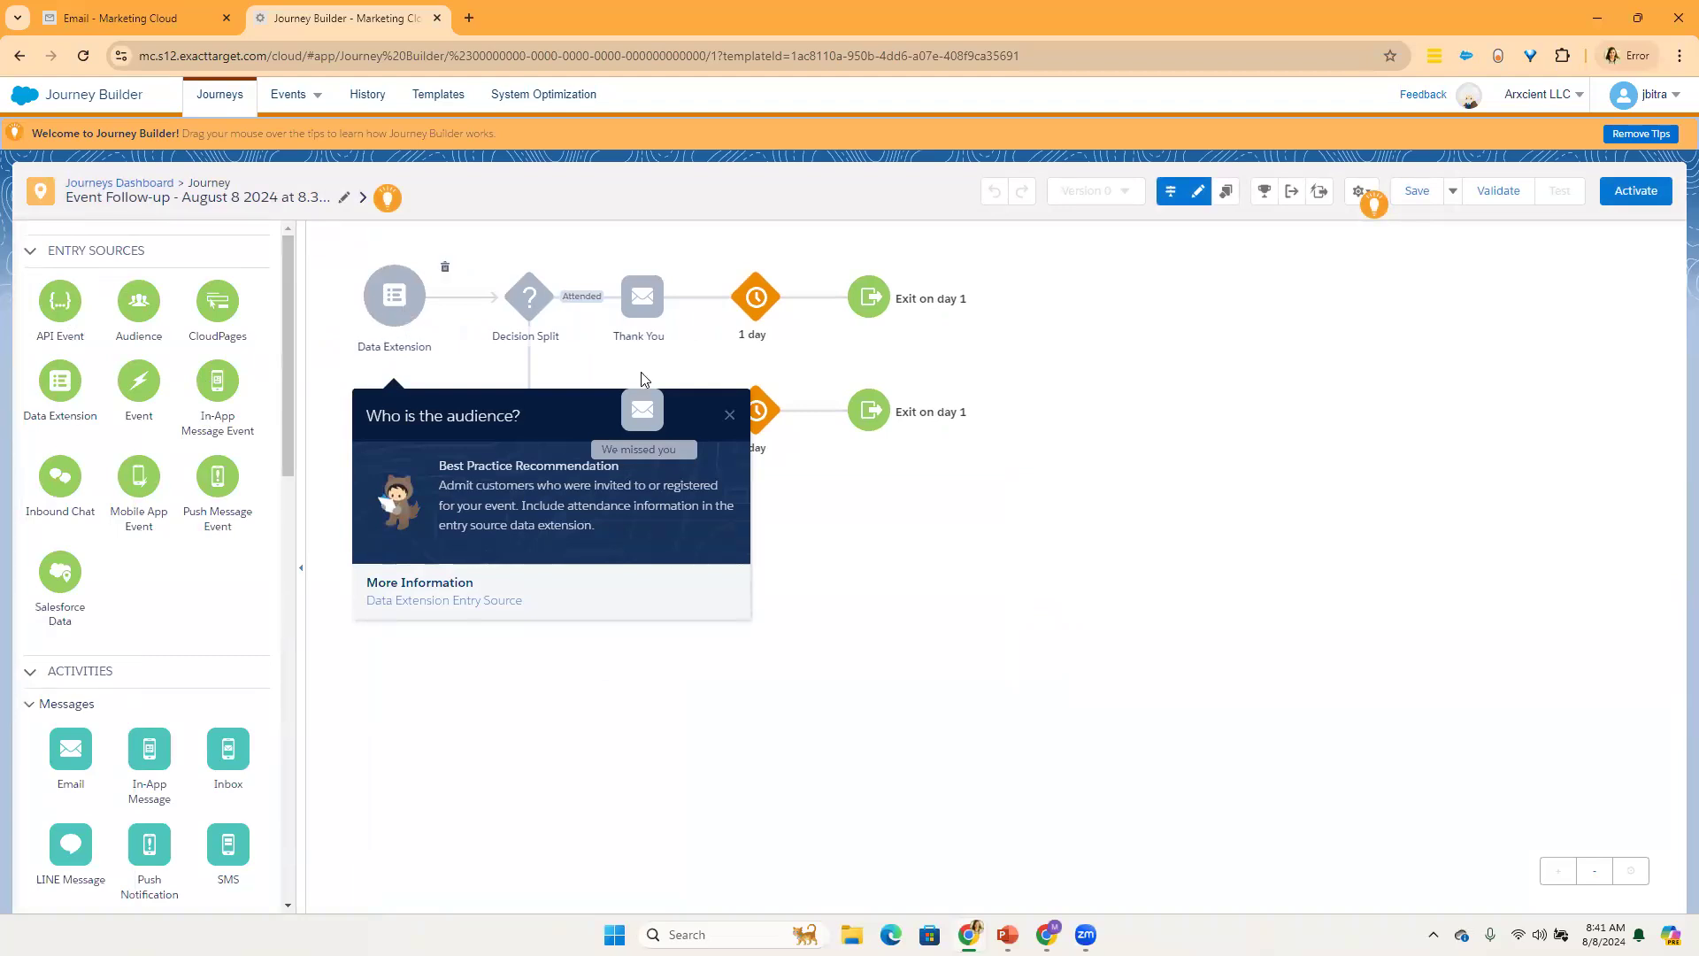
left_click(728, 417)
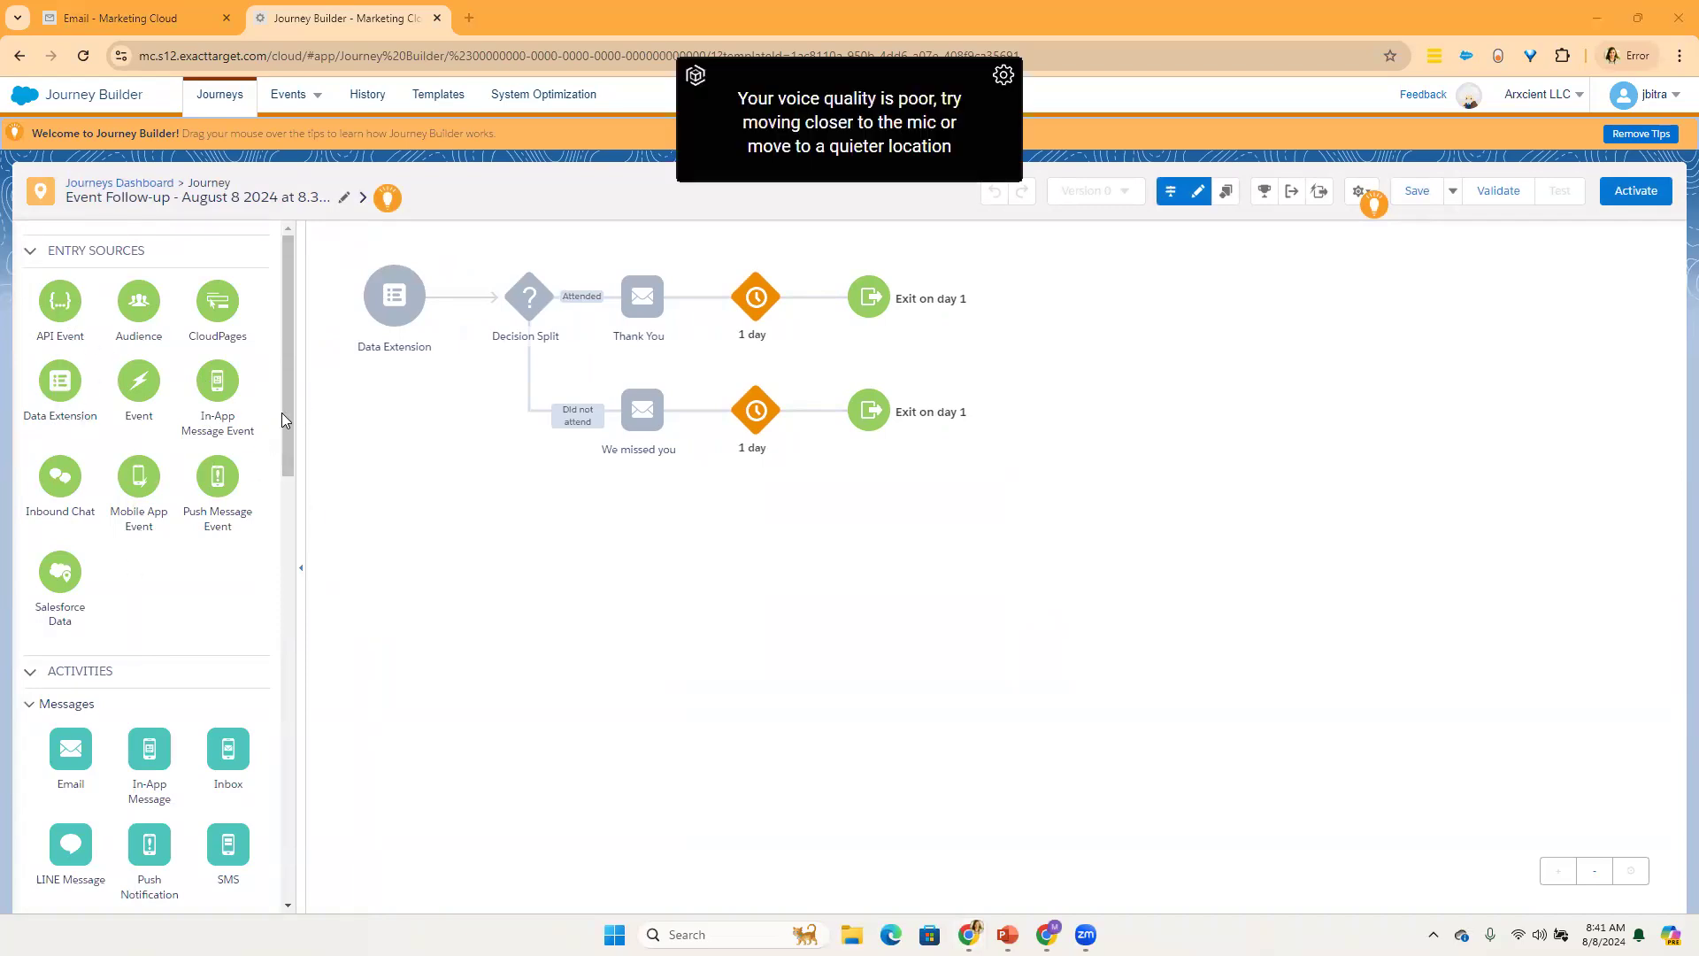
left_click_drag(286, 430, 290, 525)
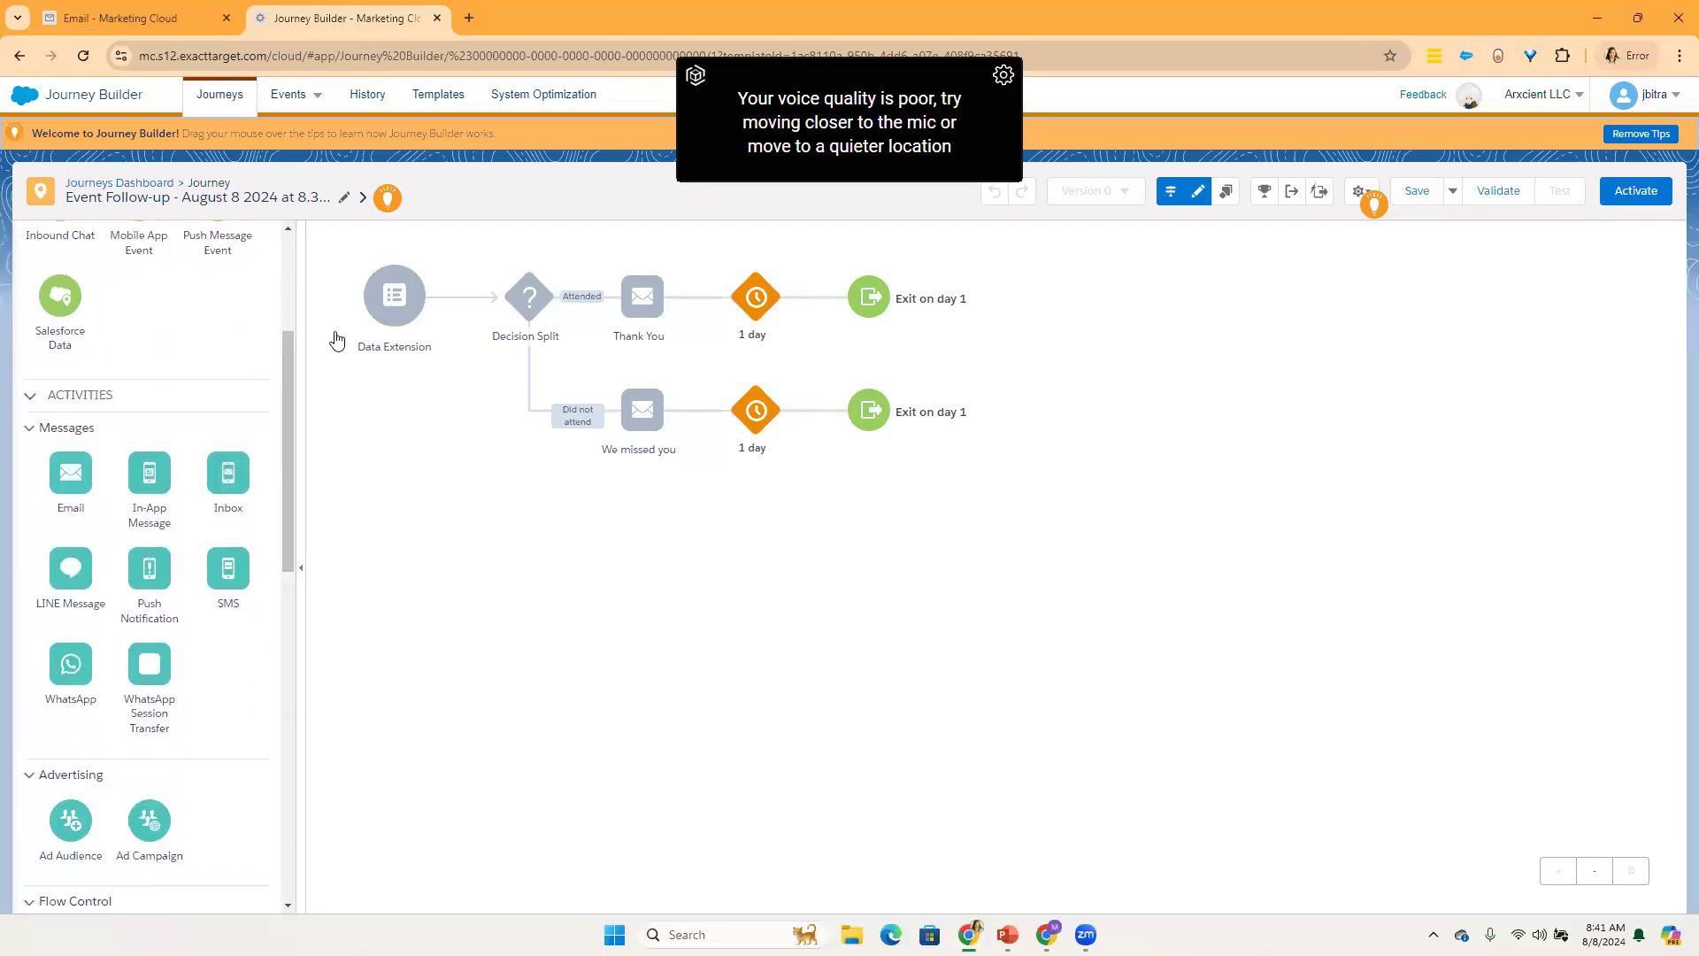
left_click(391, 311)
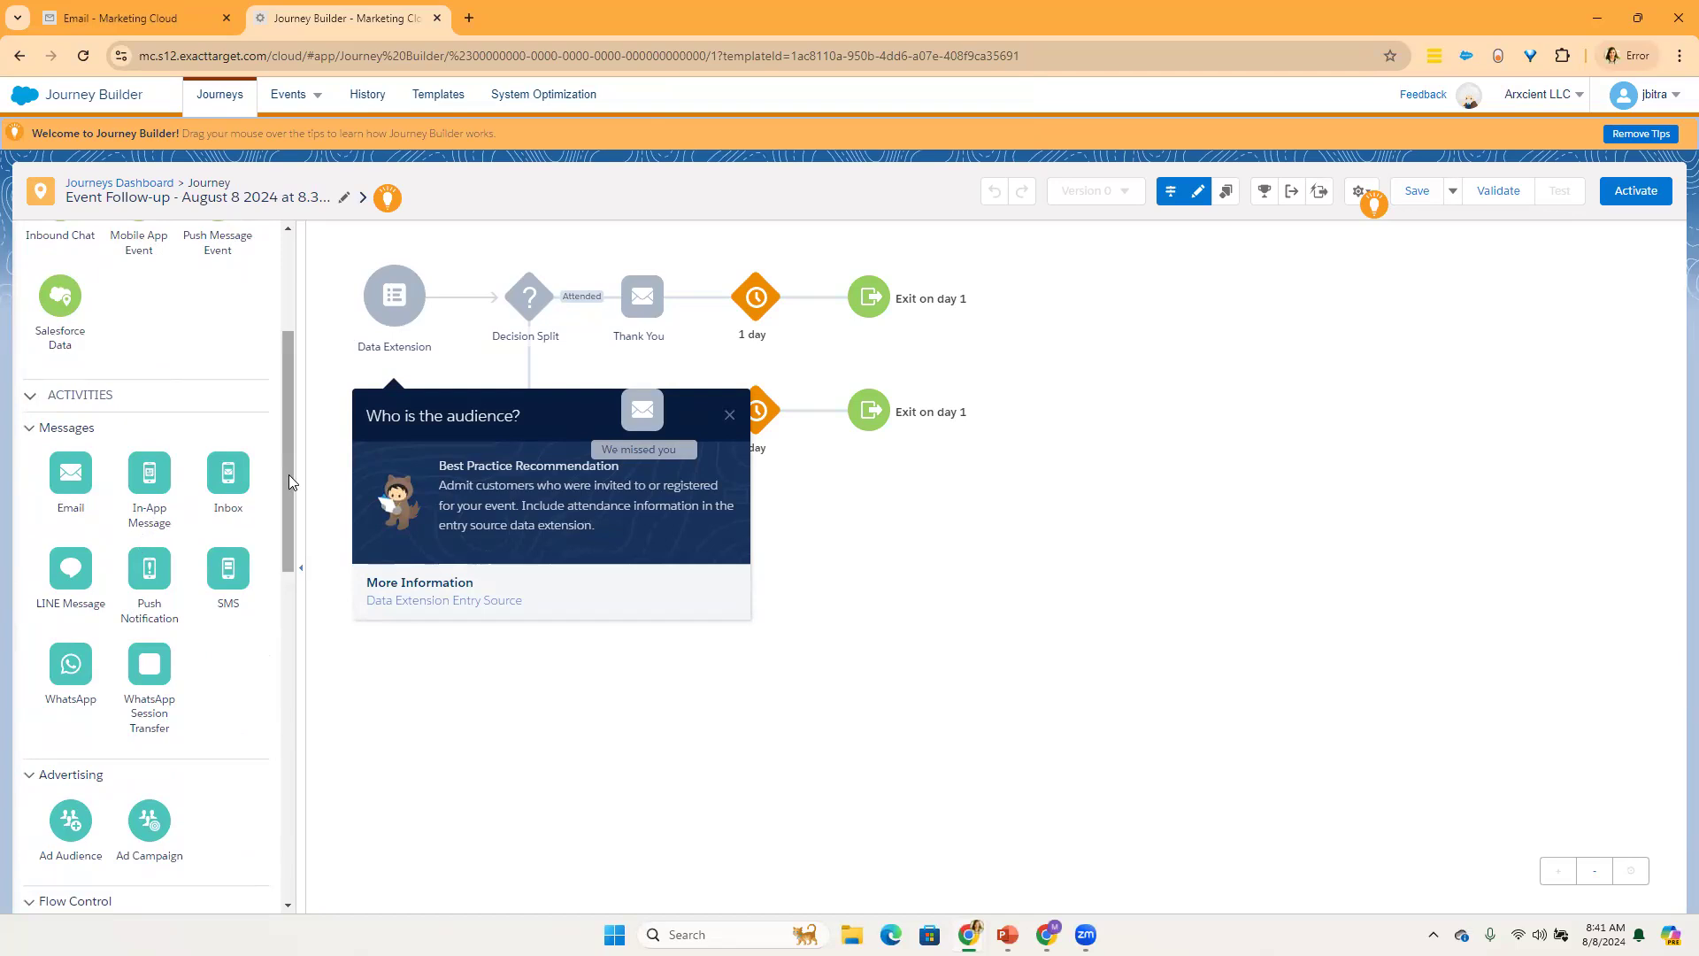
Step: Examine the available Advertising, Flow Control, Customer Updates and Sales & Service Cloud activities
scroll(278, 534, "down", 2)
scroll(277, 535, "down", 3)
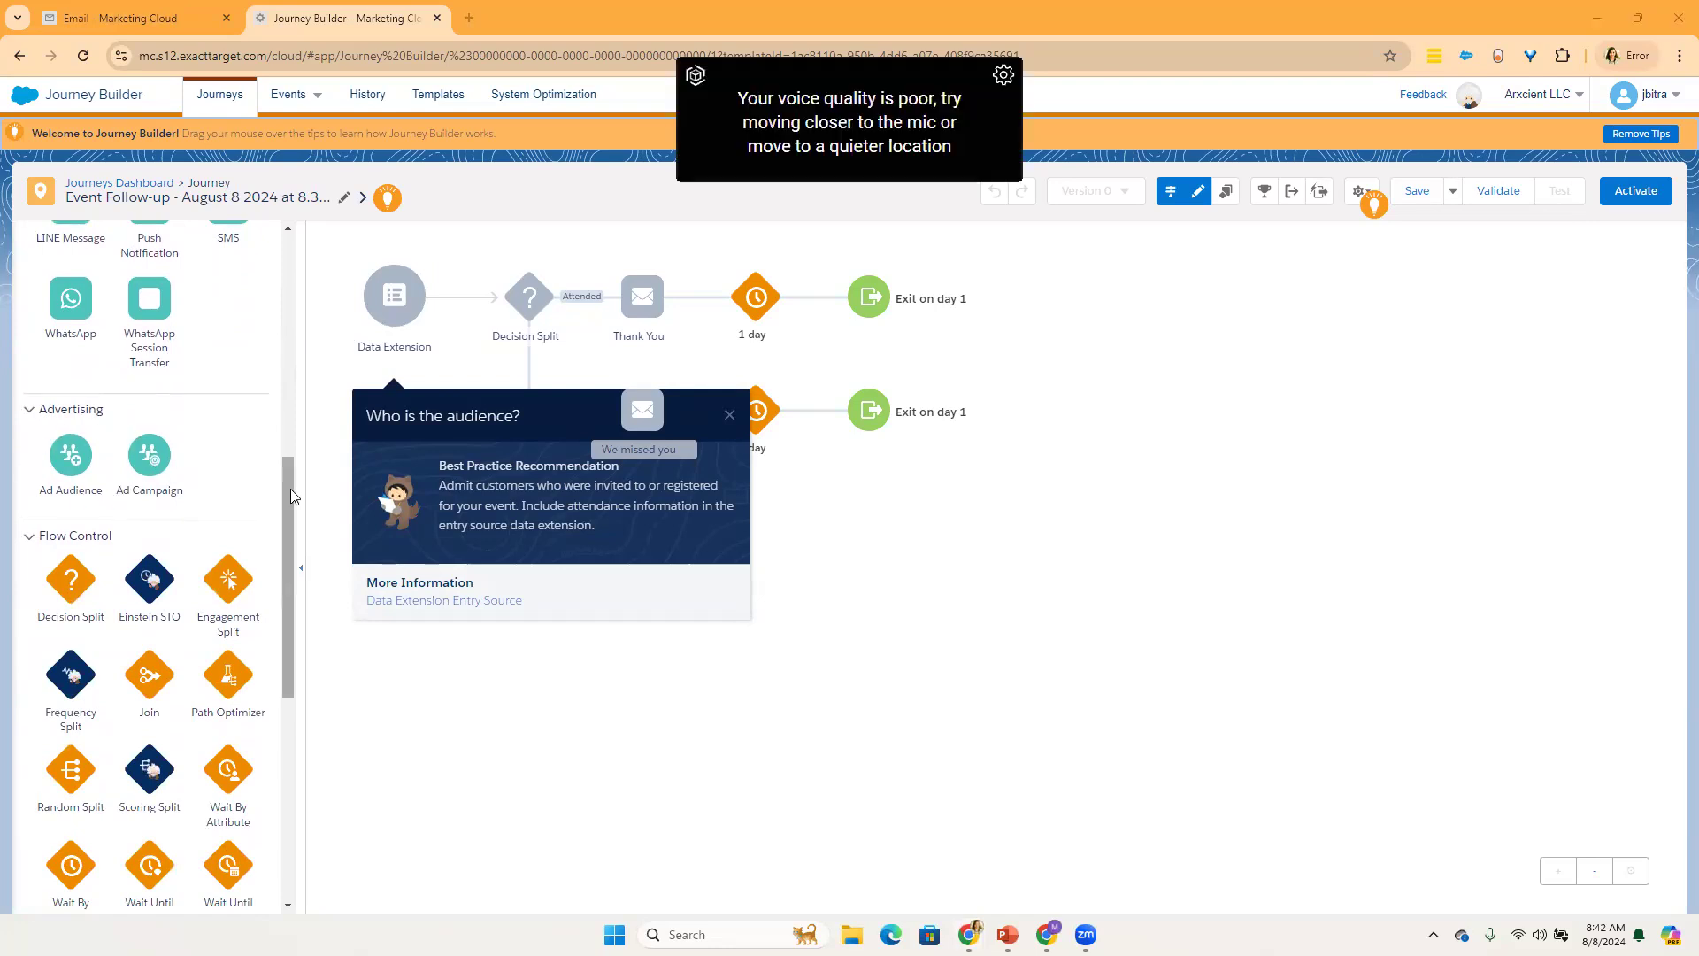
scroll(290, 489, "down", 3)
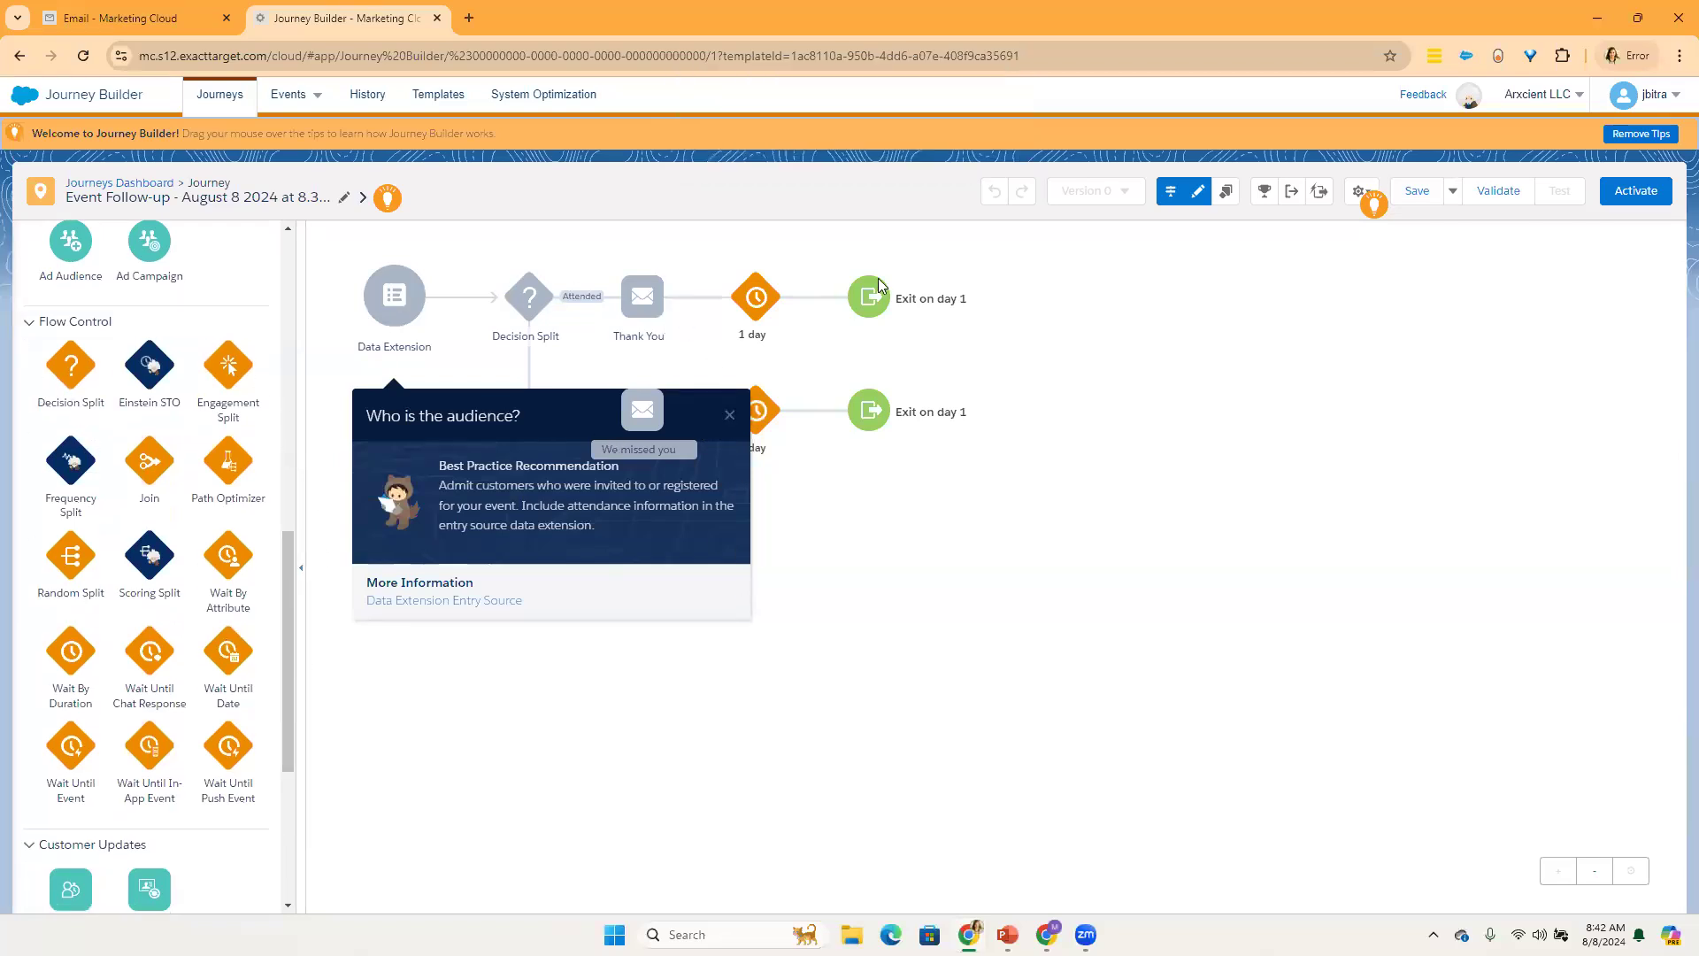
left_click(727, 418)
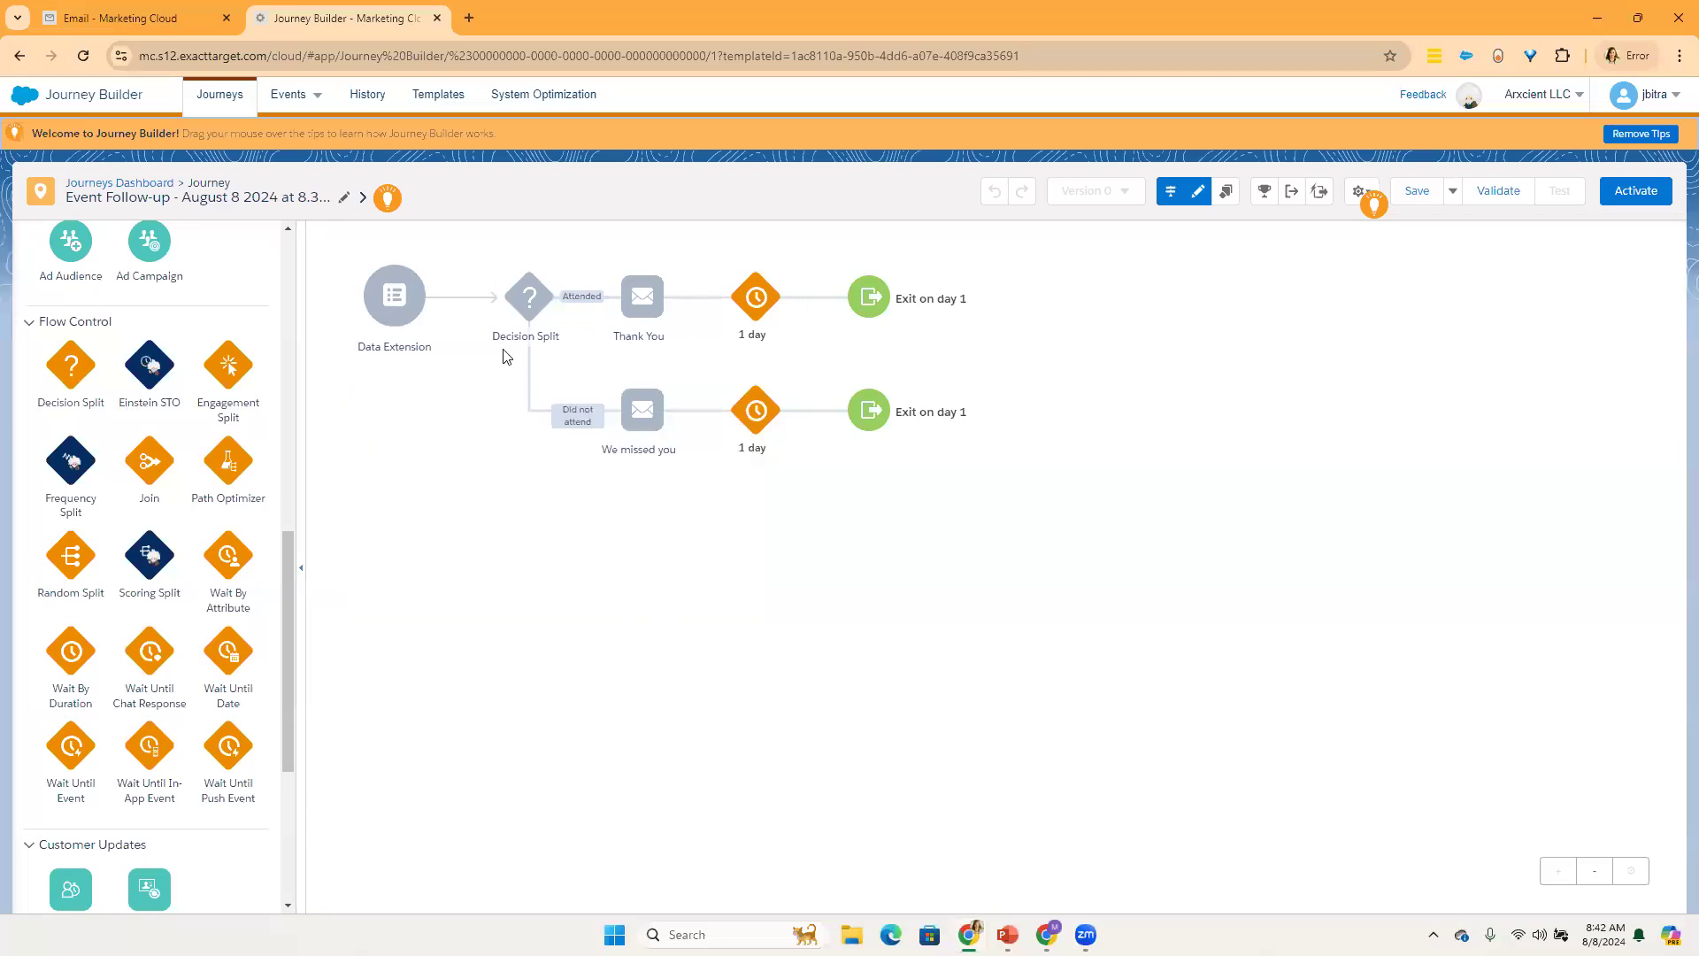
mouse_move(660, 305)
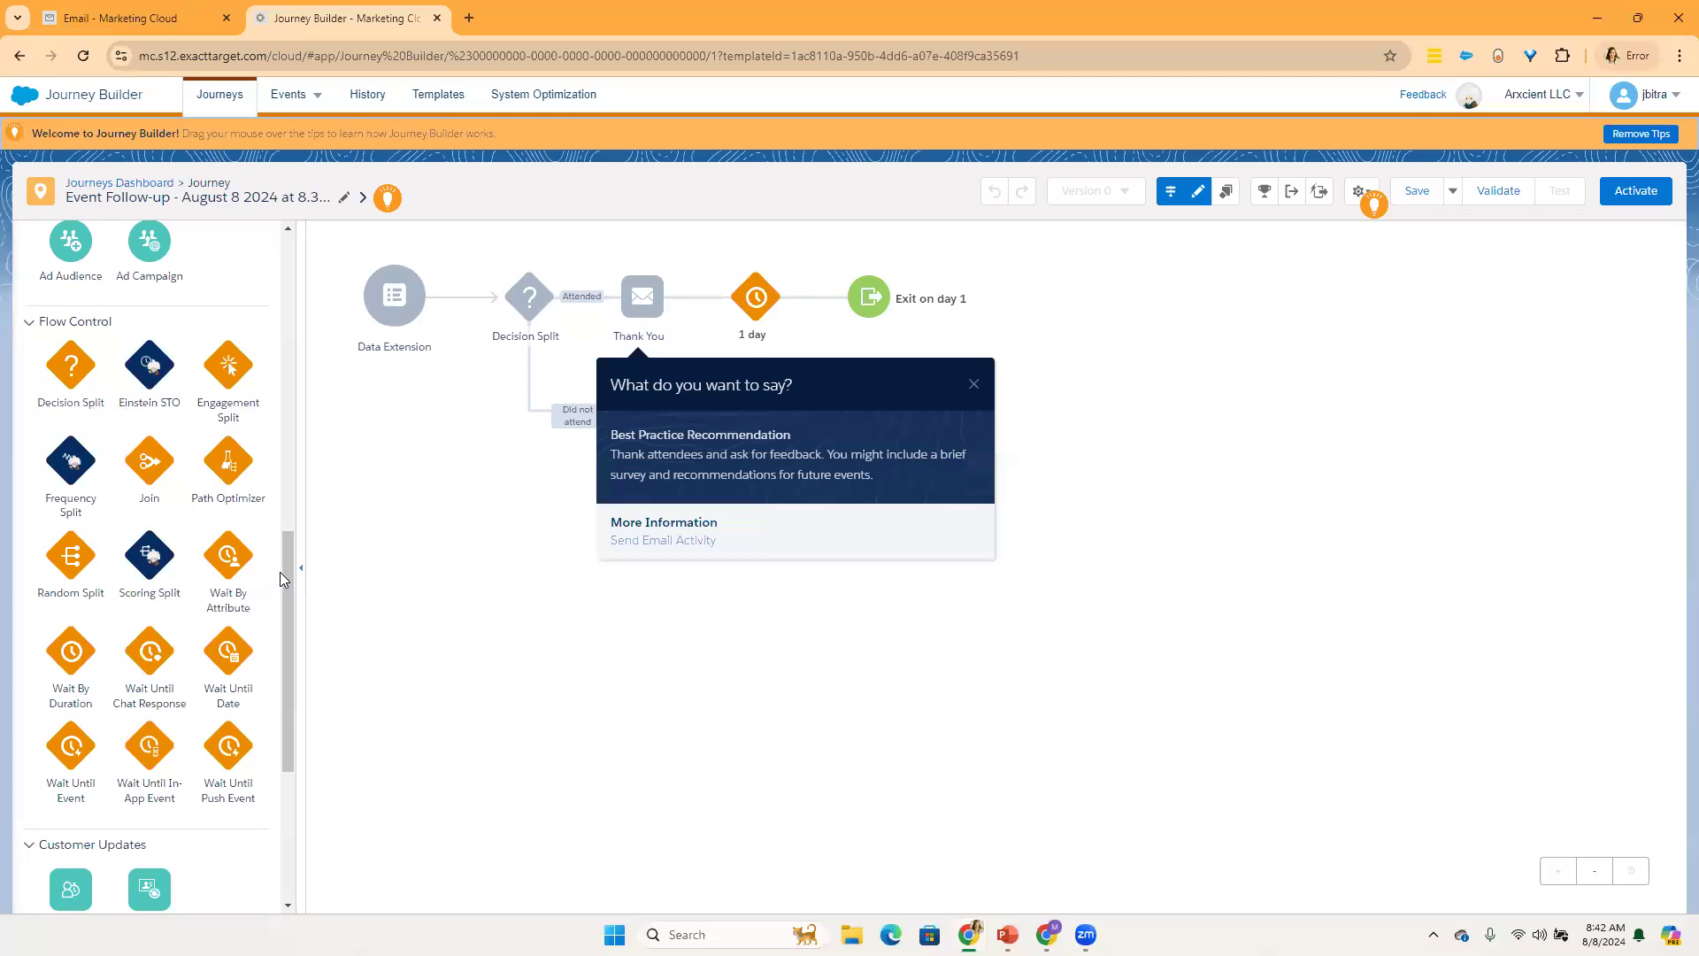
left_click_drag(283, 571, 284, 720)
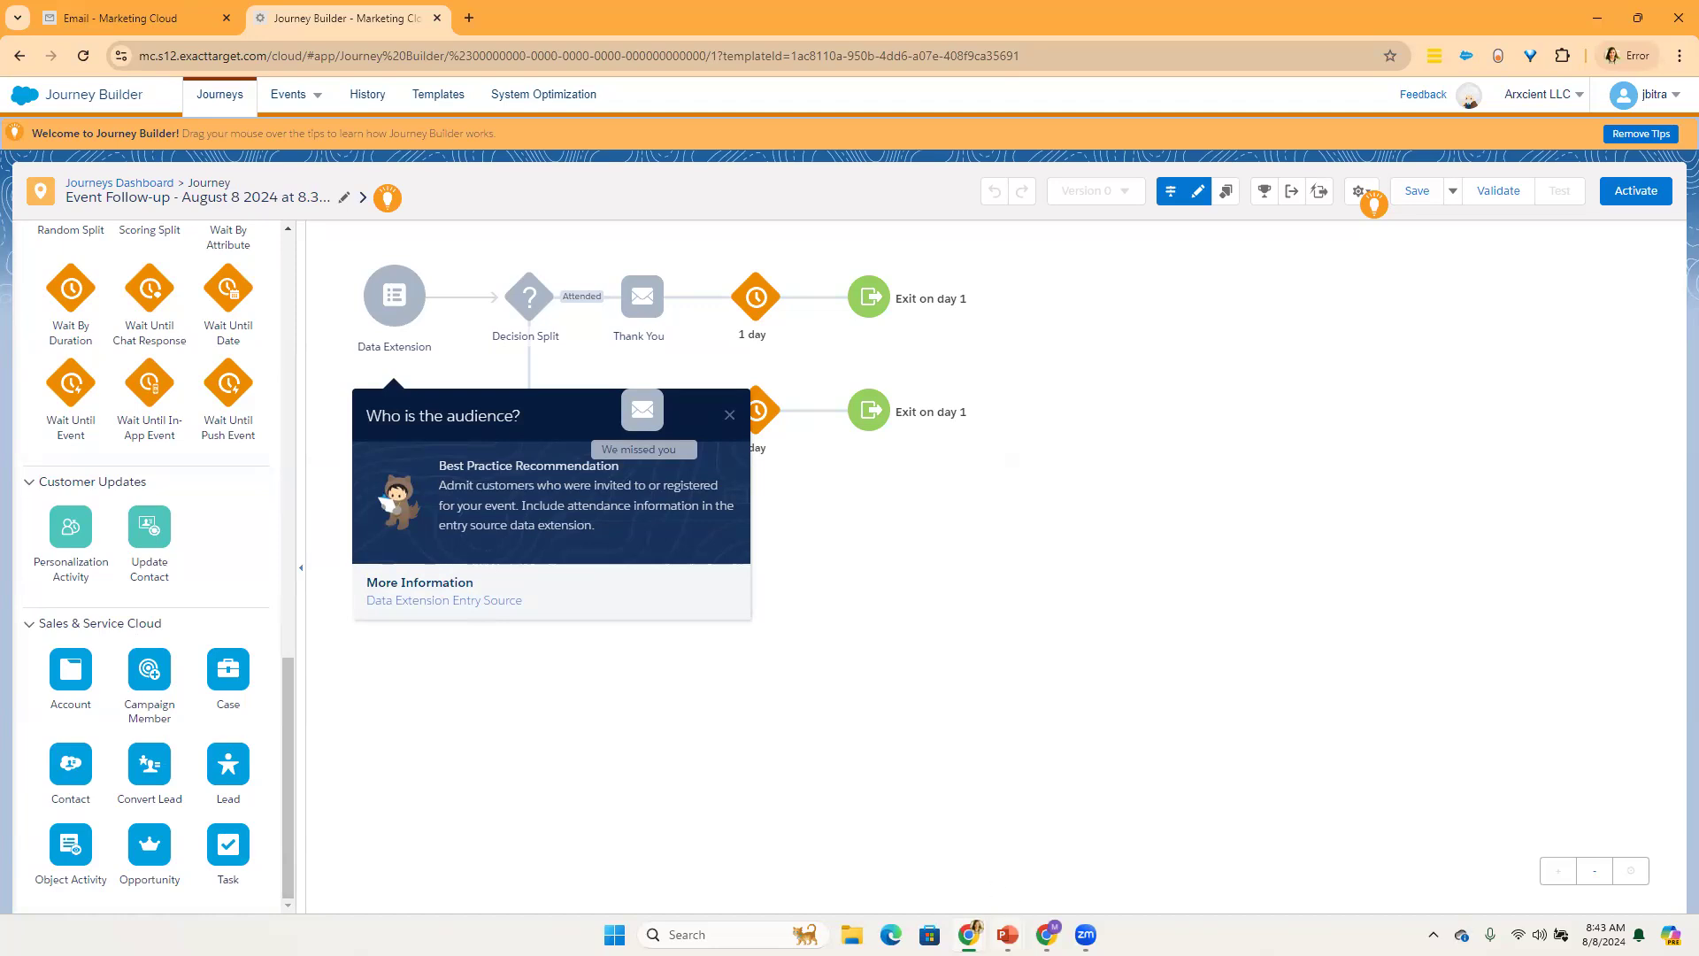
Step: Switch to PowerPoint to check the Journey Canvas slide, and return to Journey Builder with the Data Extension tip dismissed
mouse_move(1008, 934)
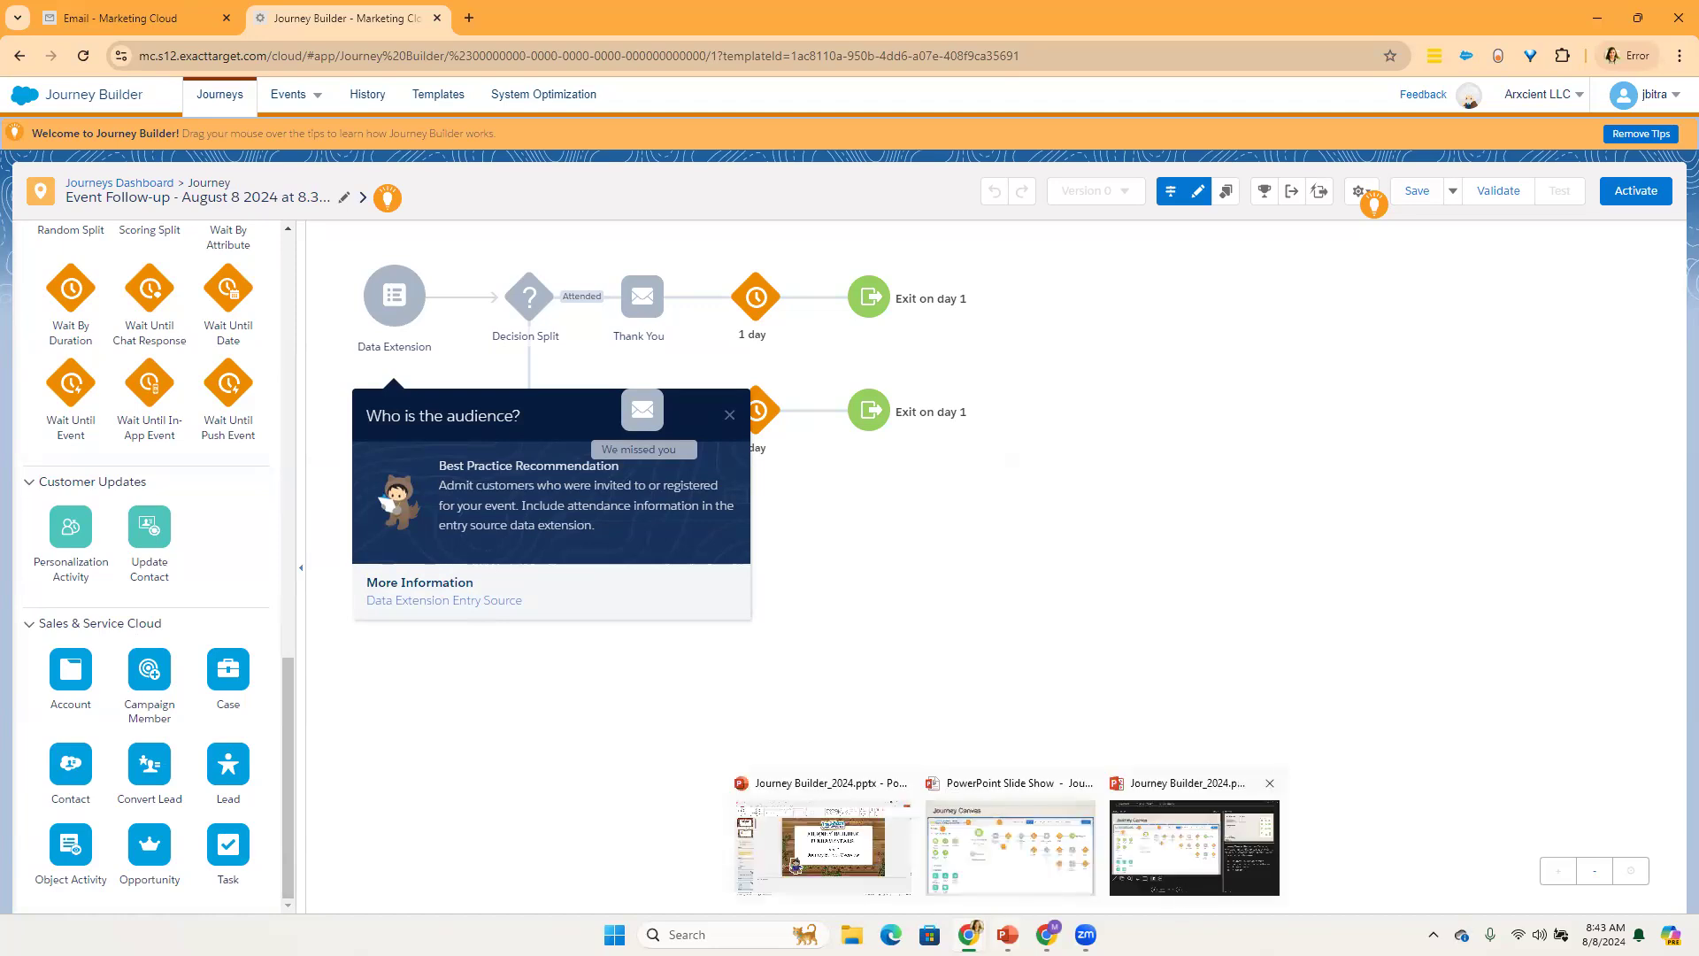
left_click(1194, 876)
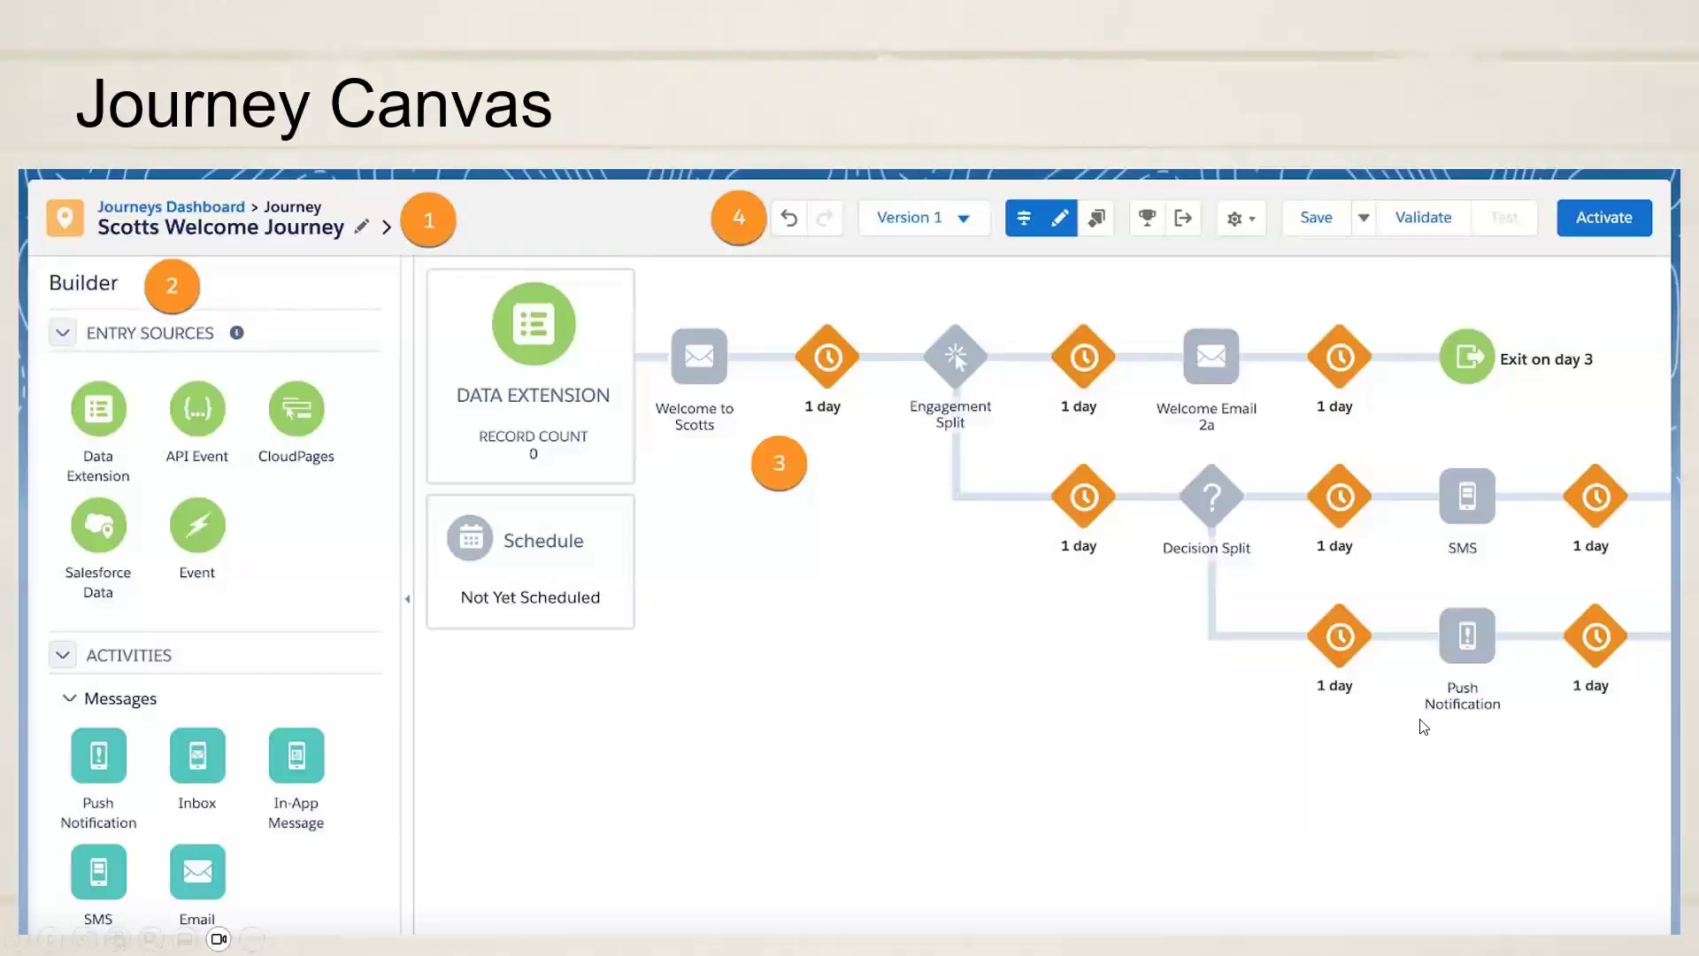
key("alt+Tab")
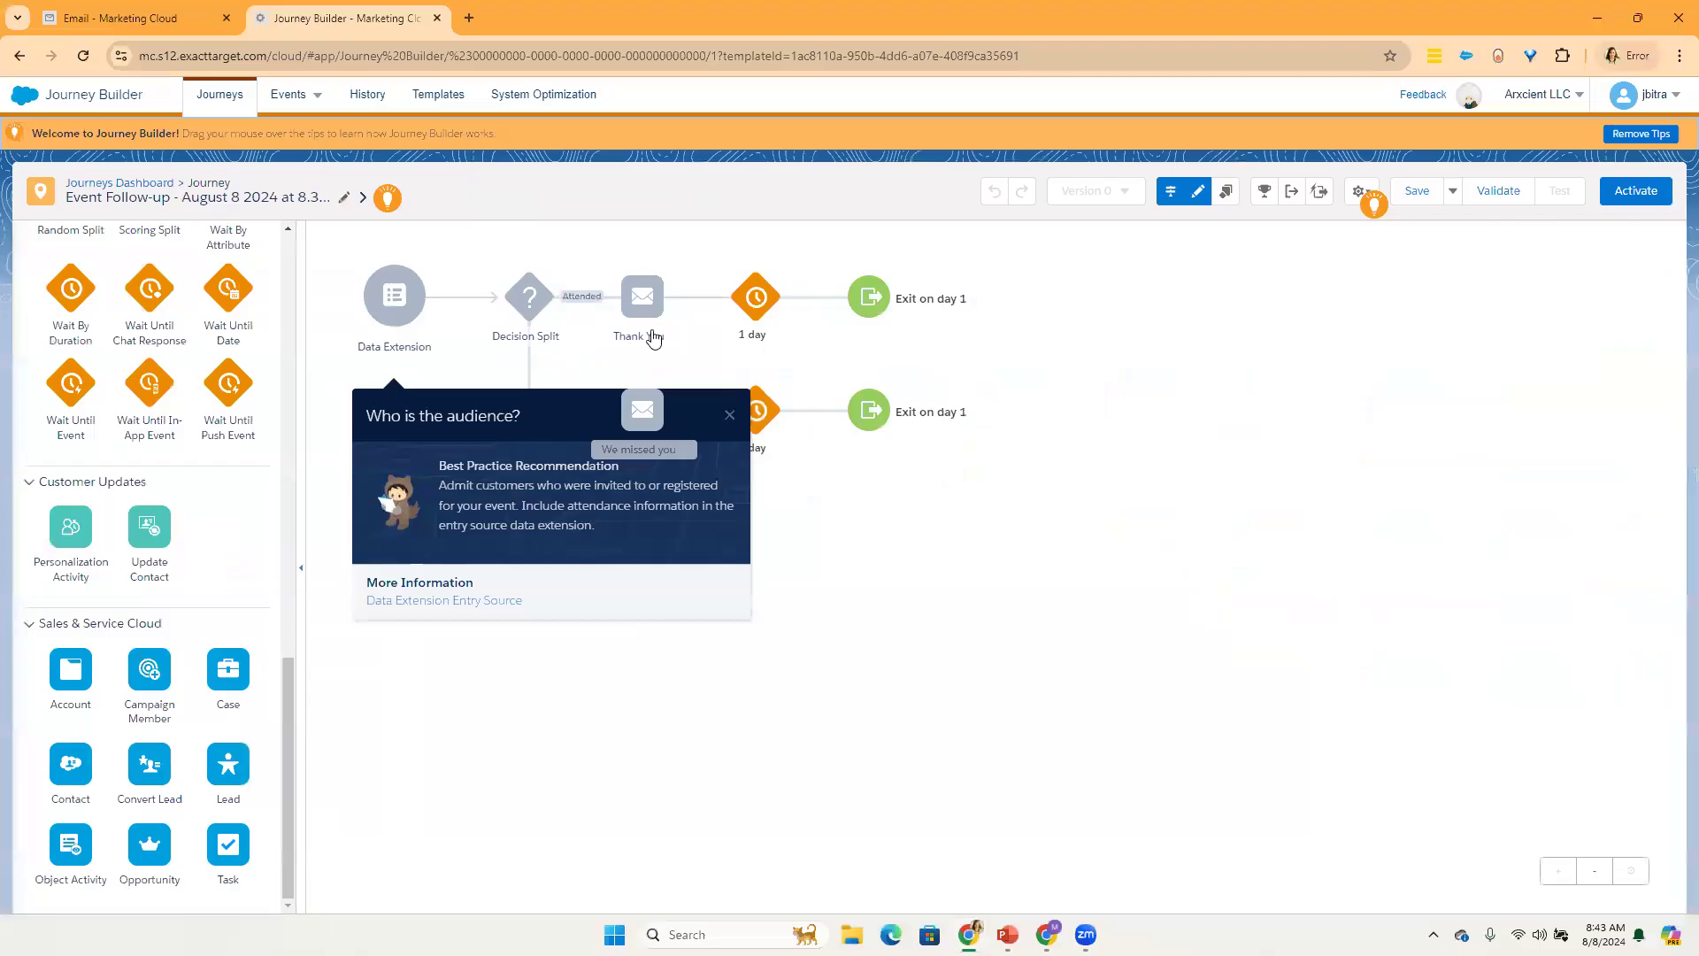
left_click(729, 415)
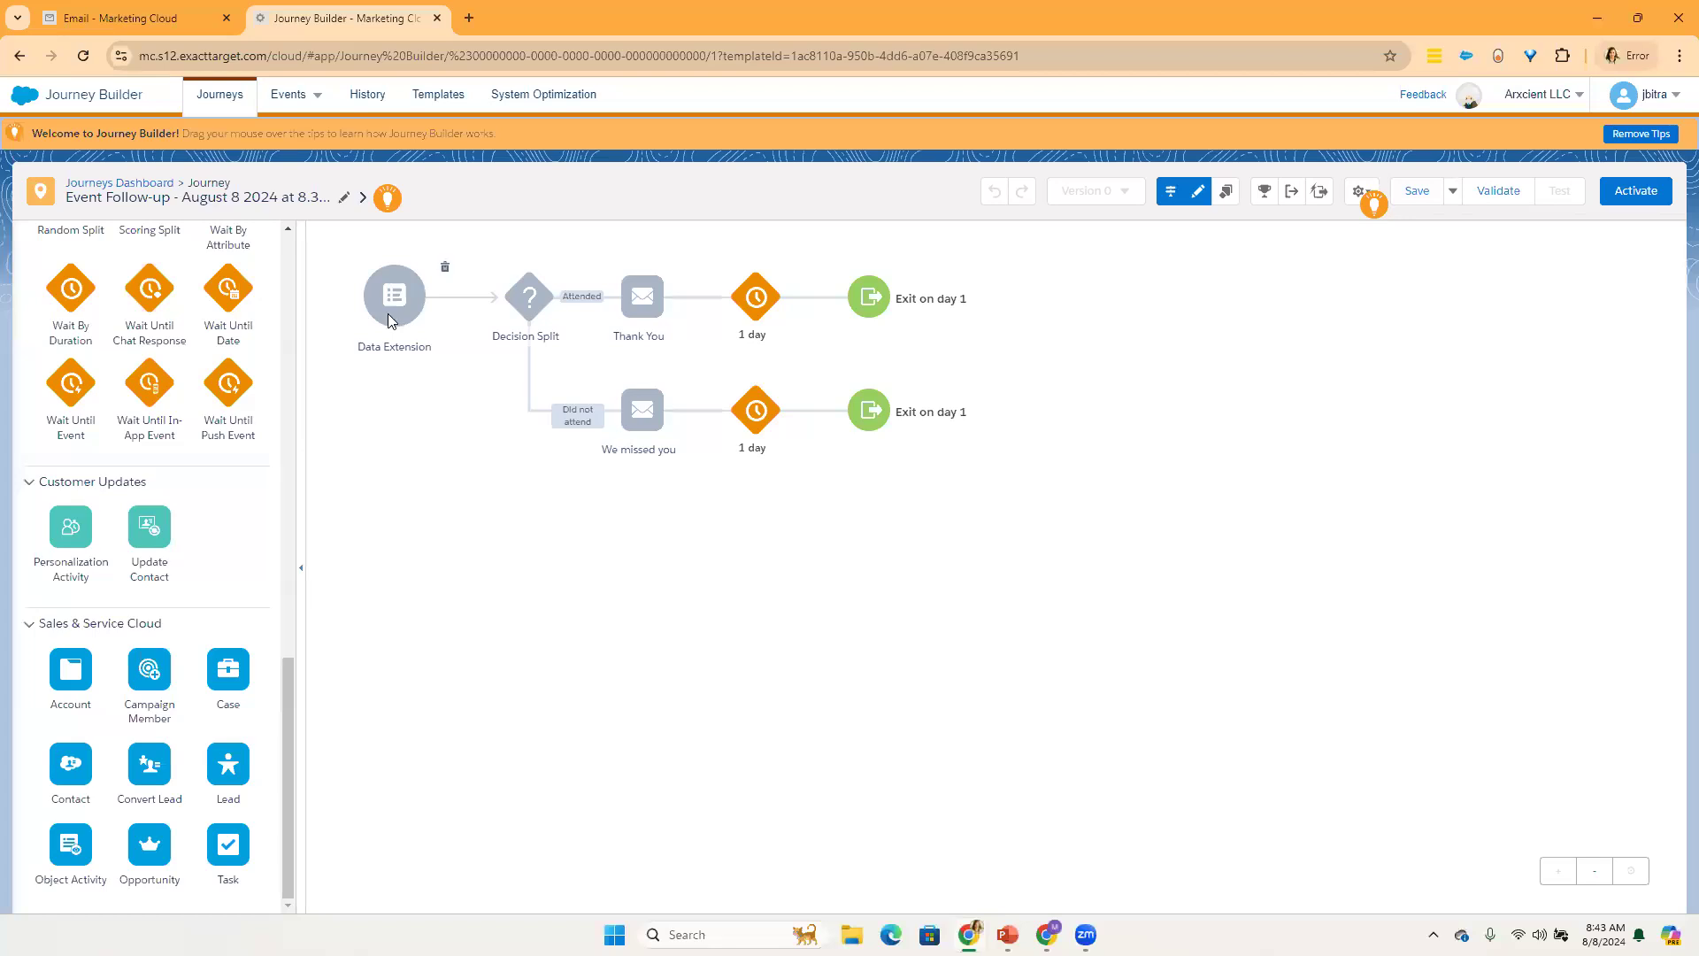
Step: Try to leave the journey for the Journeys Dashboard, and cancel quitting without saving
left_click(133, 189)
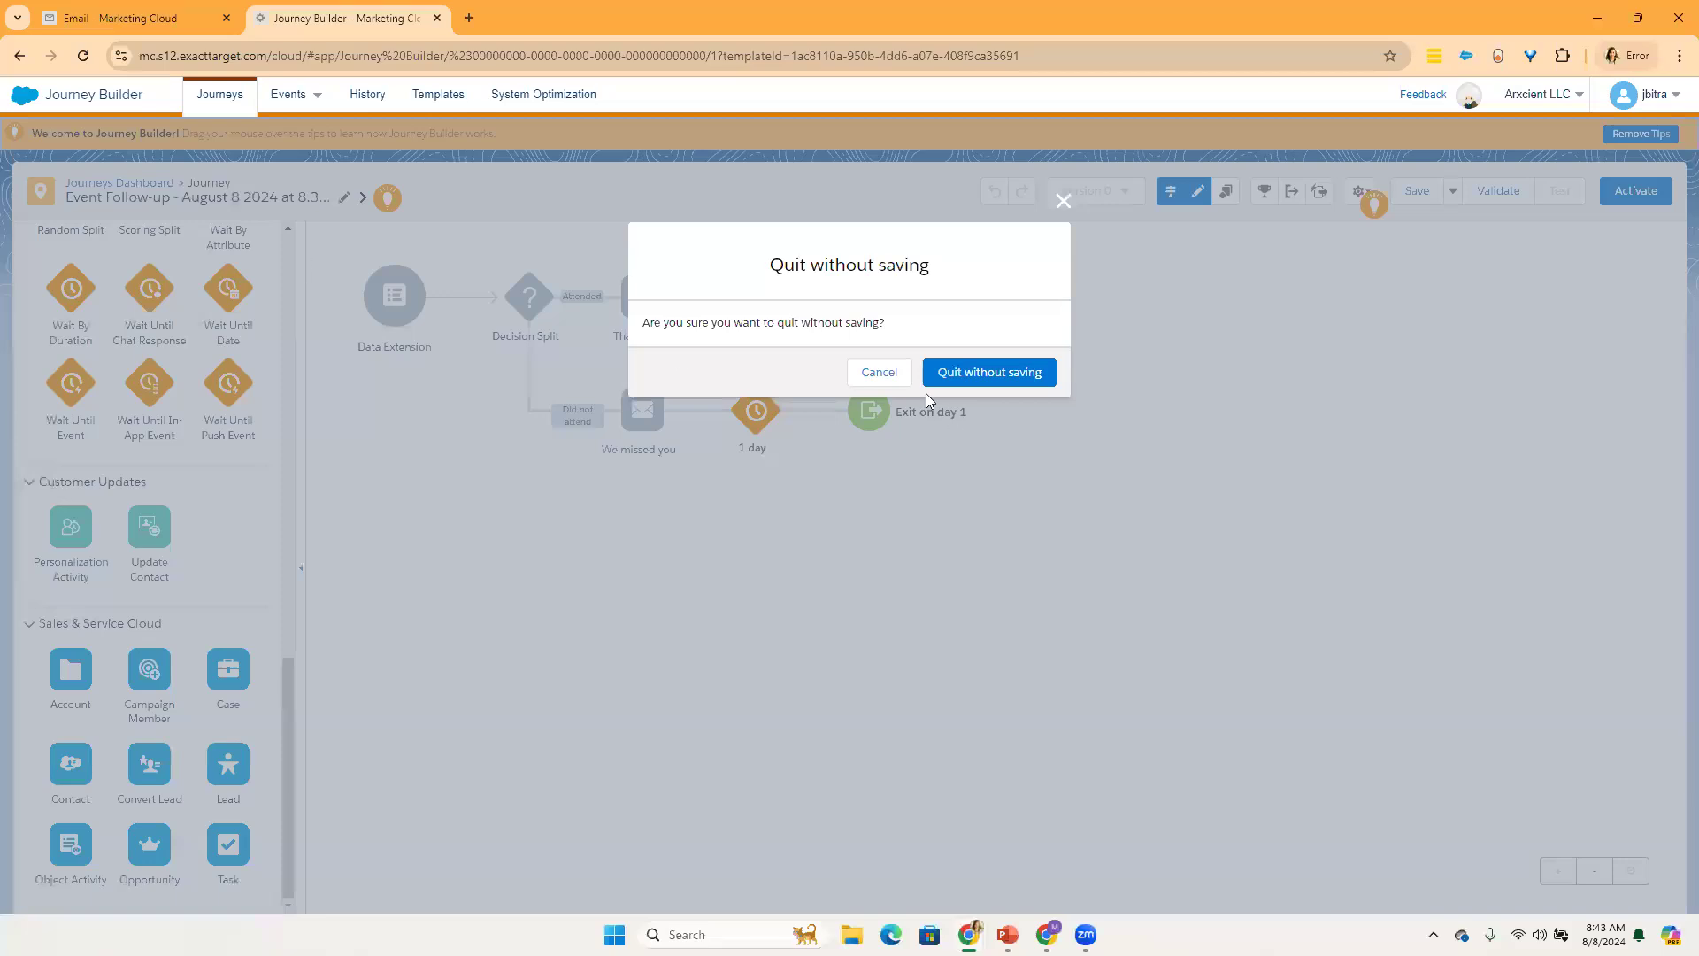
left_click(879, 373)
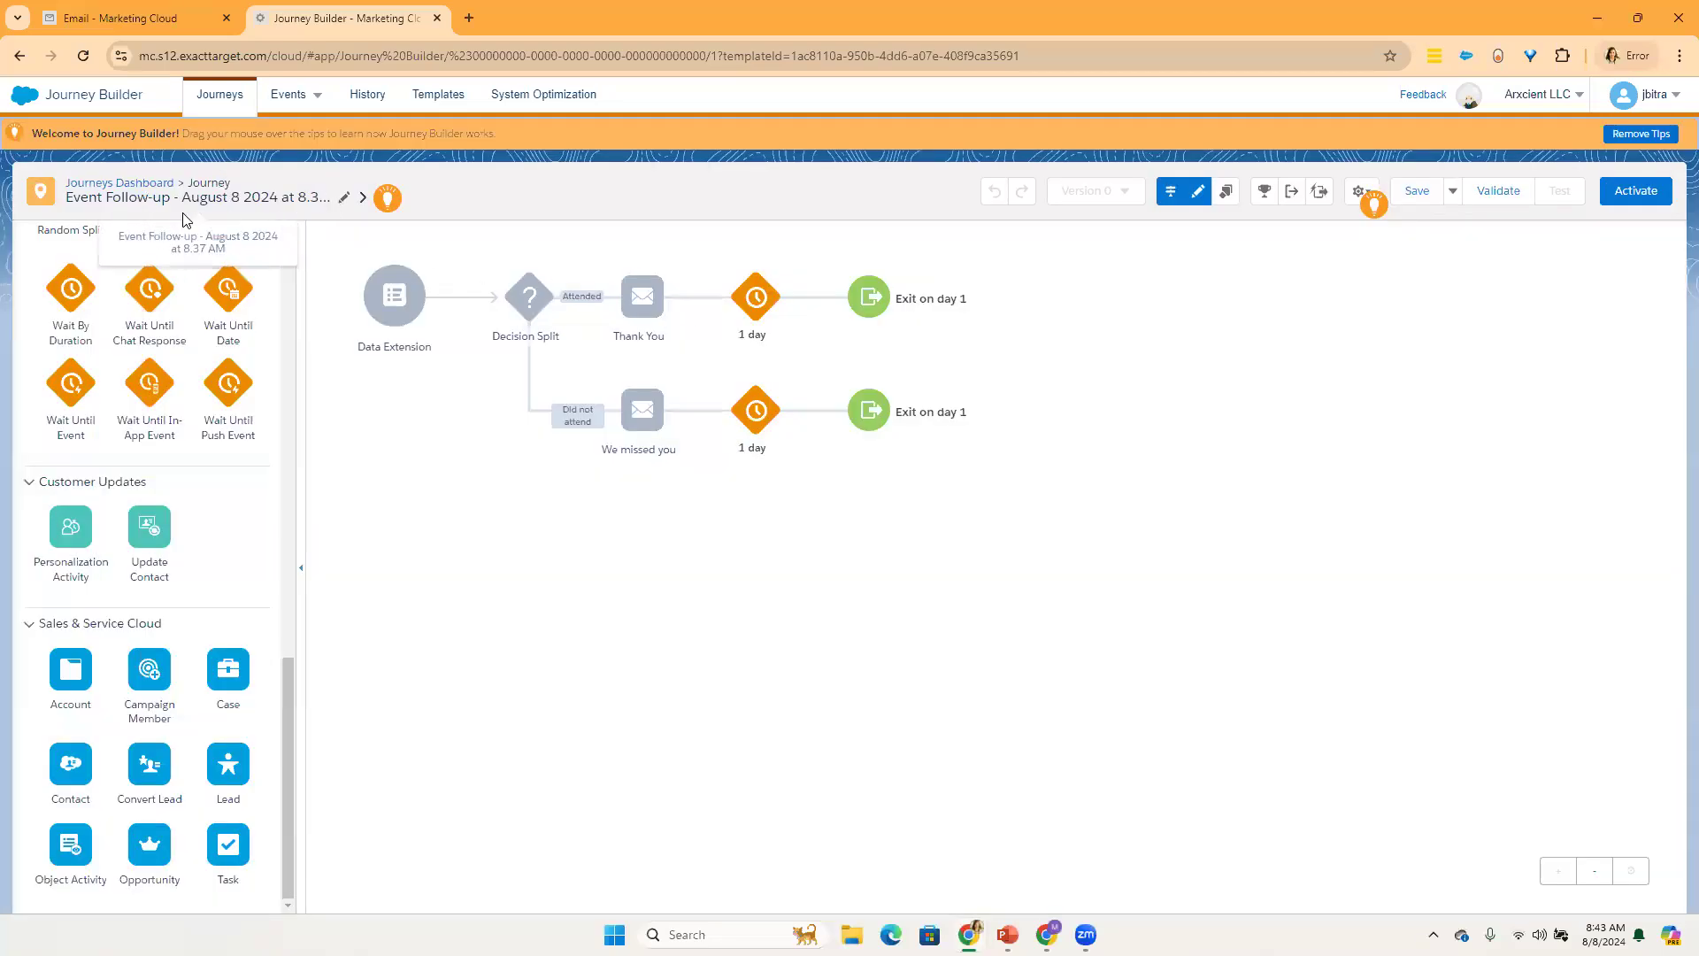
Step: Expand the journey's details, examine its description, status, version, activity count, created date and duration fields, and collapse them
left_click(364, 199)
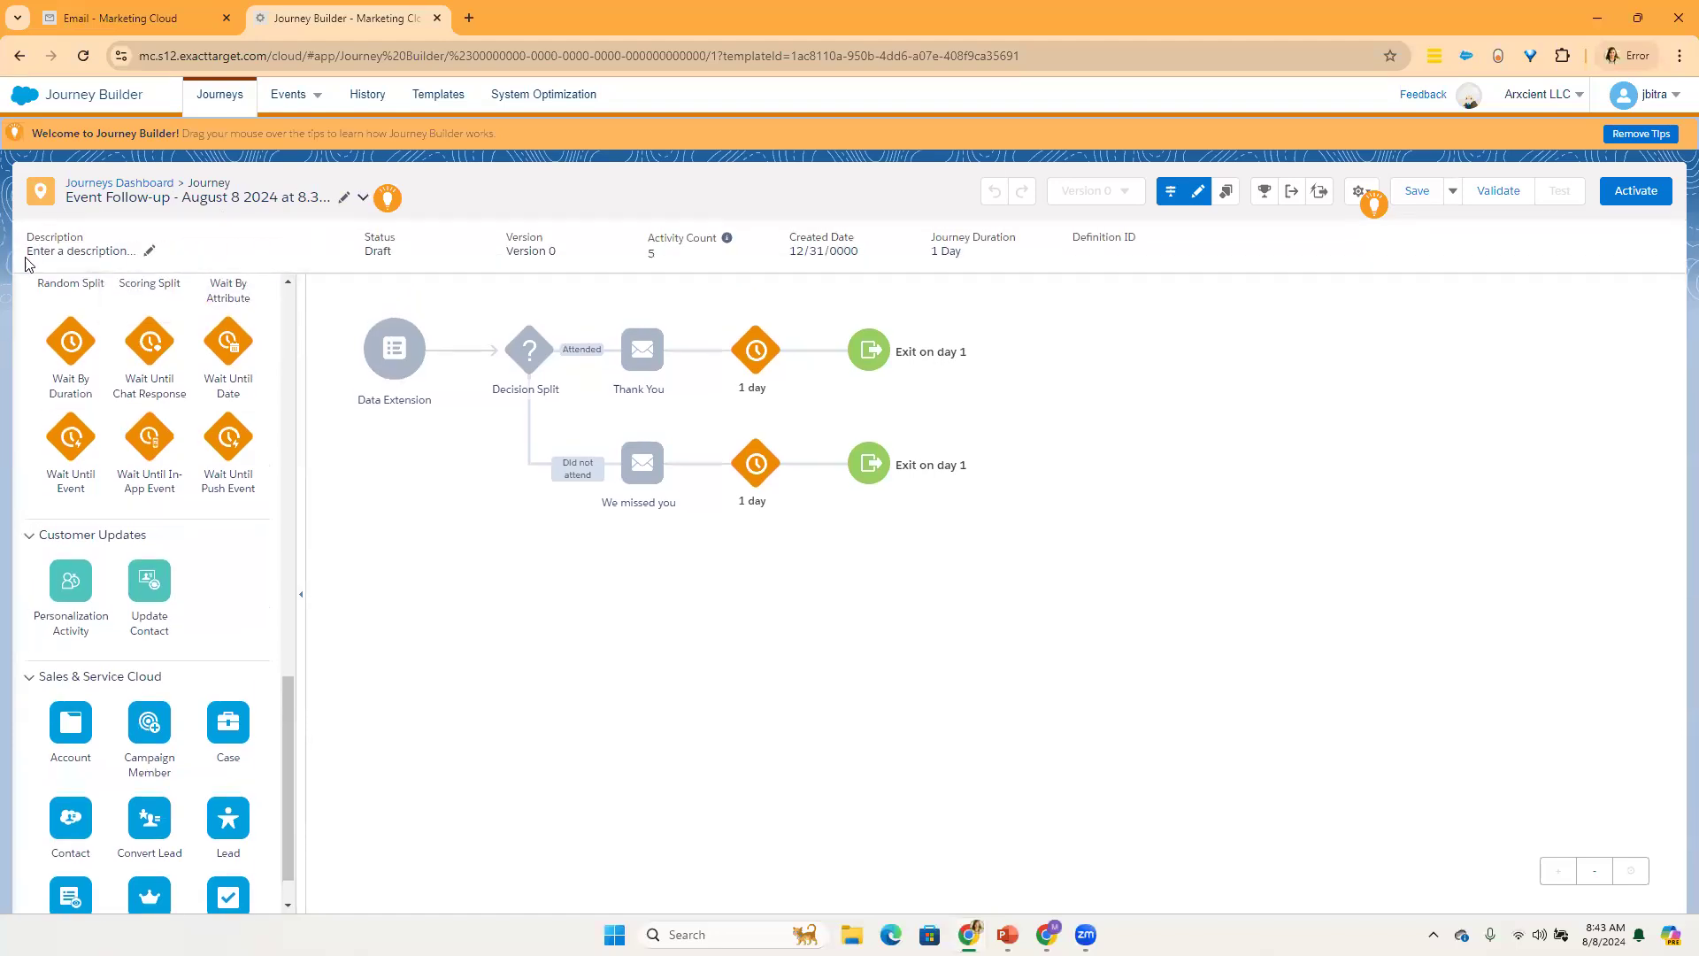
left_click(65, 255)
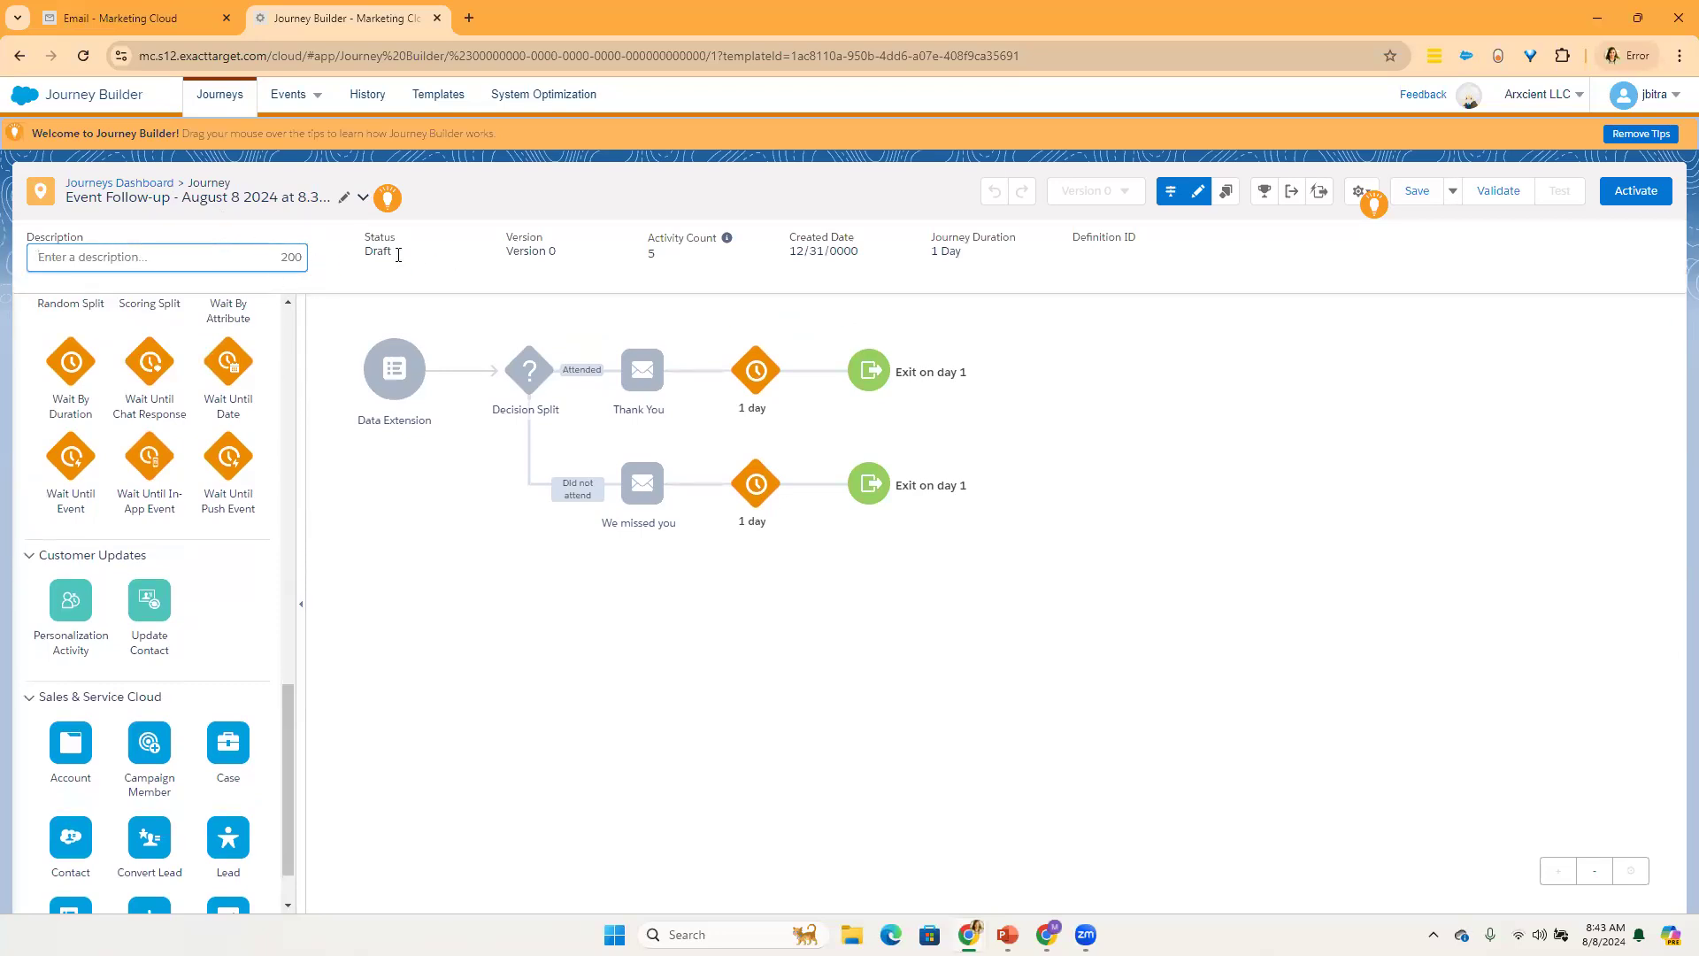
left_click_drag(1168, 266, 354, 246)
left_click(563, 262)
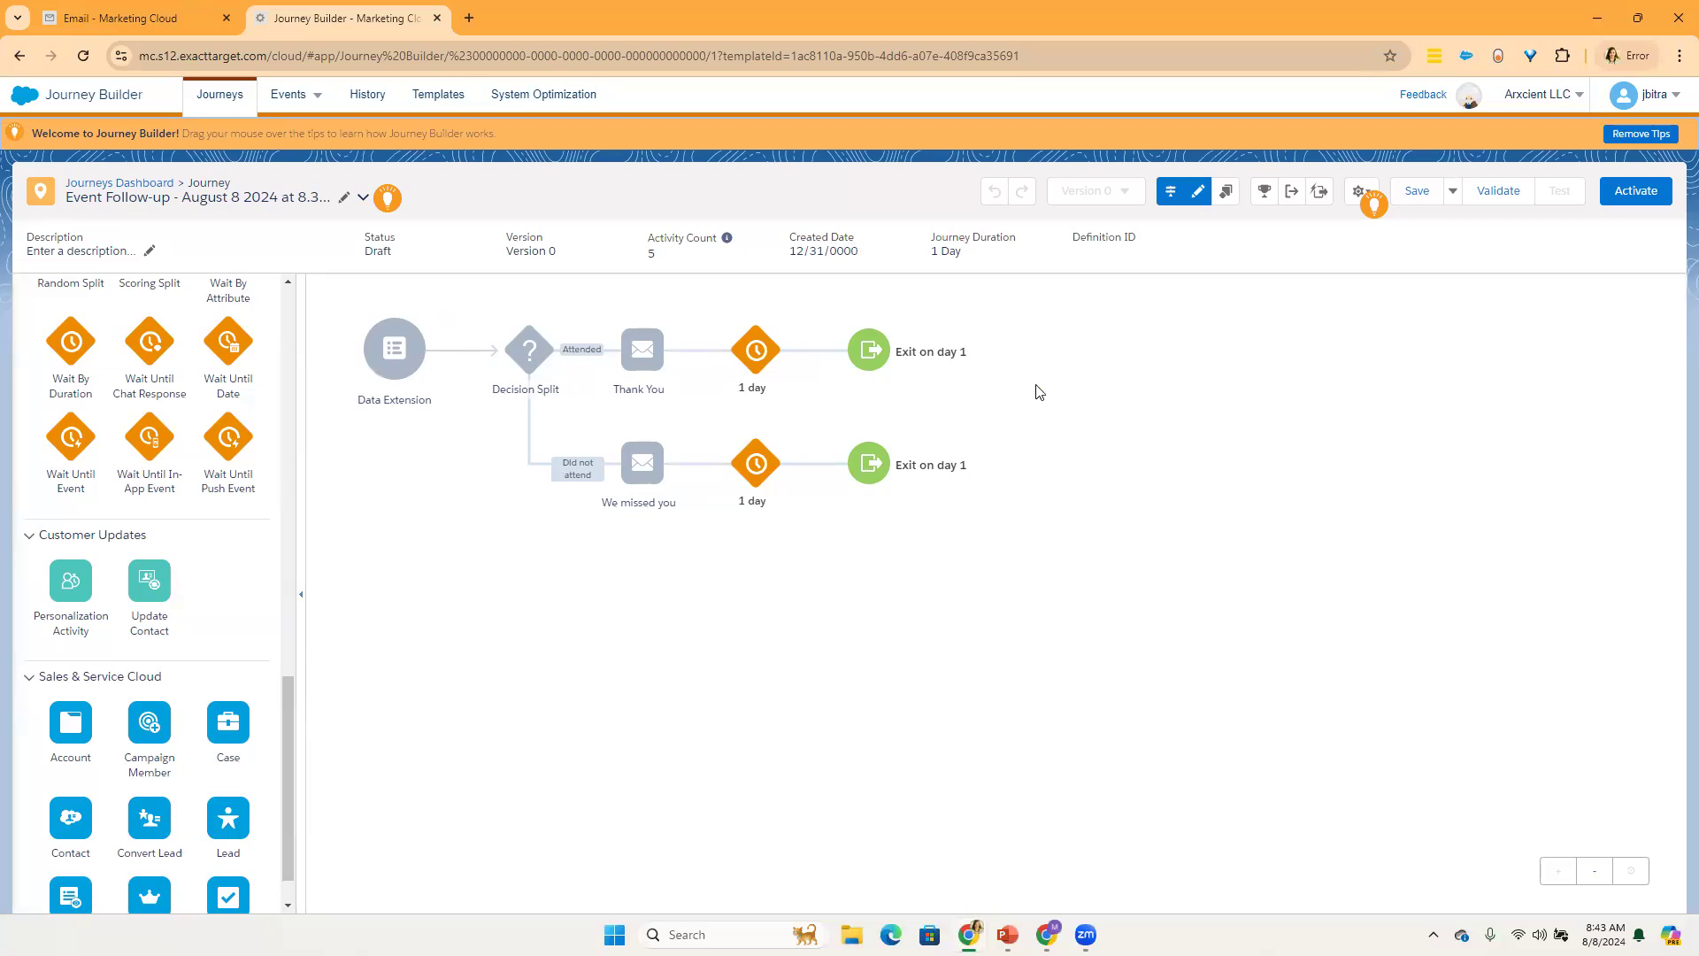
mouse_move(387, 351)
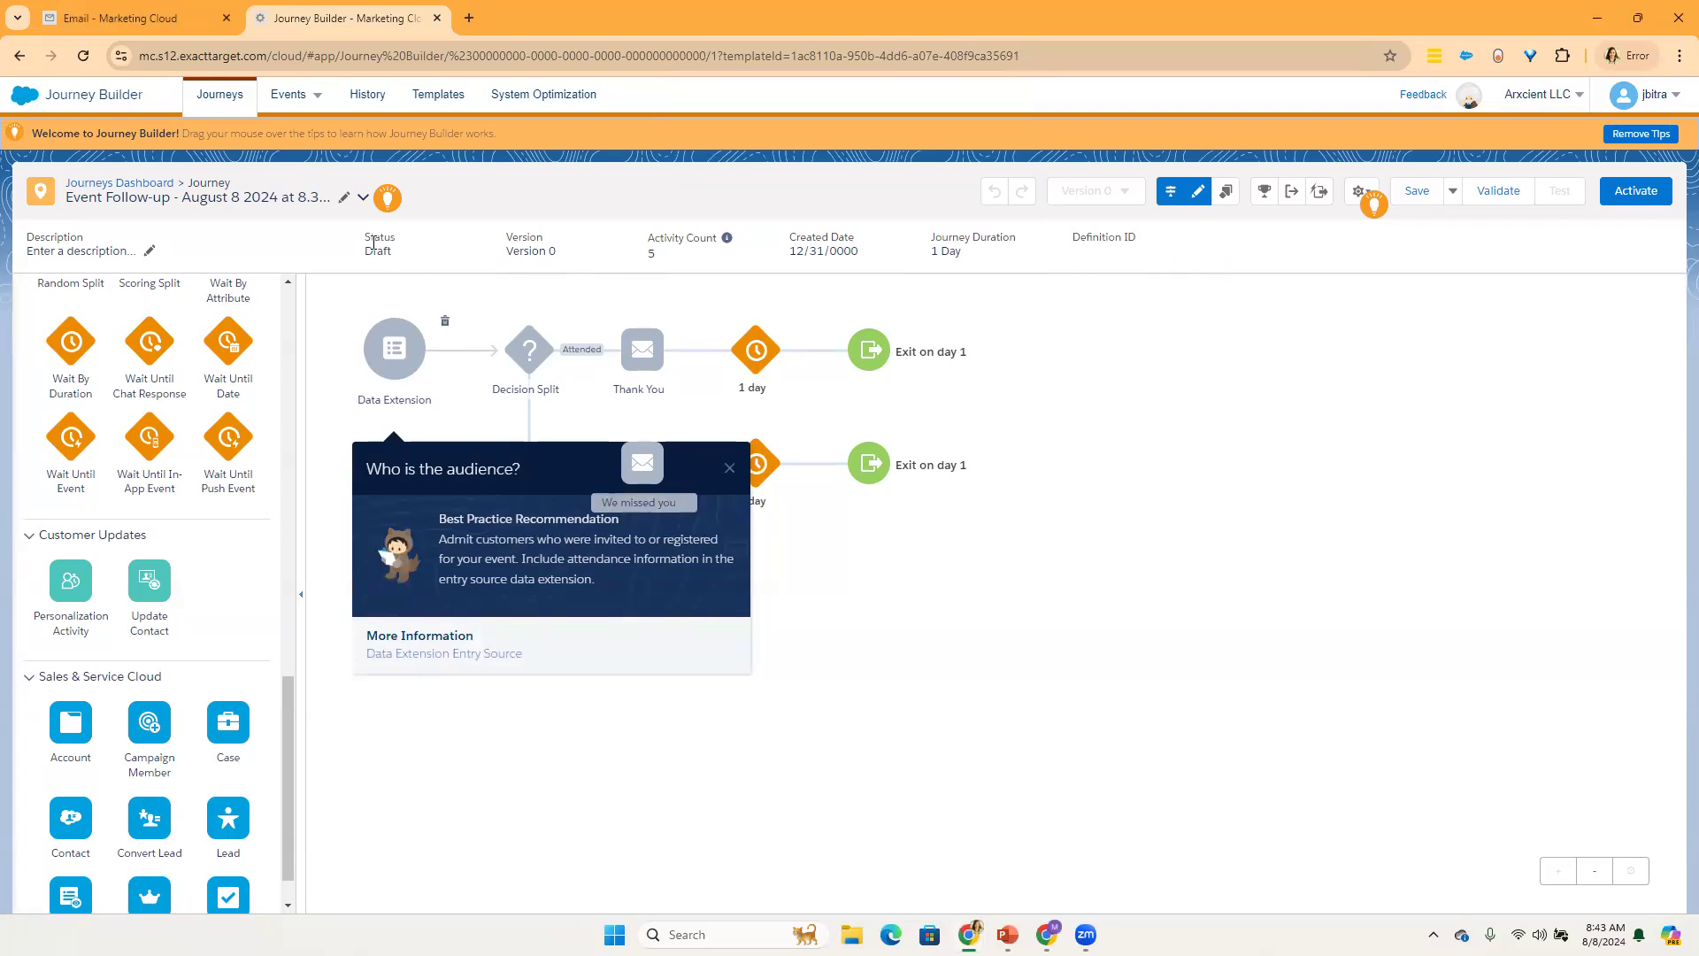
left_click(364, 198)
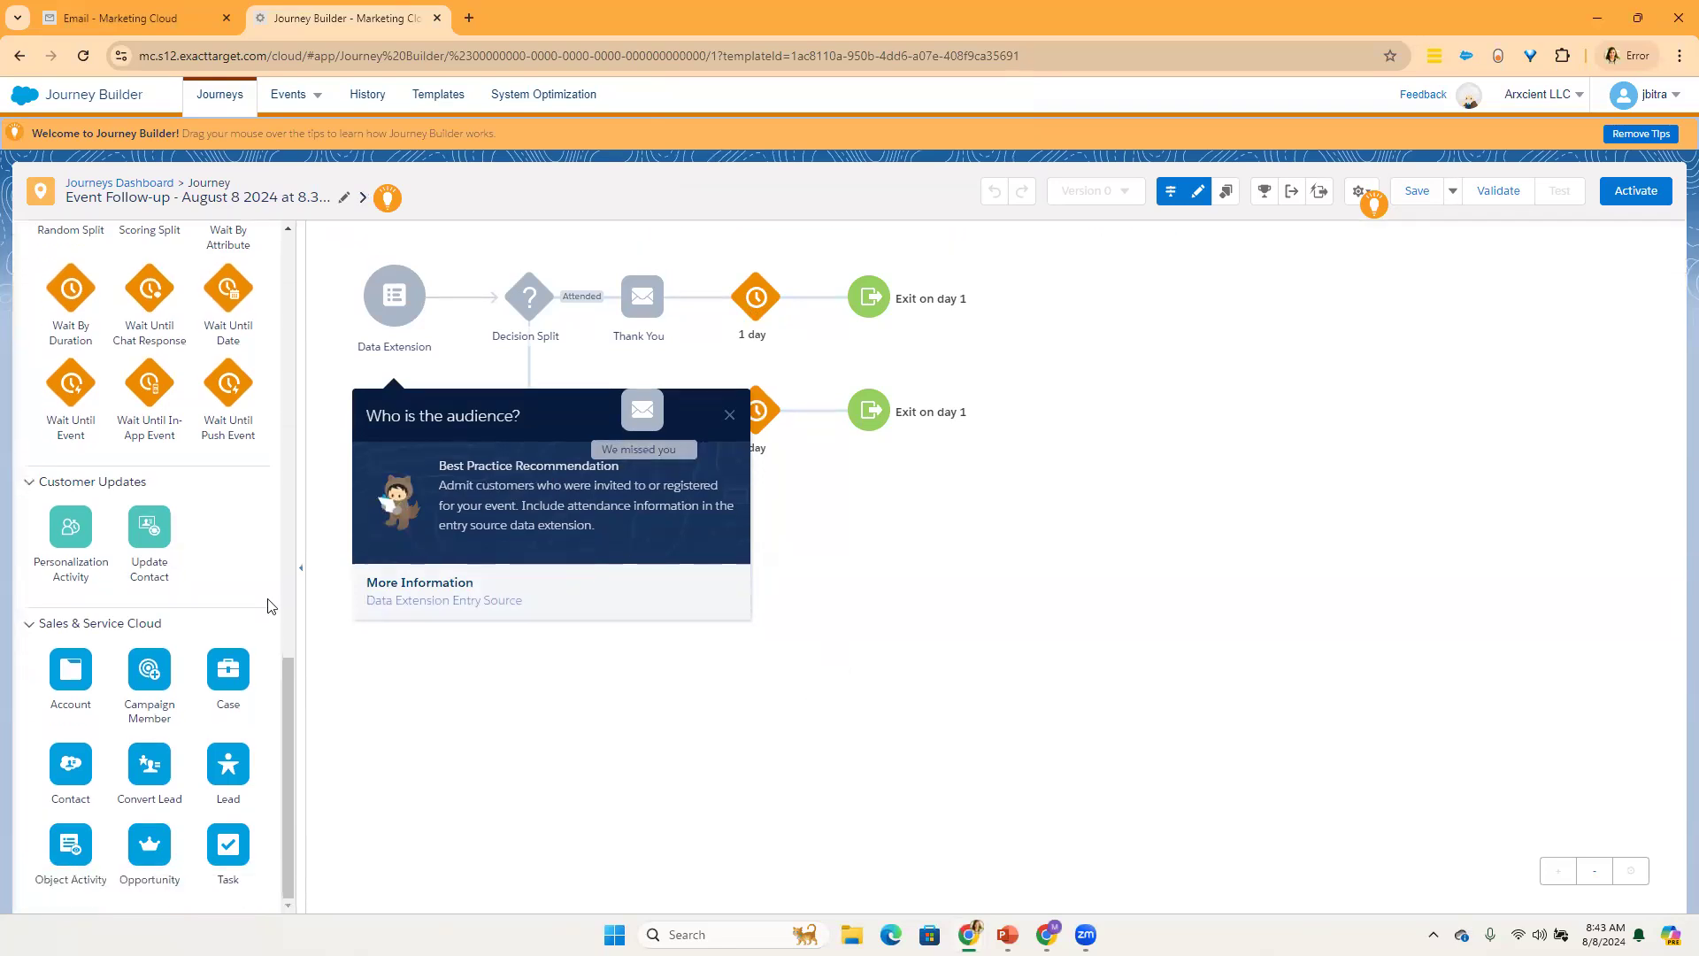
Step: Try to place the Audience and Data Extension entry sources at the start of the journey
scroll(262, 334, "up", 15)
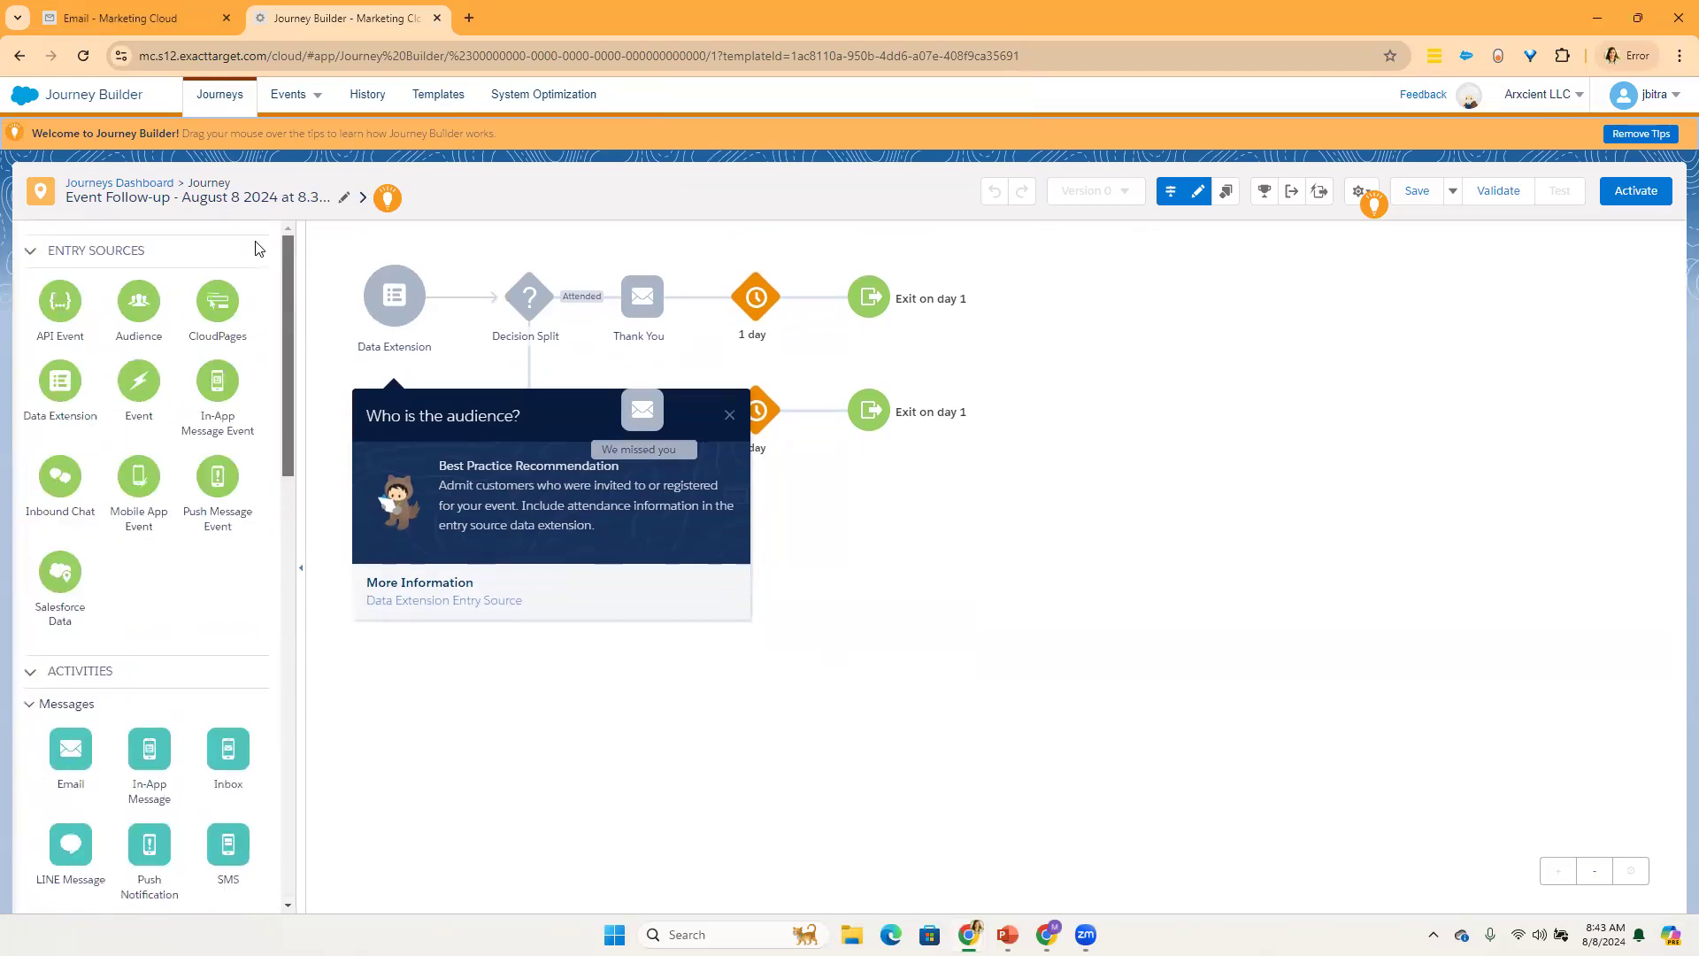
left_click(729, 417)
left_click_drag(139, 299, 407, 314)
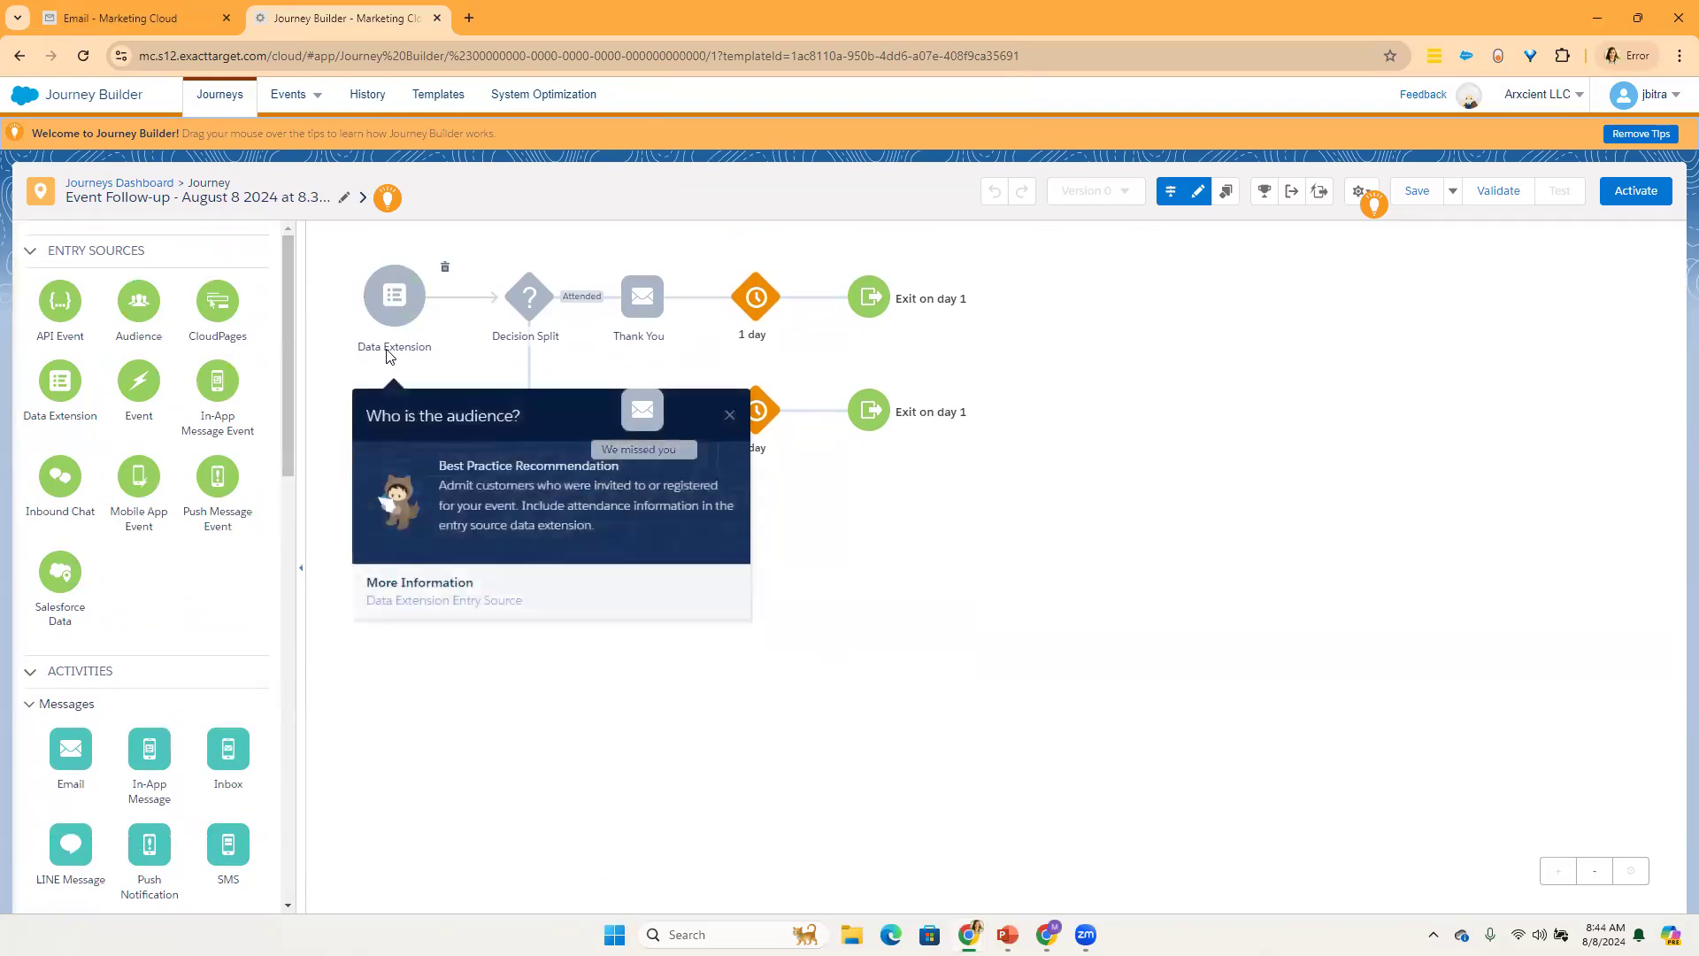
left_click_drag(133, 299, 403, 304)
left_click_drag(55, 385, 395, 300)
left_click(728, 416)
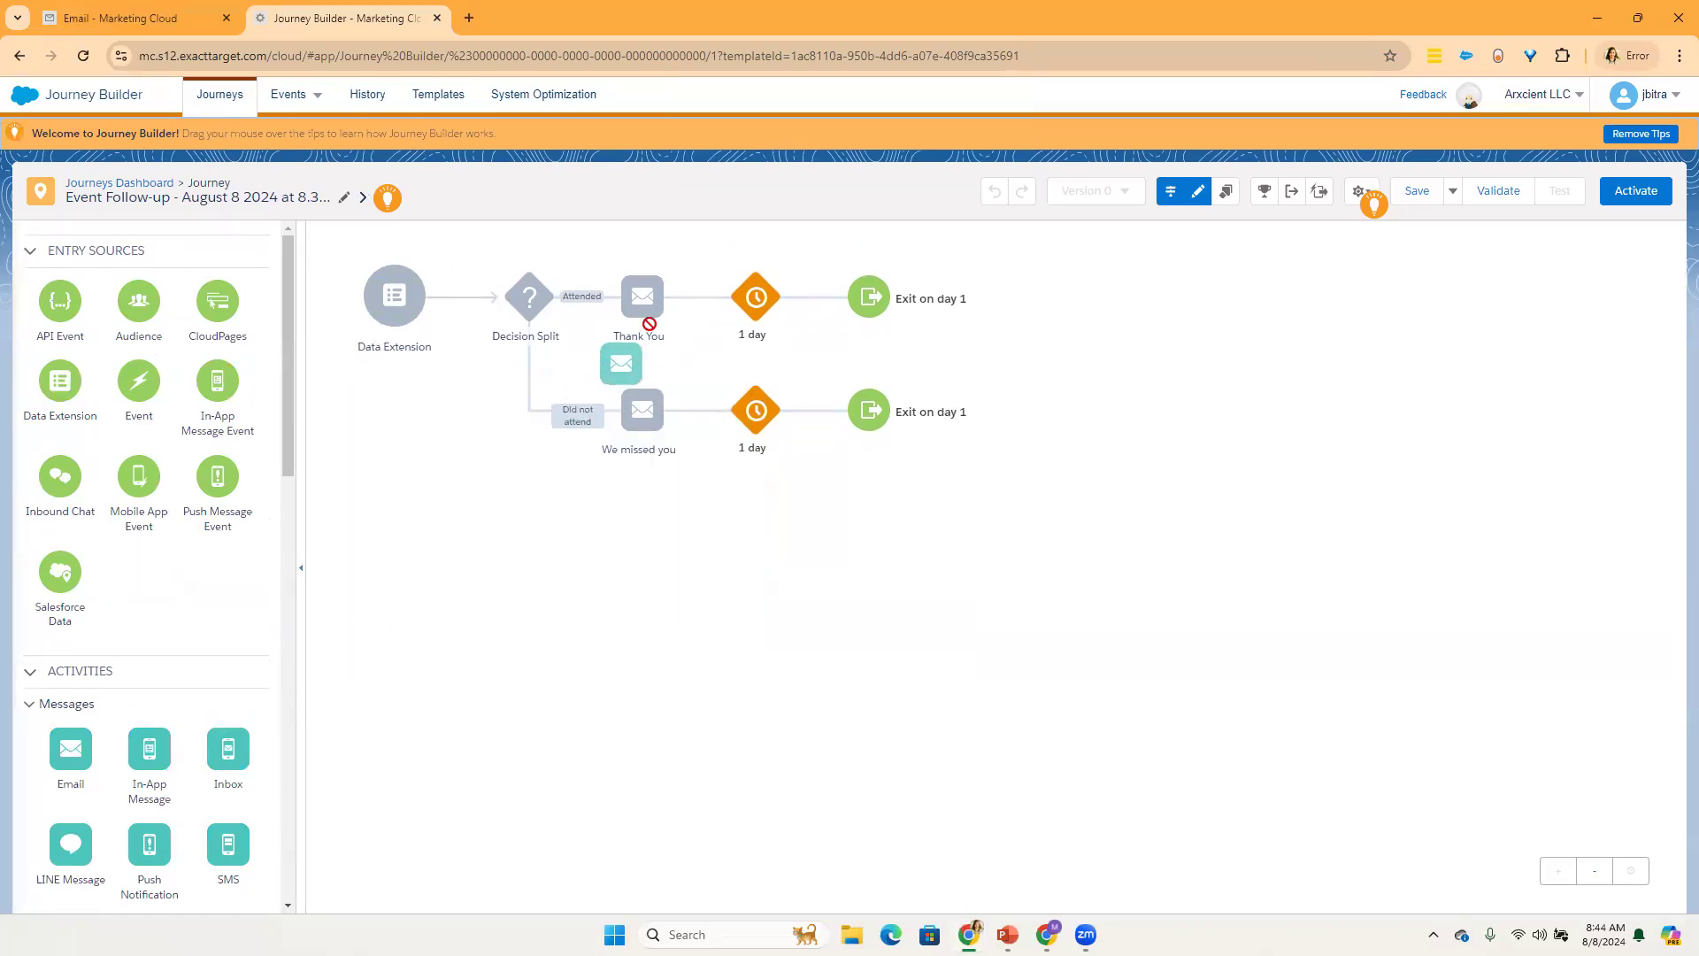
Step: Try to place an Email activity near the Thank You email and a Decision Split on the split's lower branch
mouse_move(646, 274)
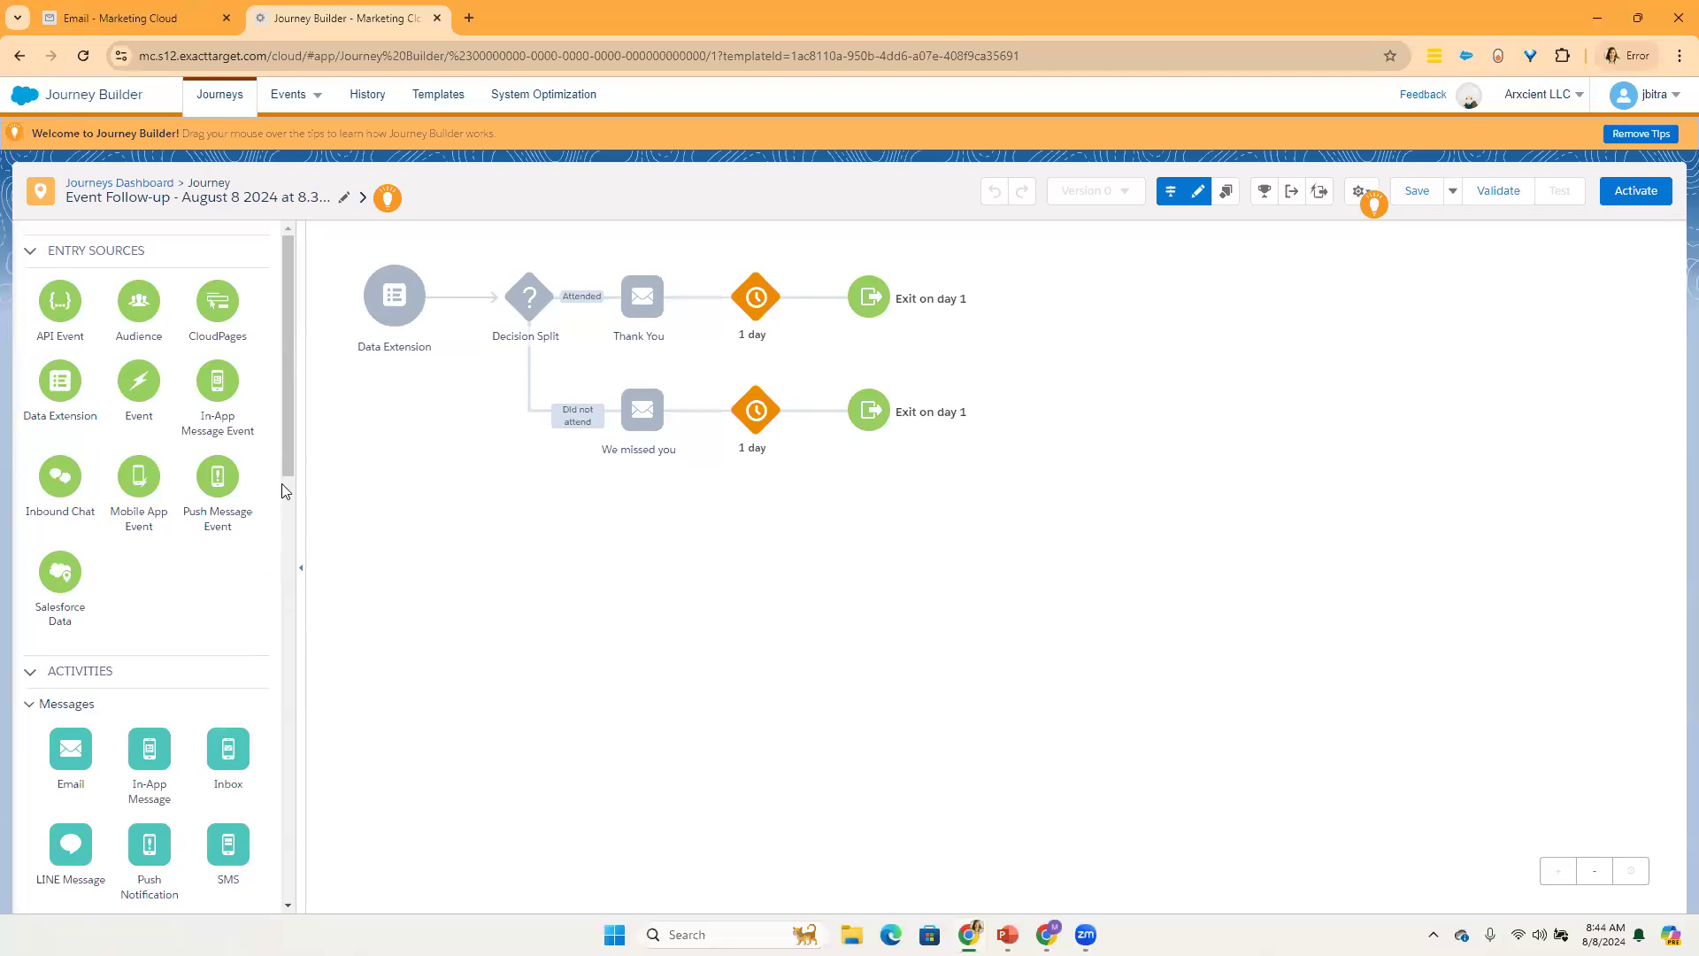
scroll(285, 491, "down", 6)
left_click_drag(71, 659, 546, 419)
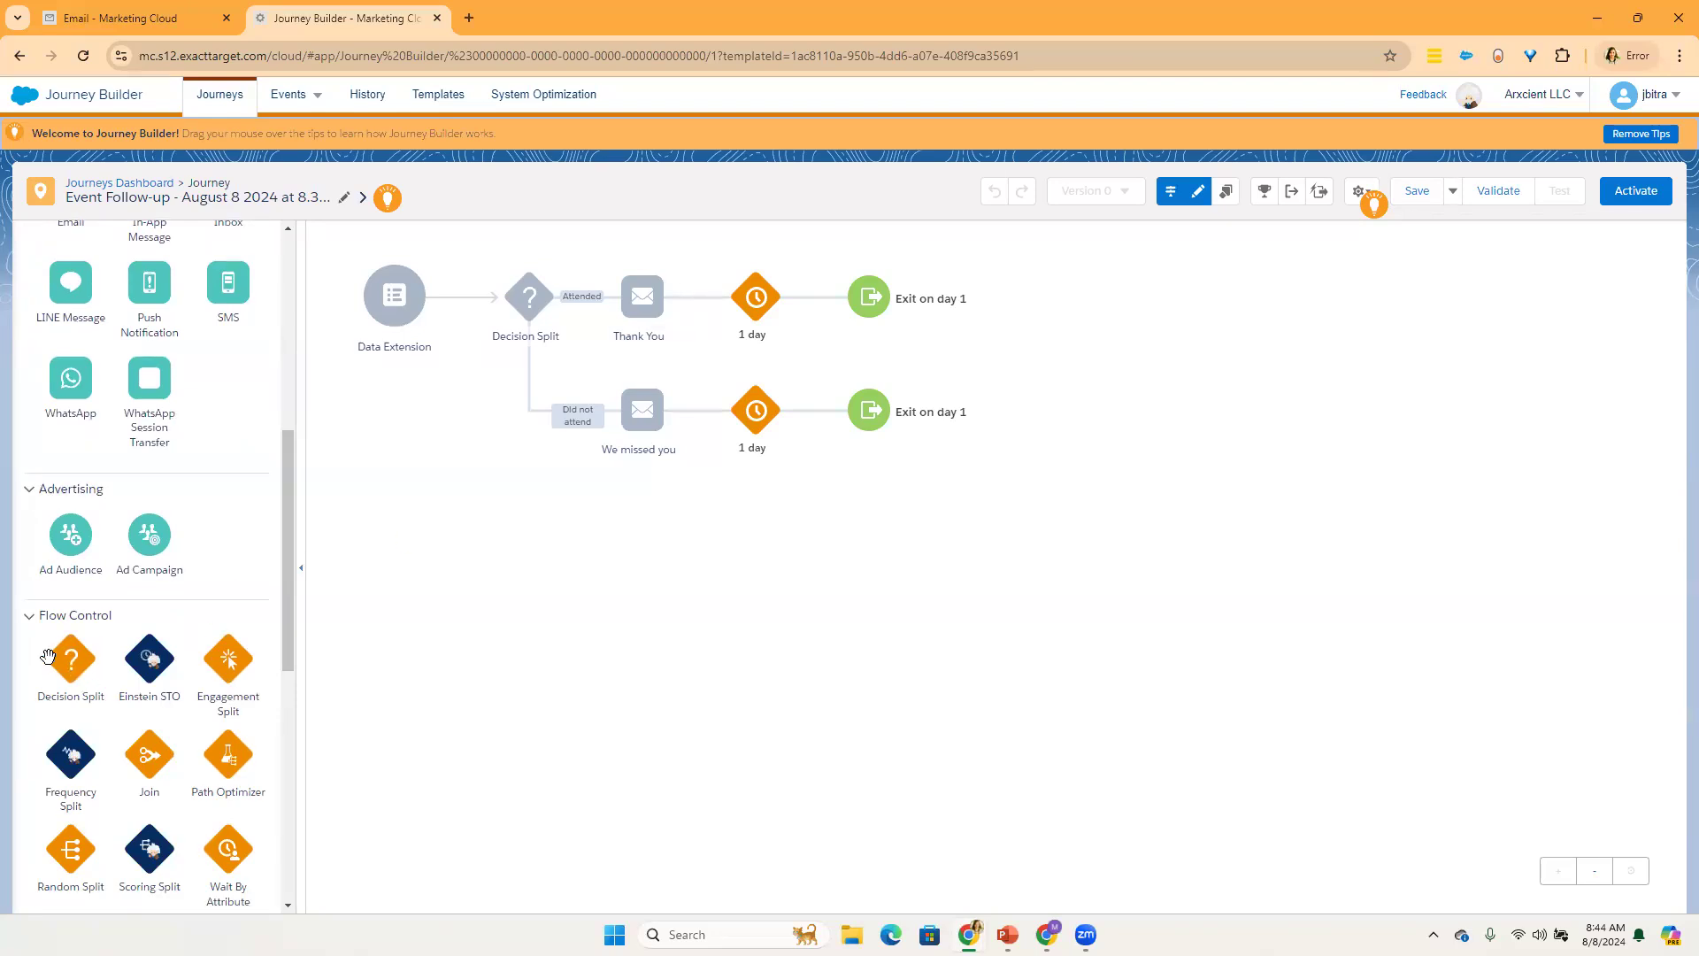
Step: Add a Decision Split activity directly after the Thank You email on the Attended branch
left_click_drag(66, 667, 710, 323)
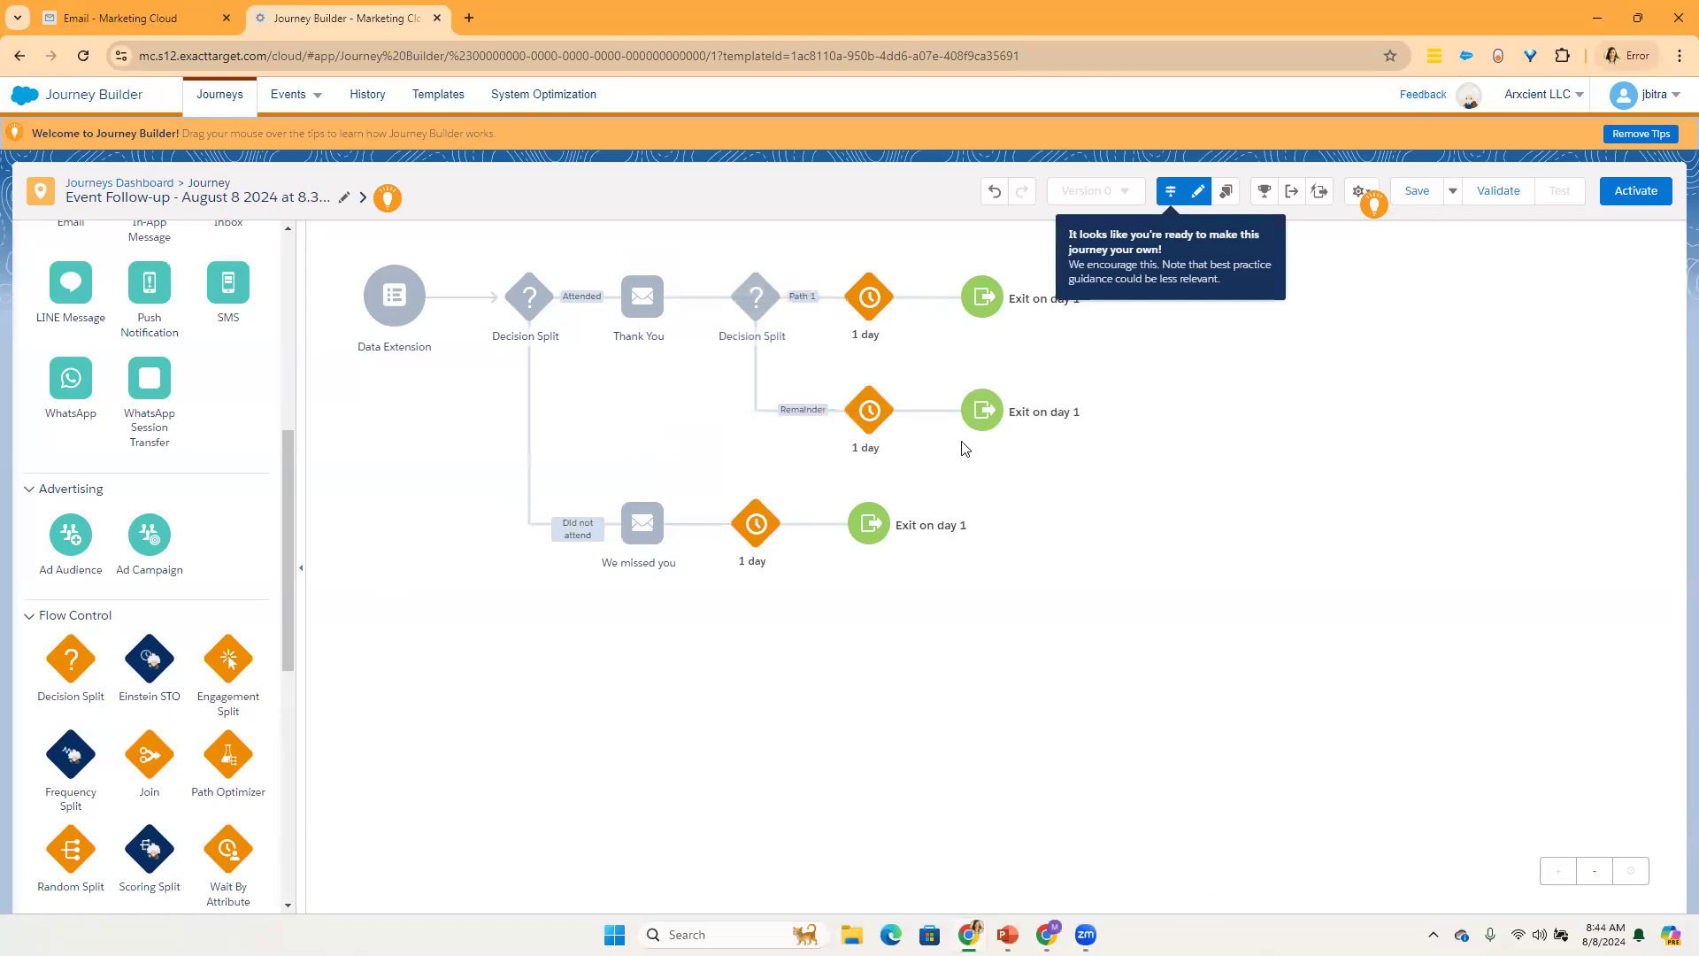
left_click(1014, 191)
left_click(1022, 191)
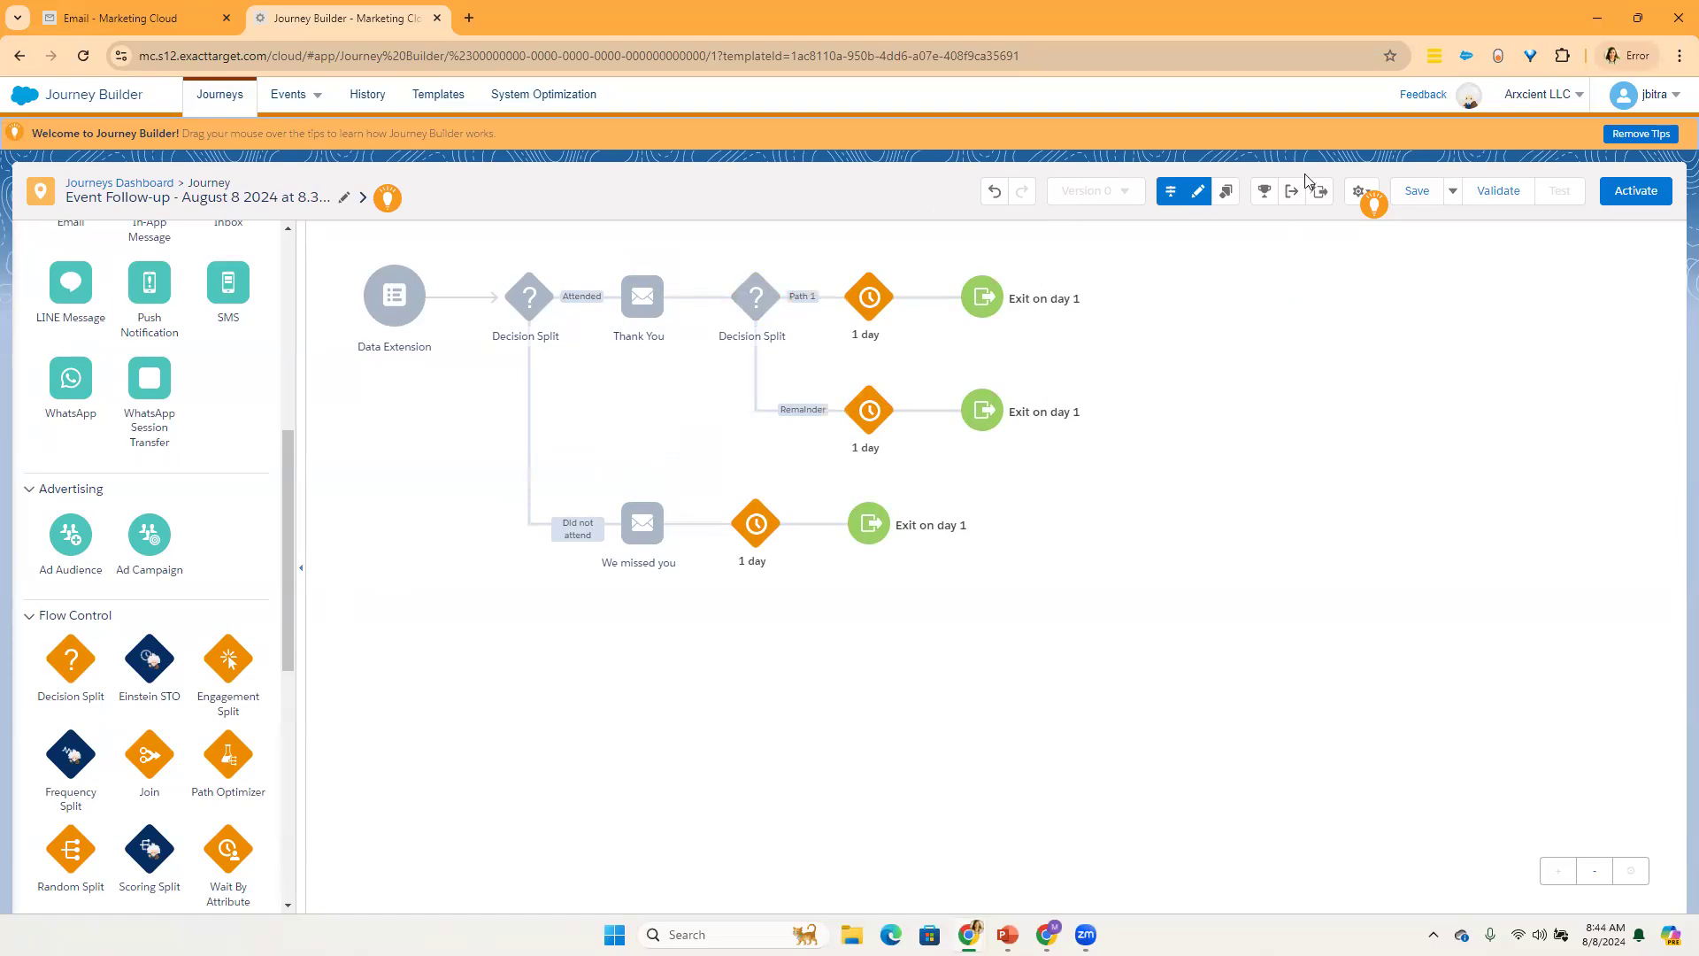
Step: Copy the Decision Split after the Thank You email together with the 1 day waits on its Path 1 and Remainder branches
left_click(1198, 191)
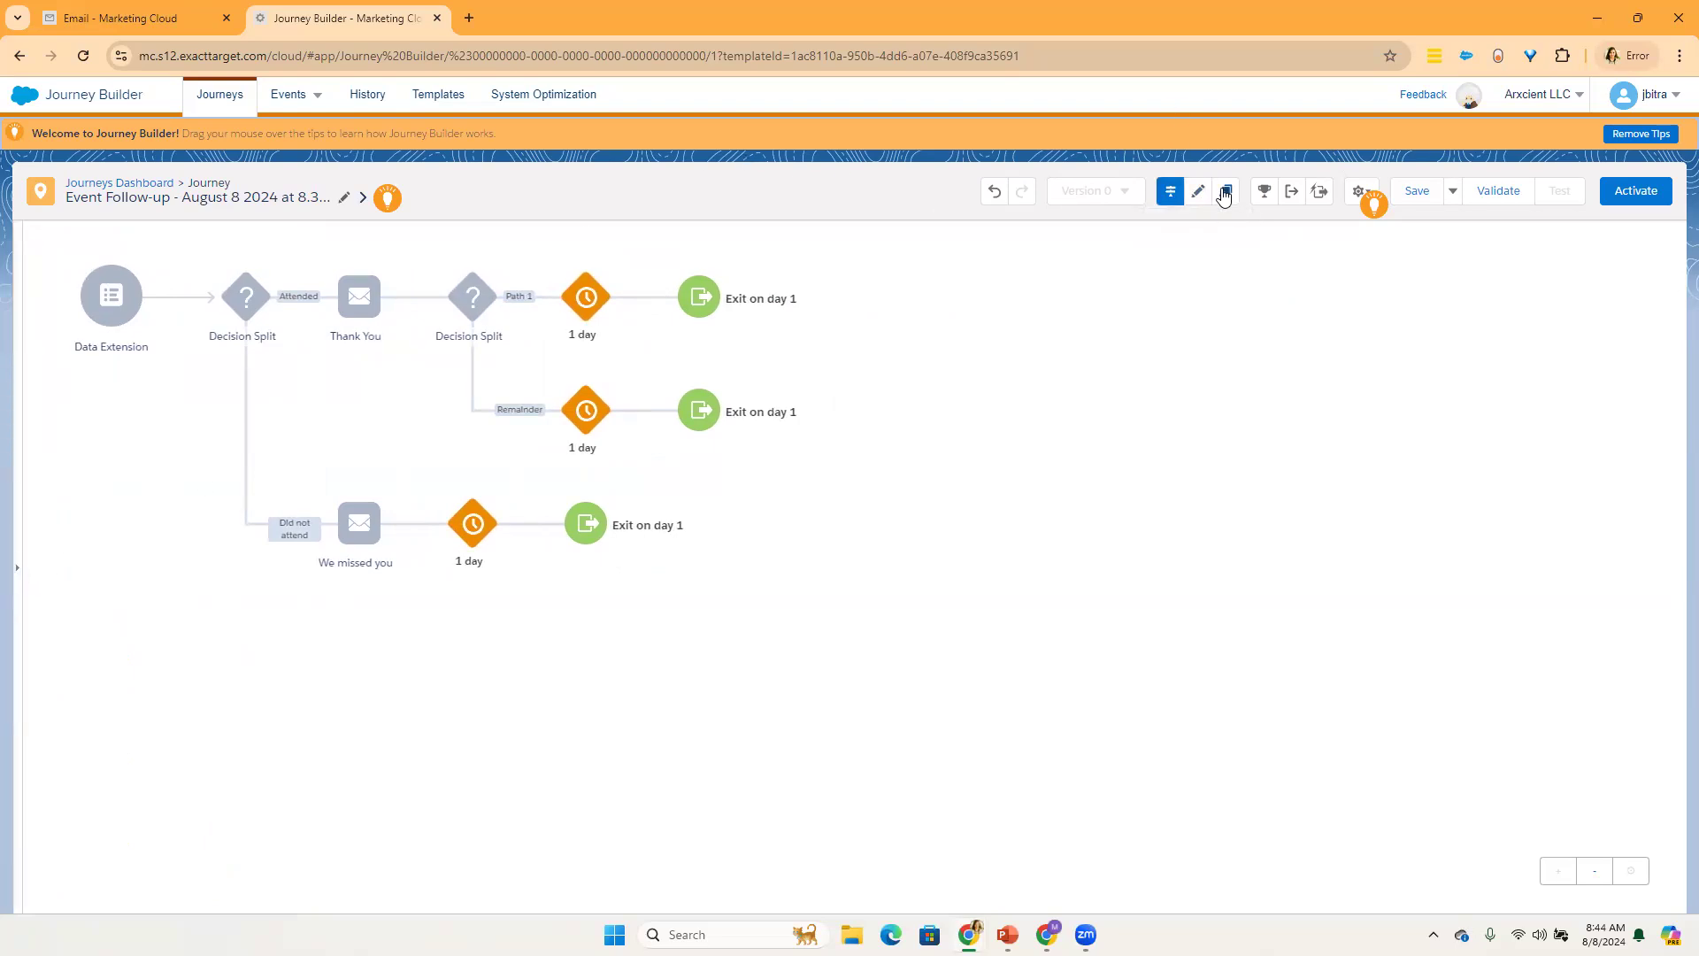
left_click(1224, 193)
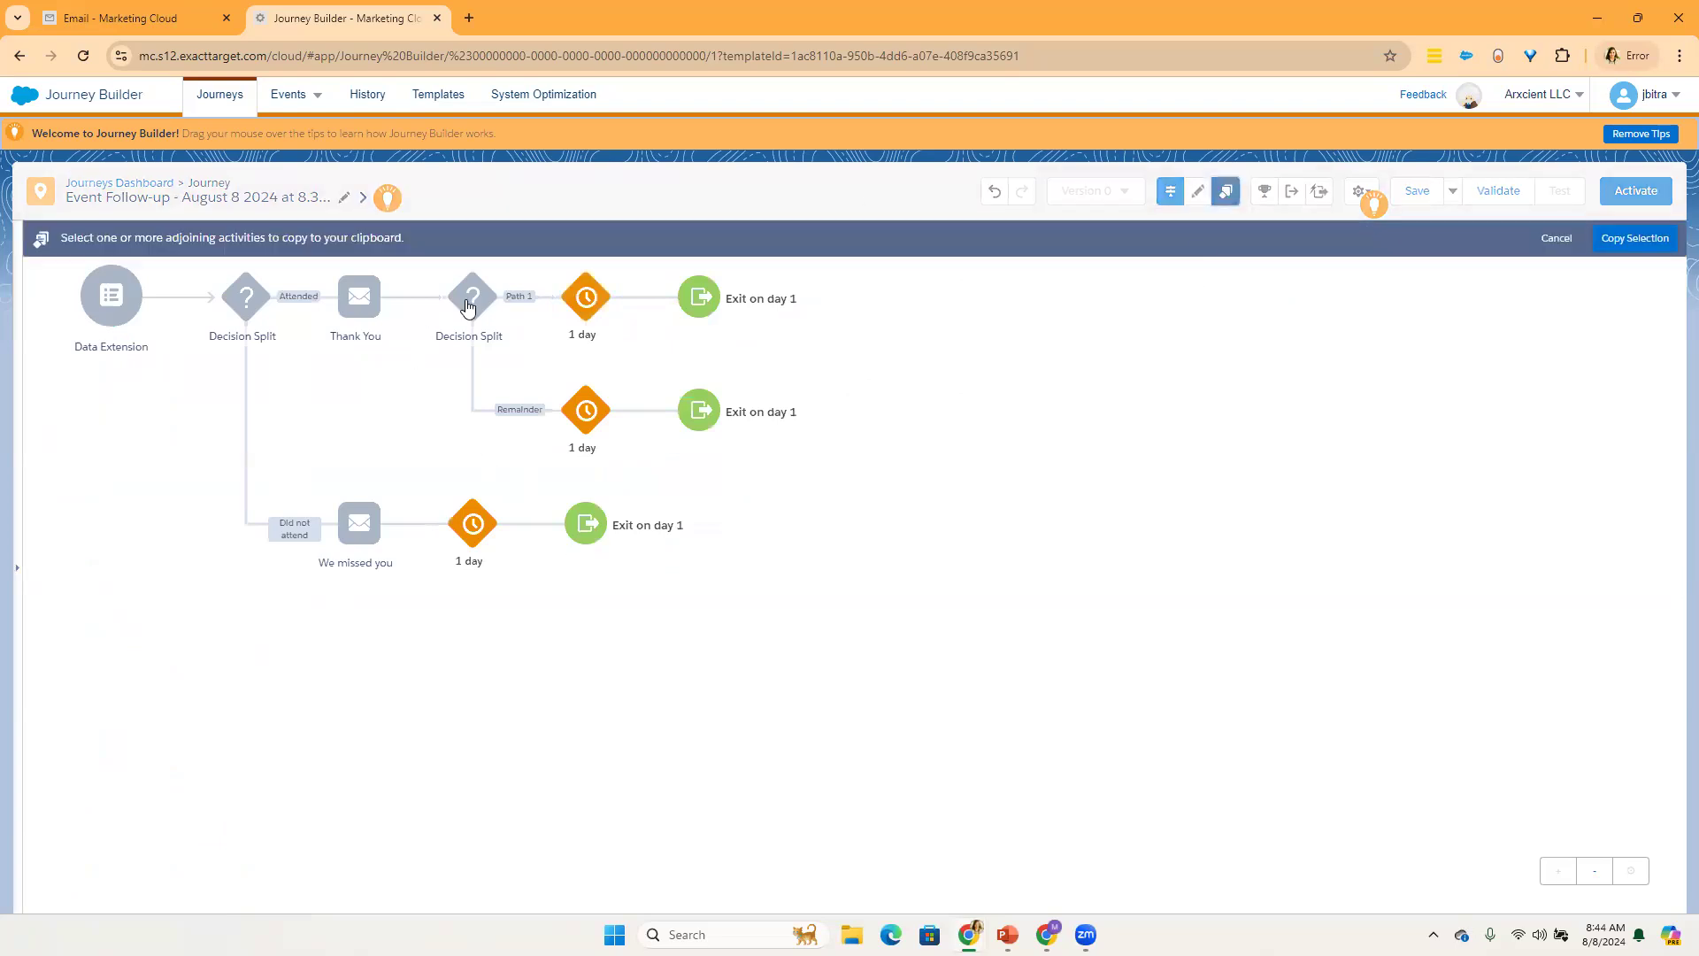
left_click(469, 302)
left_click(586, 299)
left_click(582, 411)
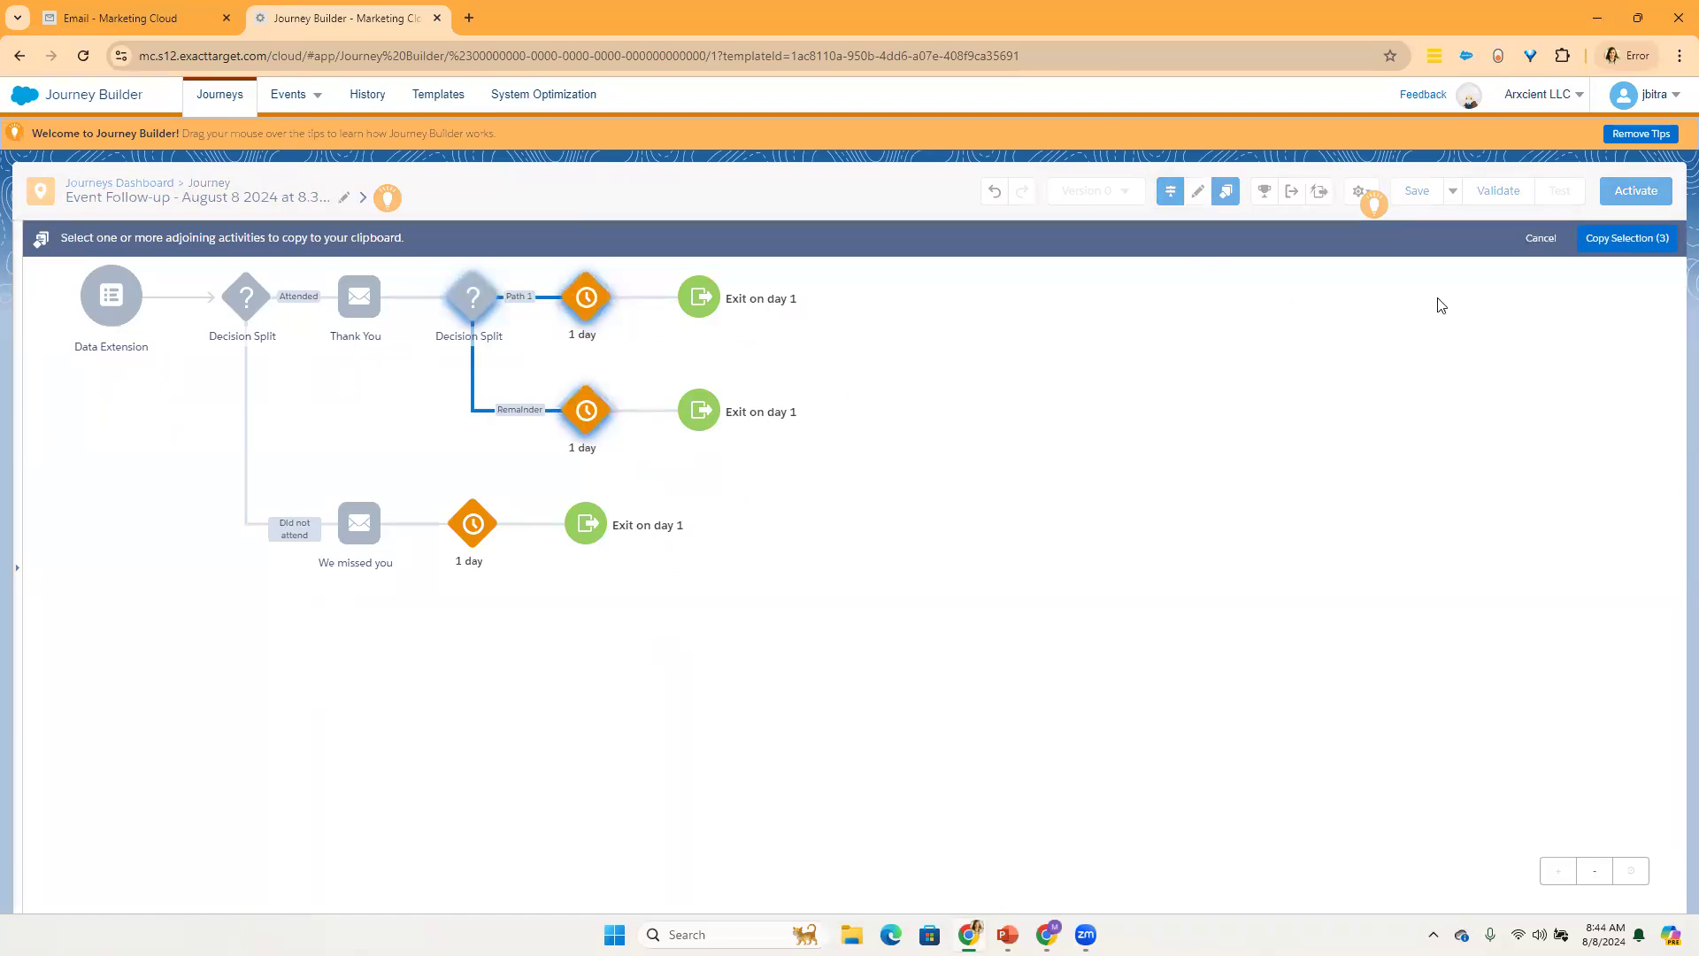
left_click(1607, 242)
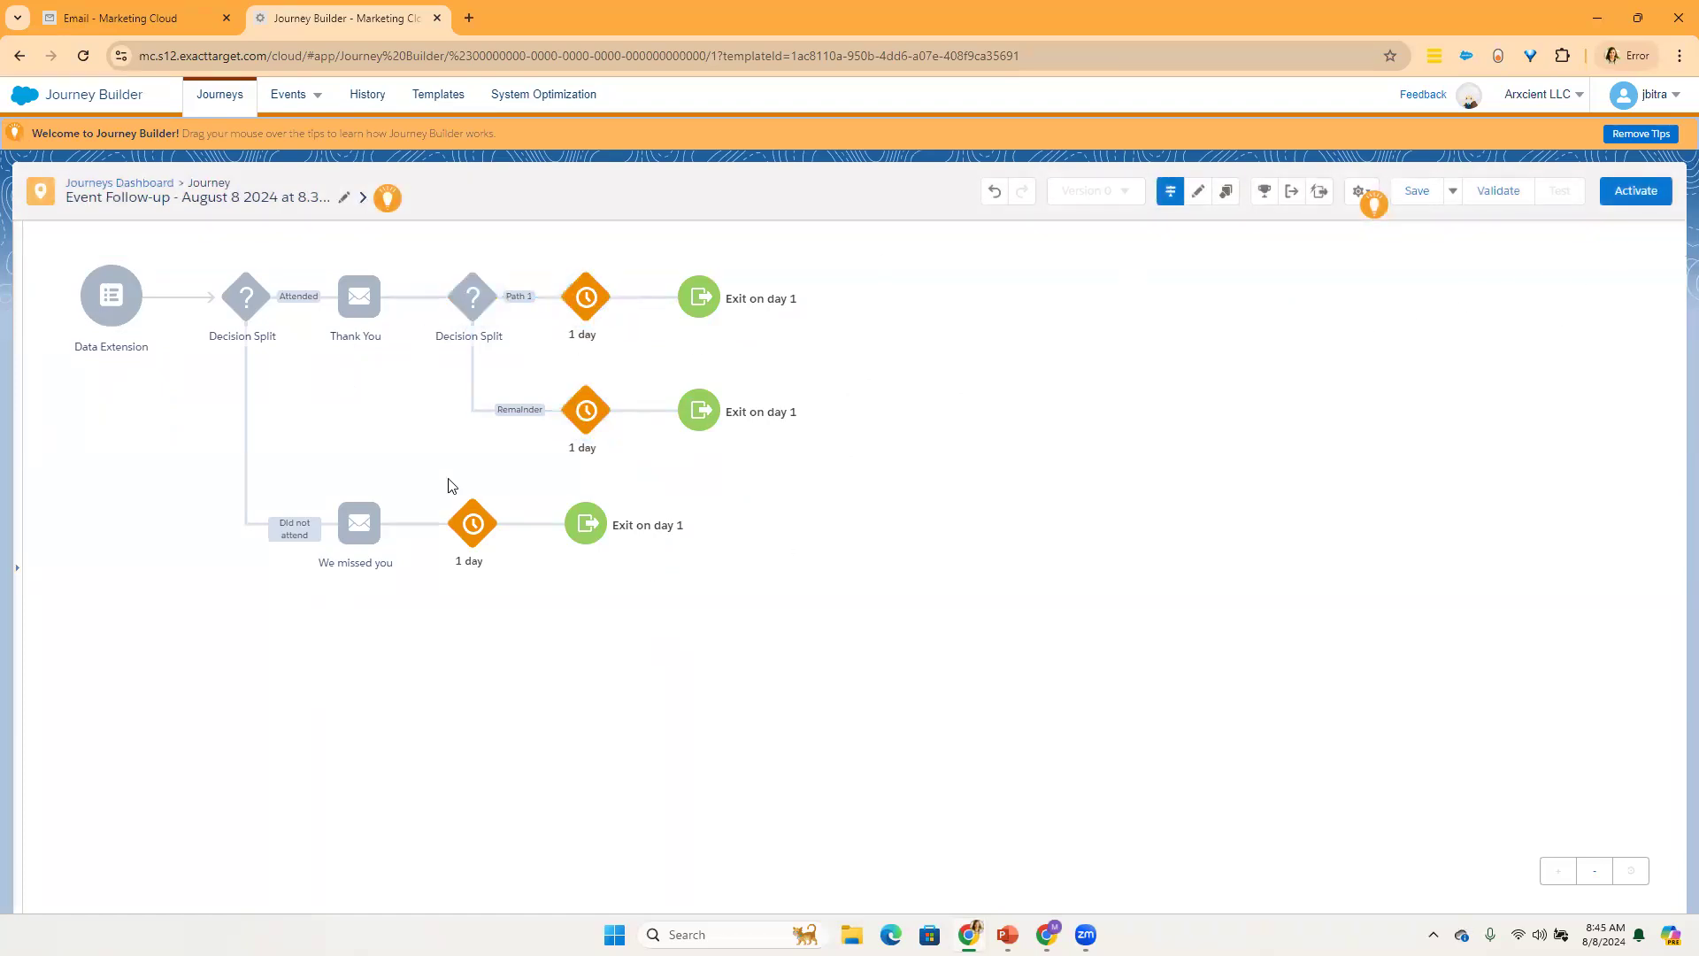
Step: Place the copied Decision Split and waits after the 1 day wait on the Did not attend branch
left_click(1195, 195)
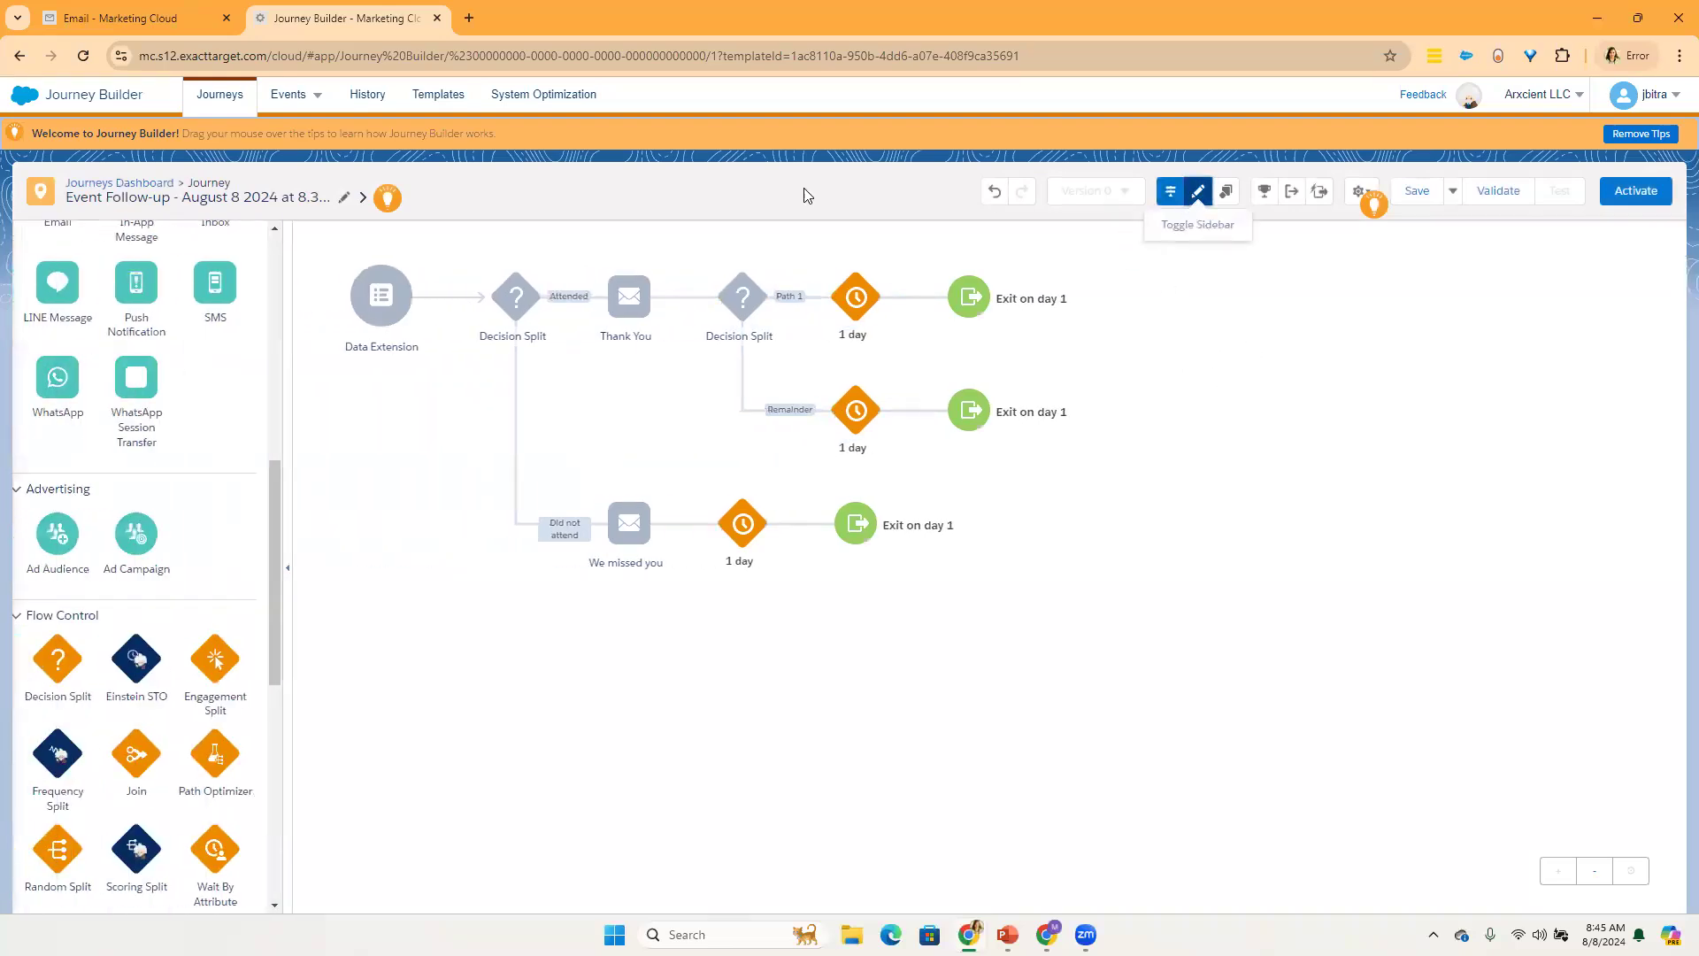
left_click_drag(285, 487, 285, 202)
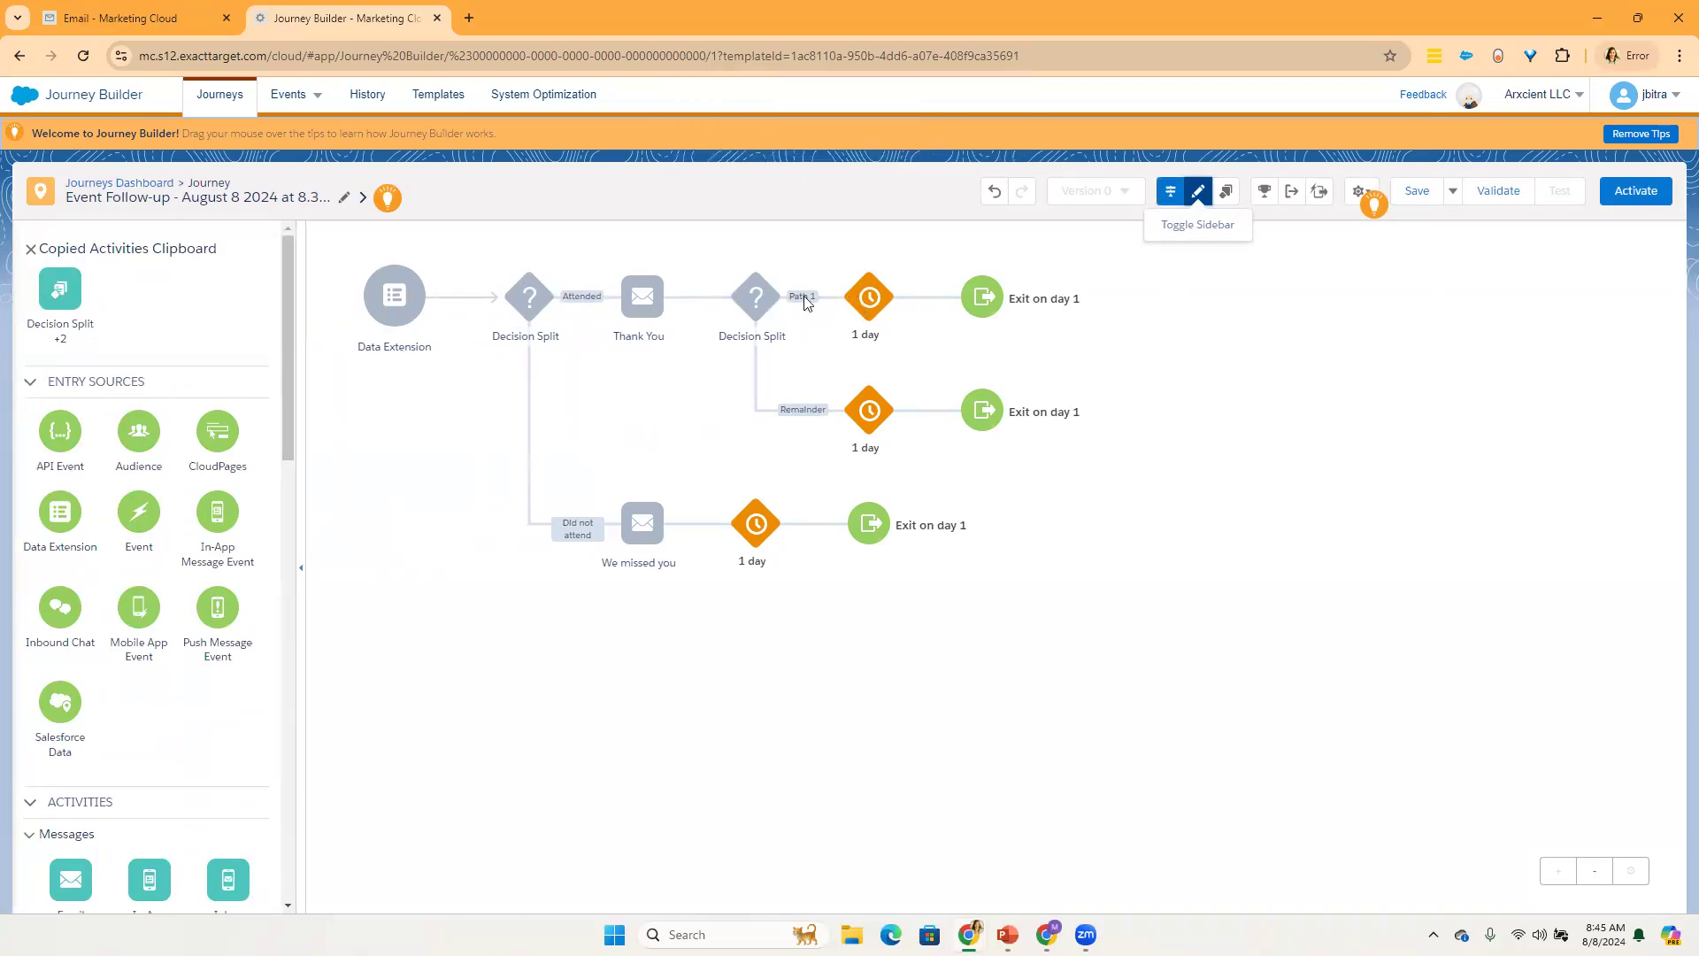
left_click_drag(60, 292, 830, 533)
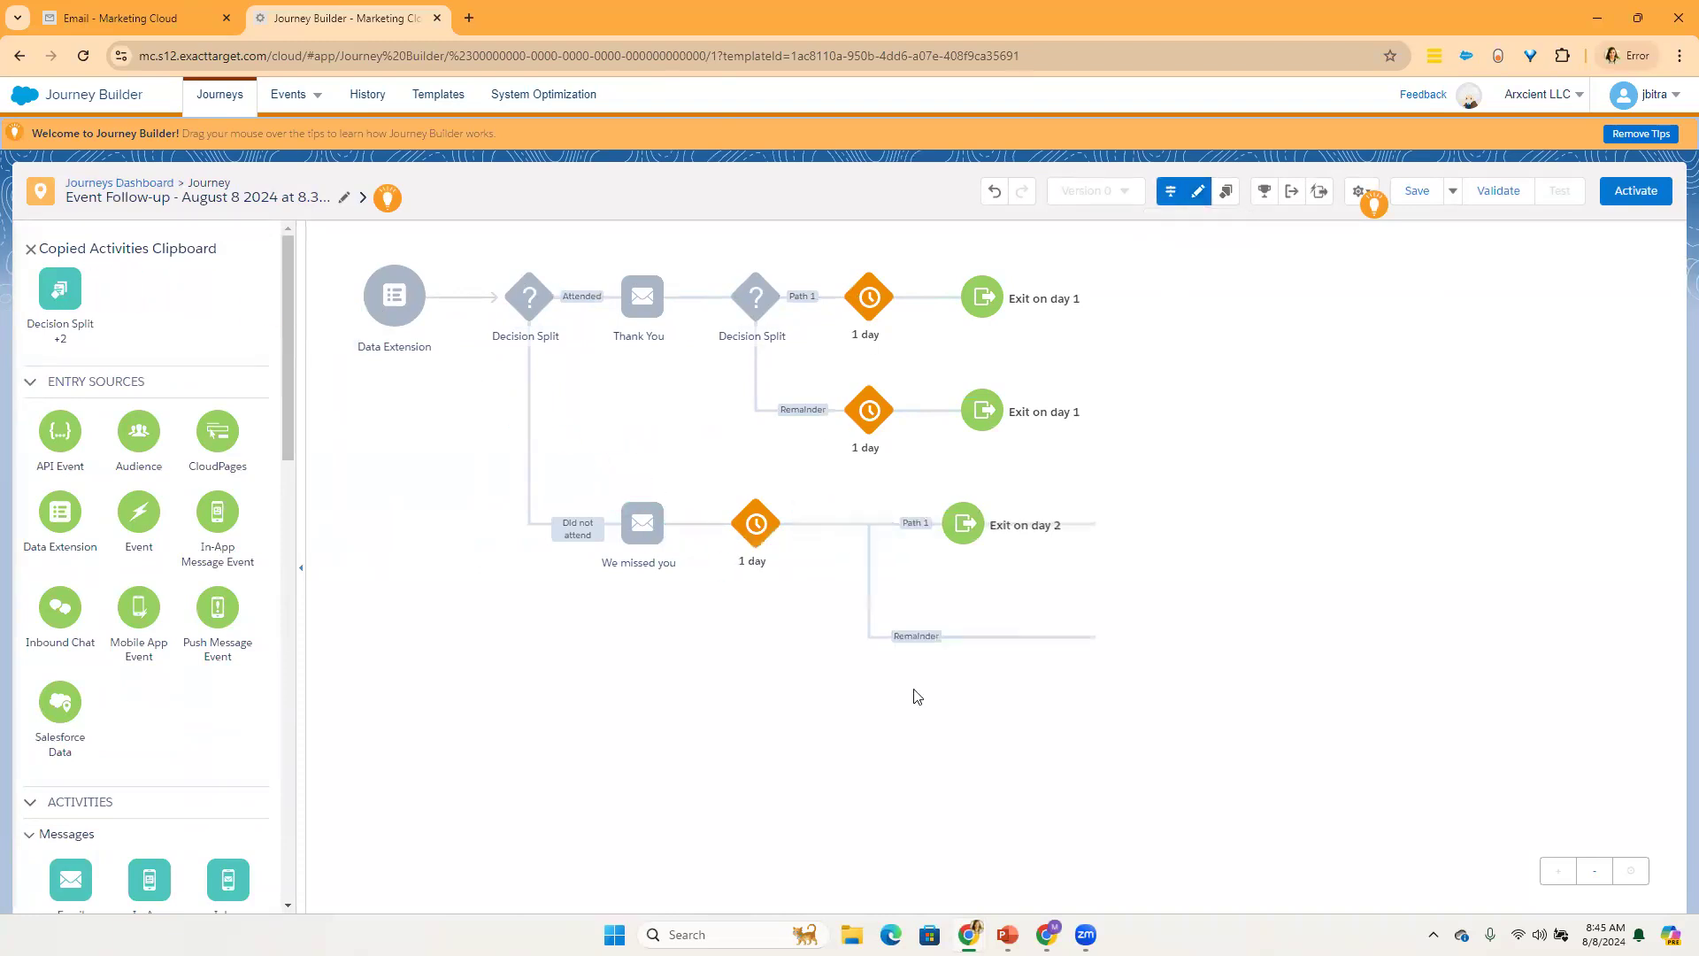
Step: Try placing the copied activities after the wait on the new split's Remainder path, and undo that placement
left_click_drag(60, 292, 1060, 650)
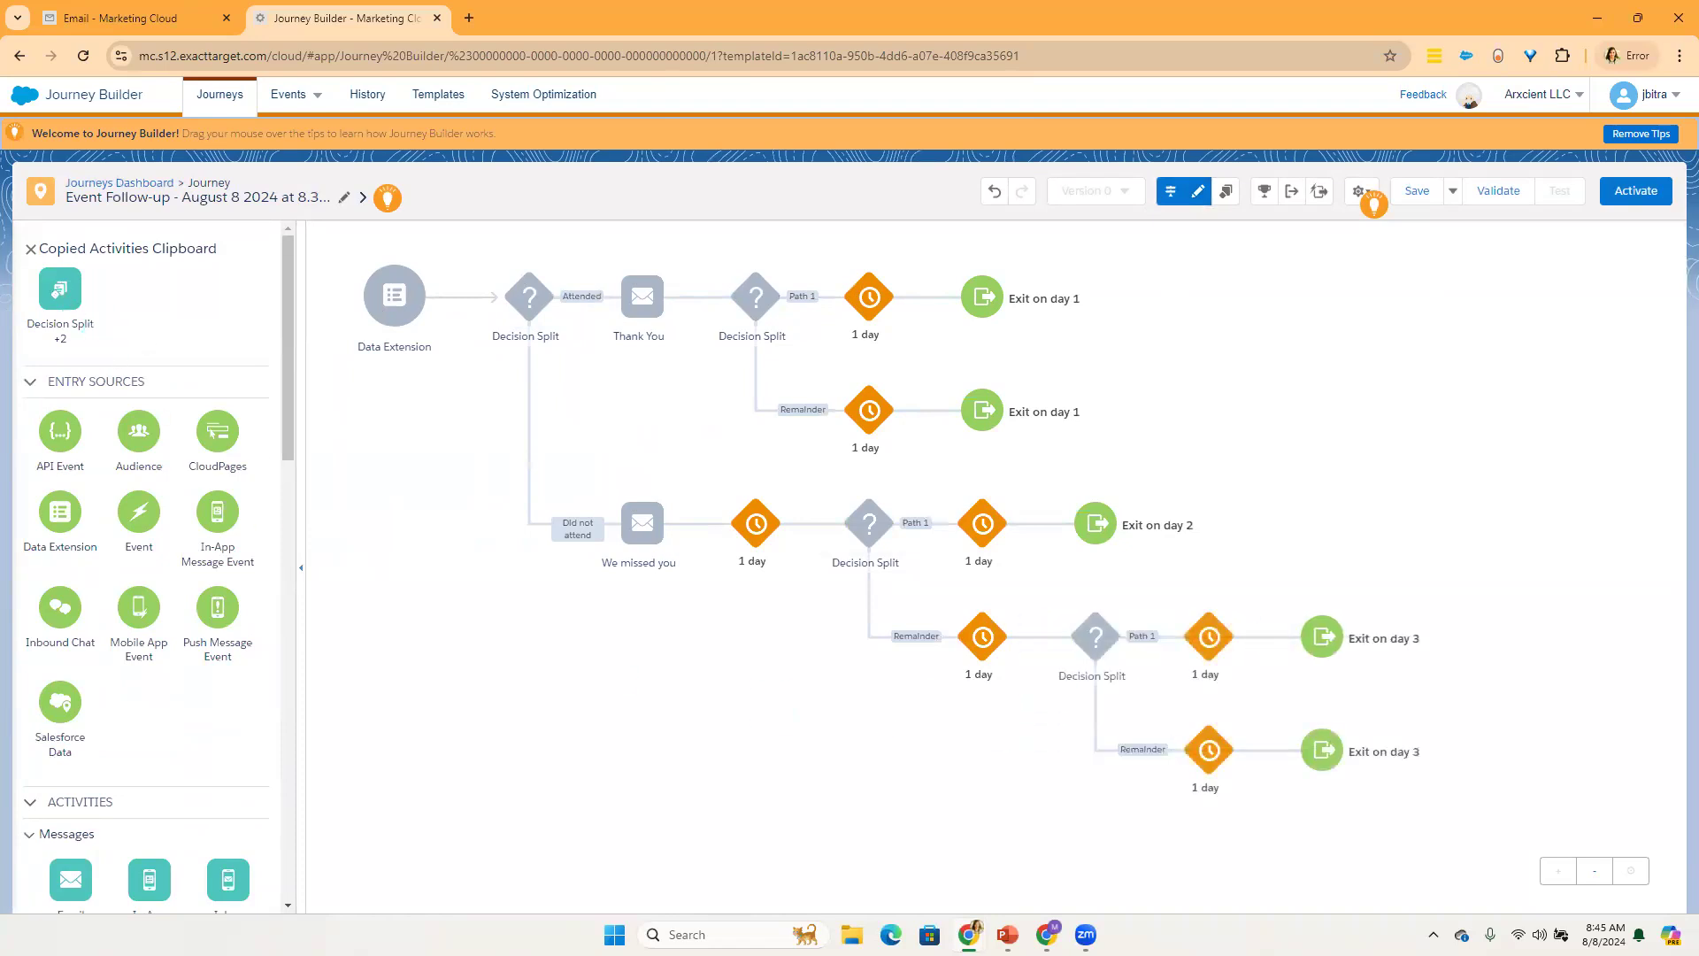
left_click(996, 196)
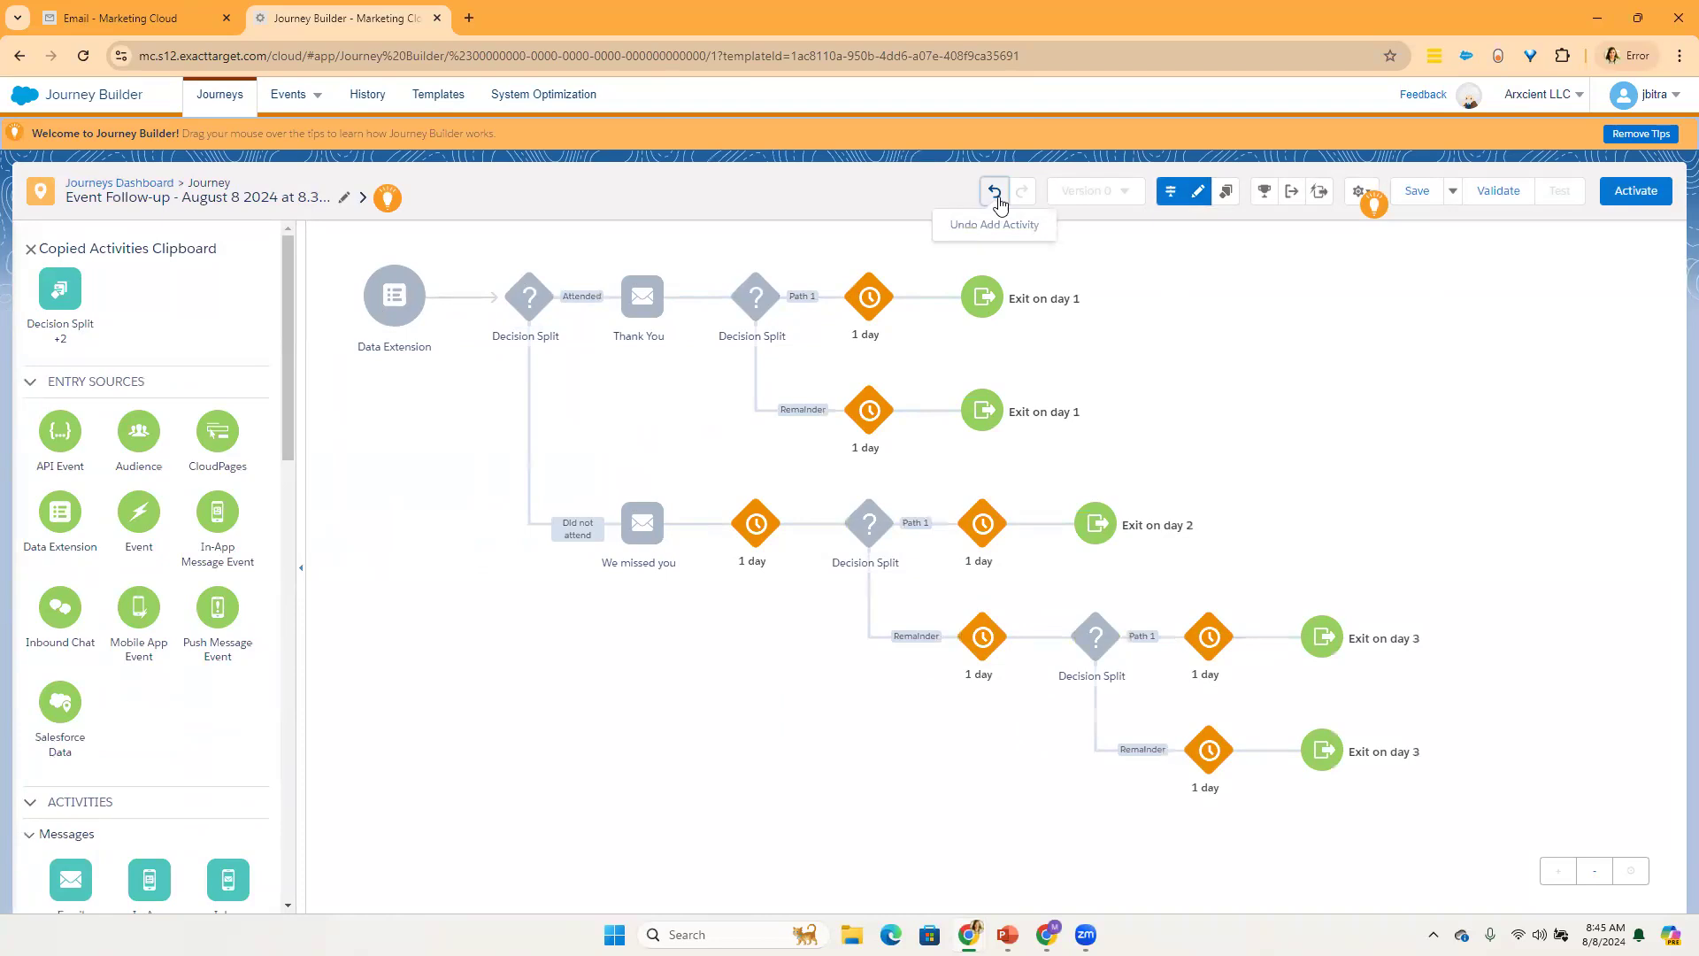
Step: Open the journey's Goal Summary, examine its filter and definition options, and close it
left_click(1260, 196)
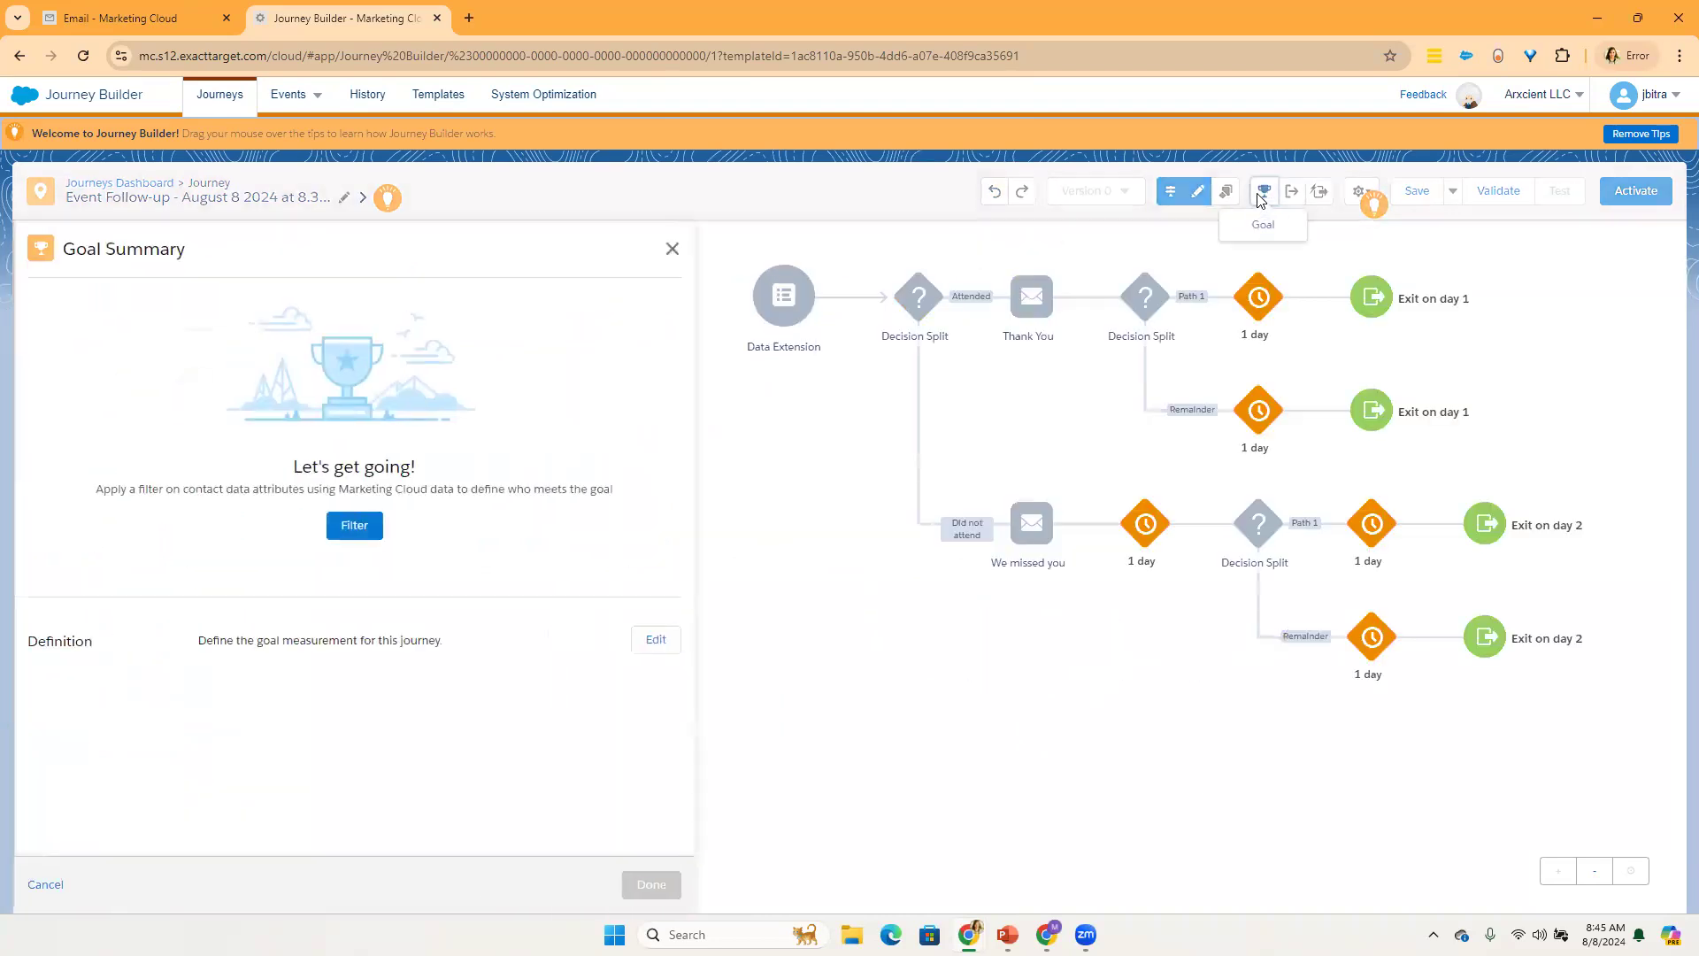
left_click(674, 250)
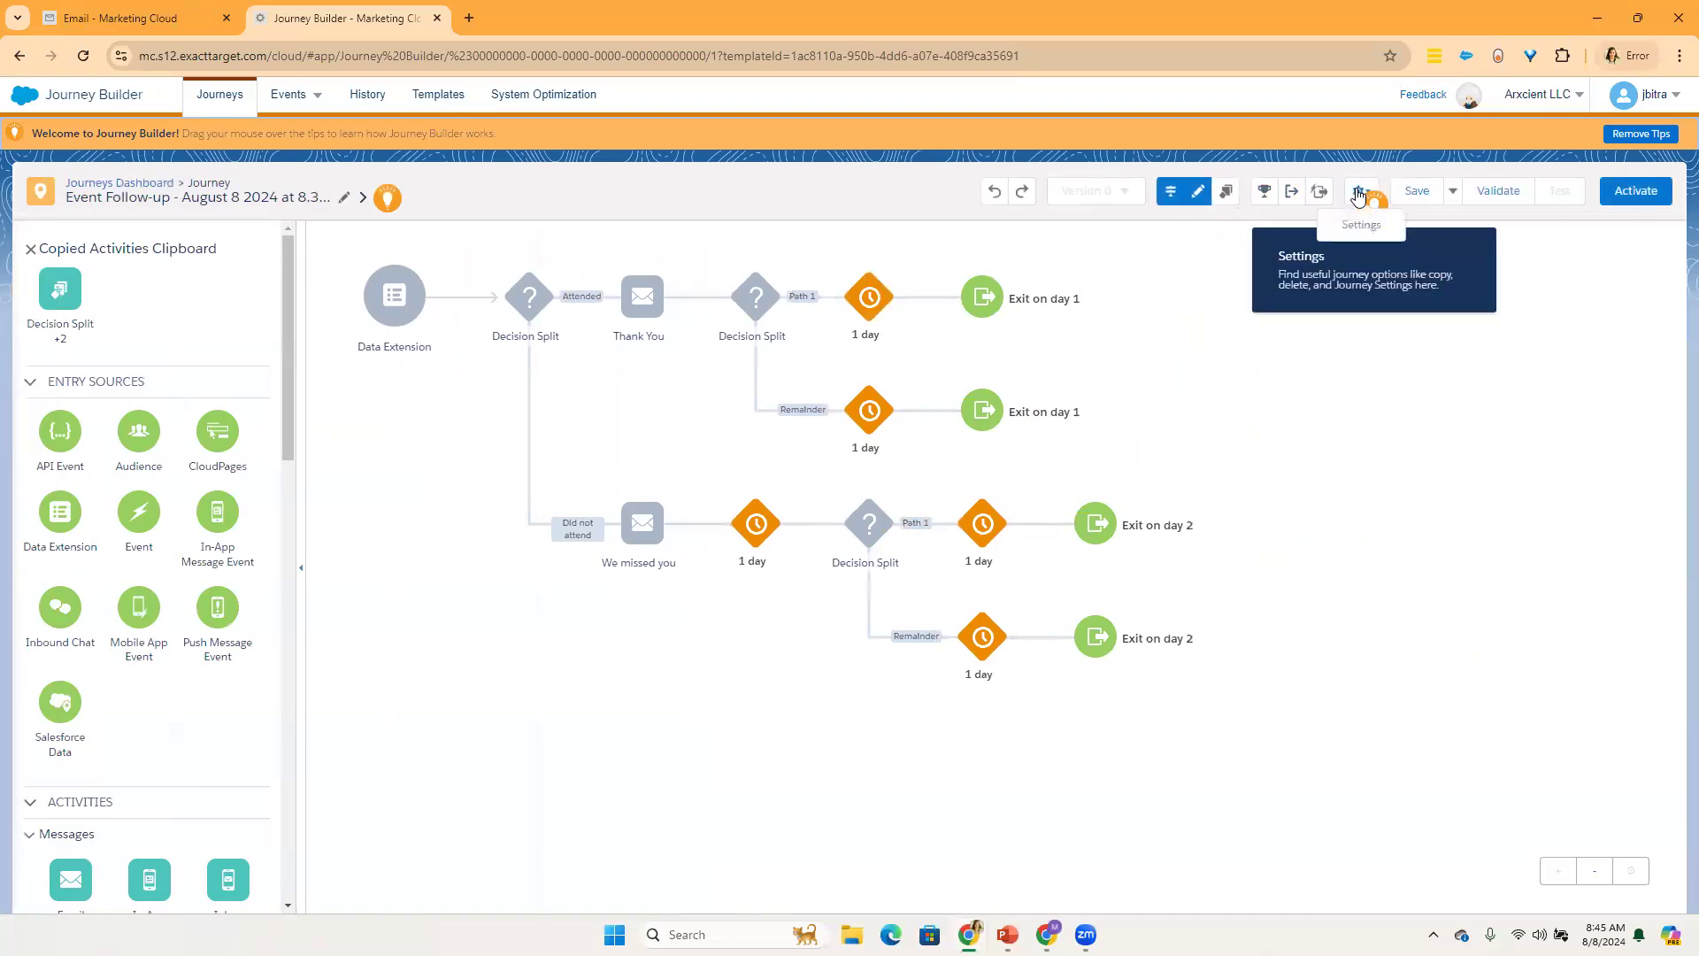
Step: Open the journey settings and set the contact re-entry mode to Re-entry only after exiting
left_click(1359, 192)
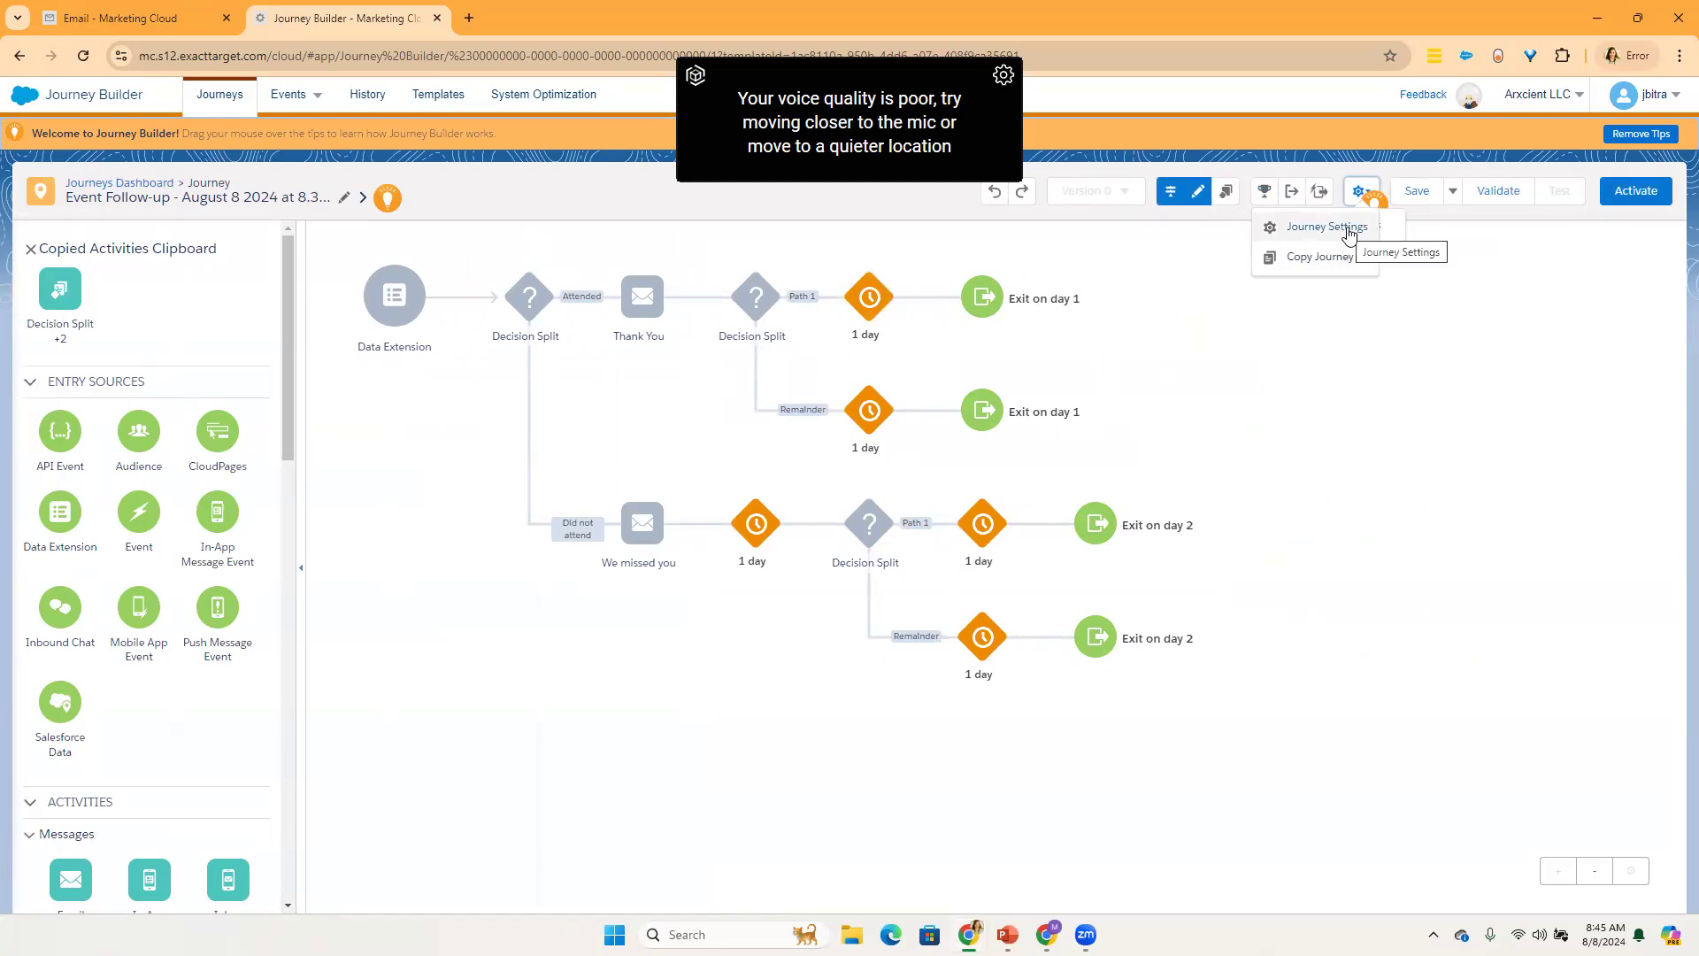
left_click(1348, 234)
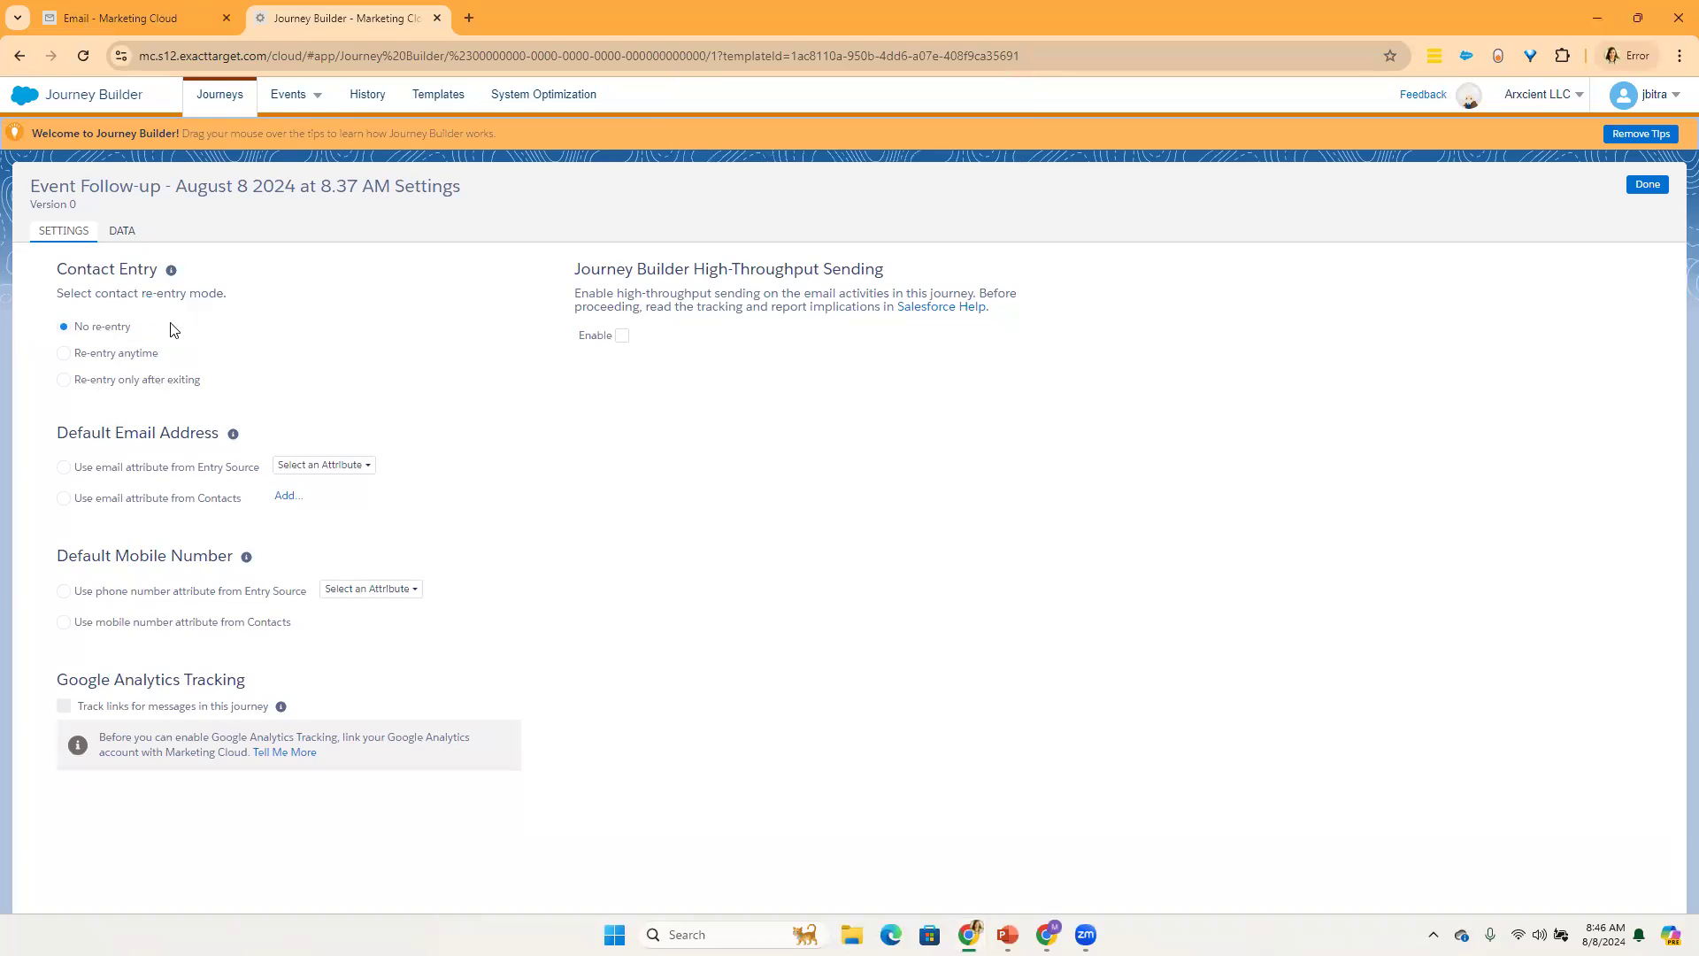
left_click(140, 356)
Step: Check the Entry Source attribute choices for the default email address, and set it to use the email attribute from Contacts
left_click(194, 476)
left_click(301, 468)
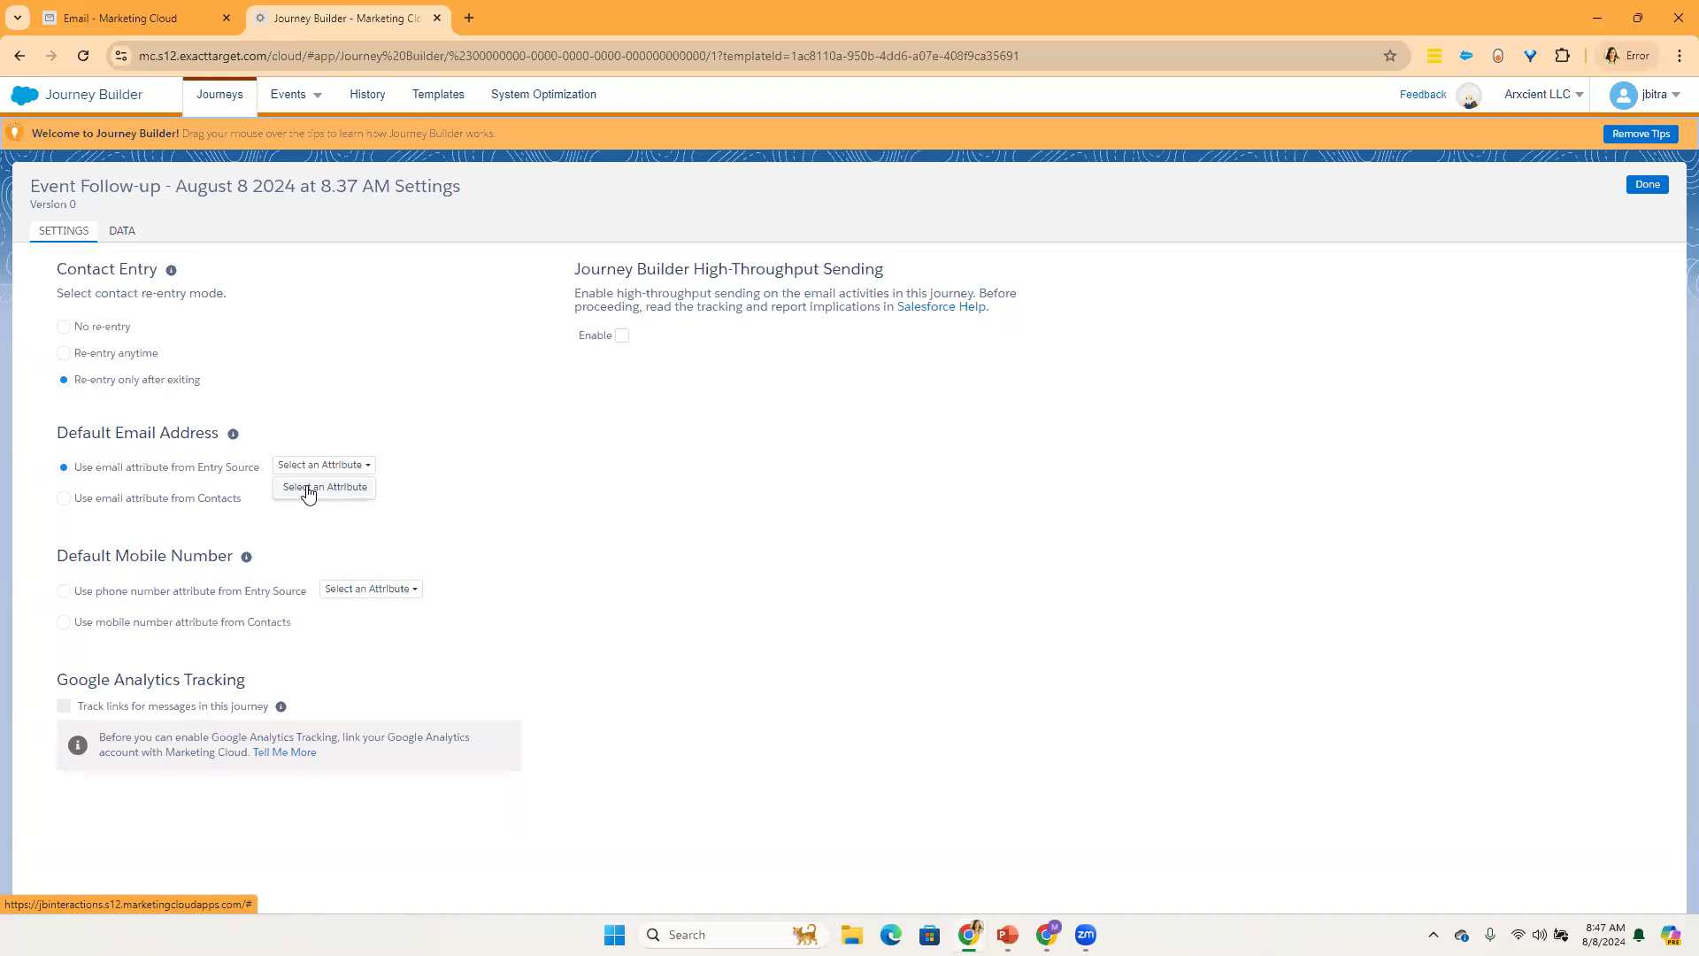
left_click(308, 491)
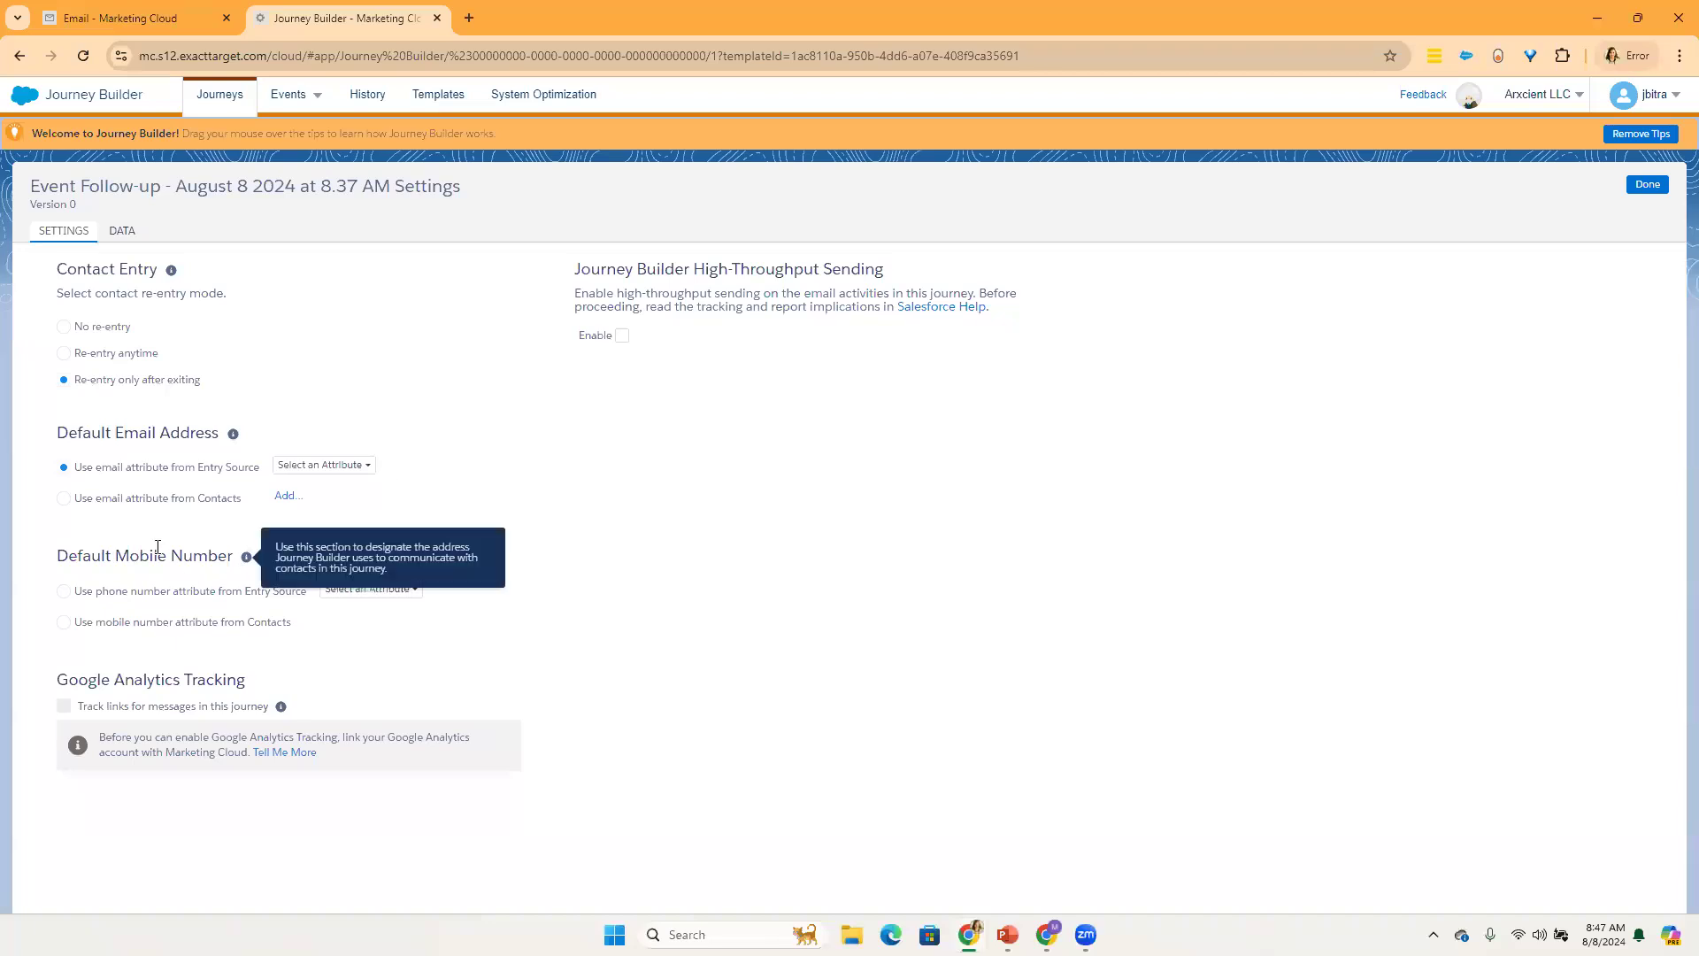
left_click(119, 511)
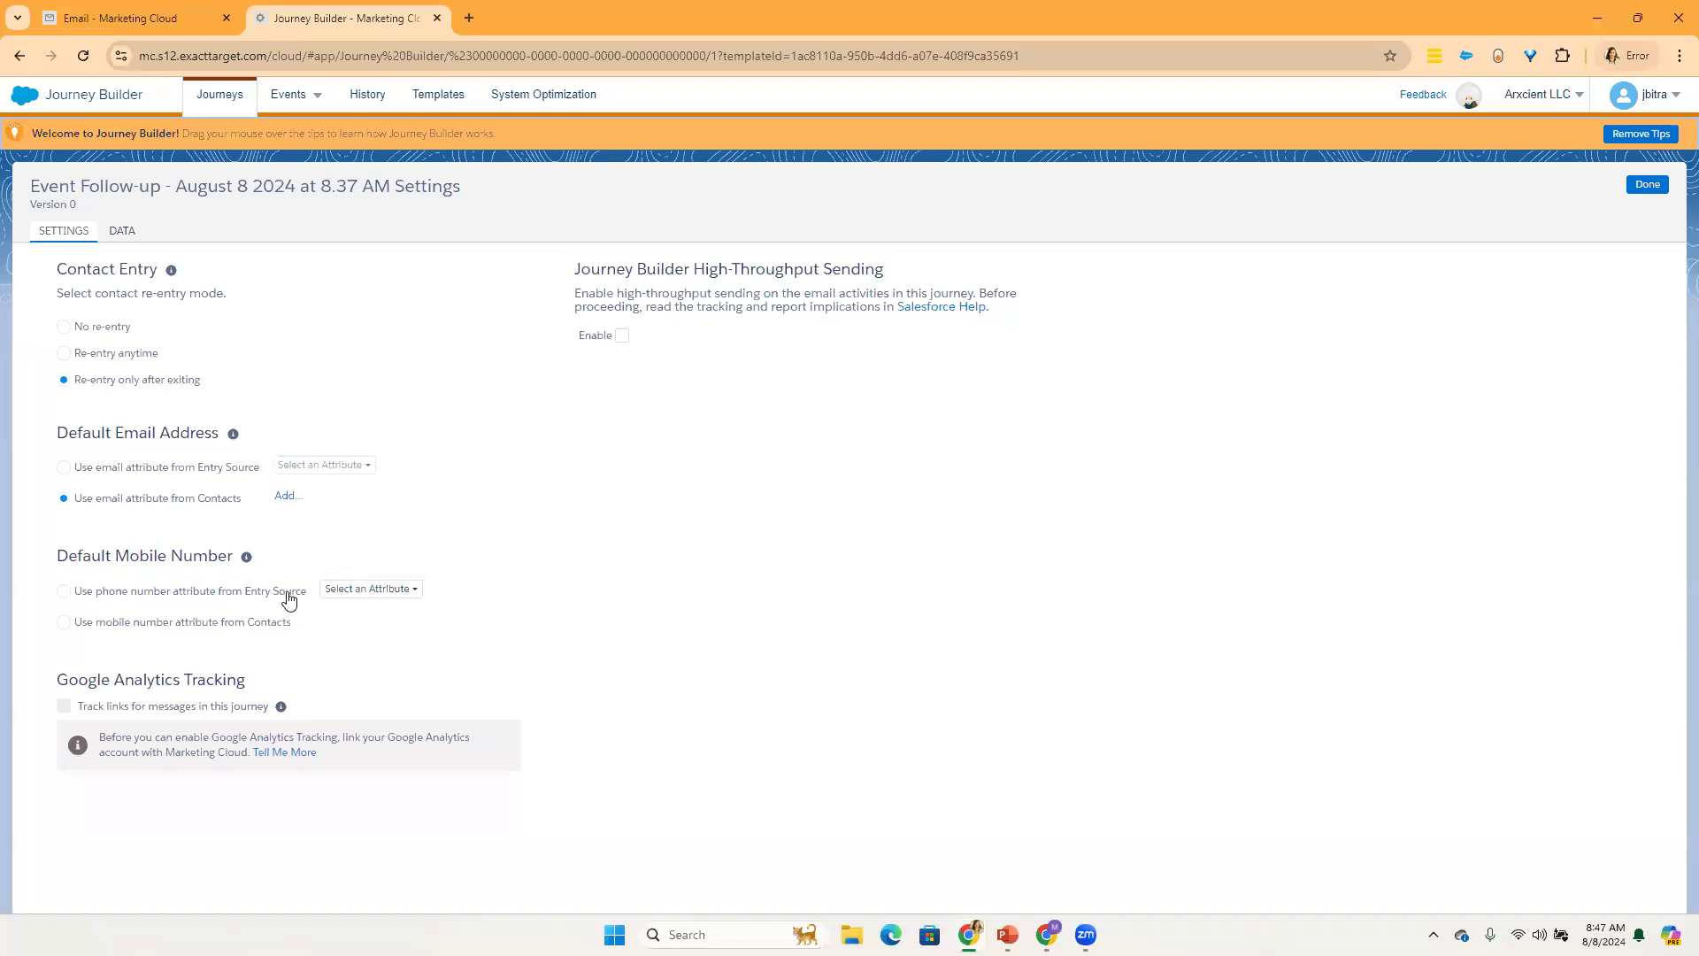
Step: Set the default mobile number to use the phone number attribute from Entry Source, and finish the journey settings
left_click(343, 591)
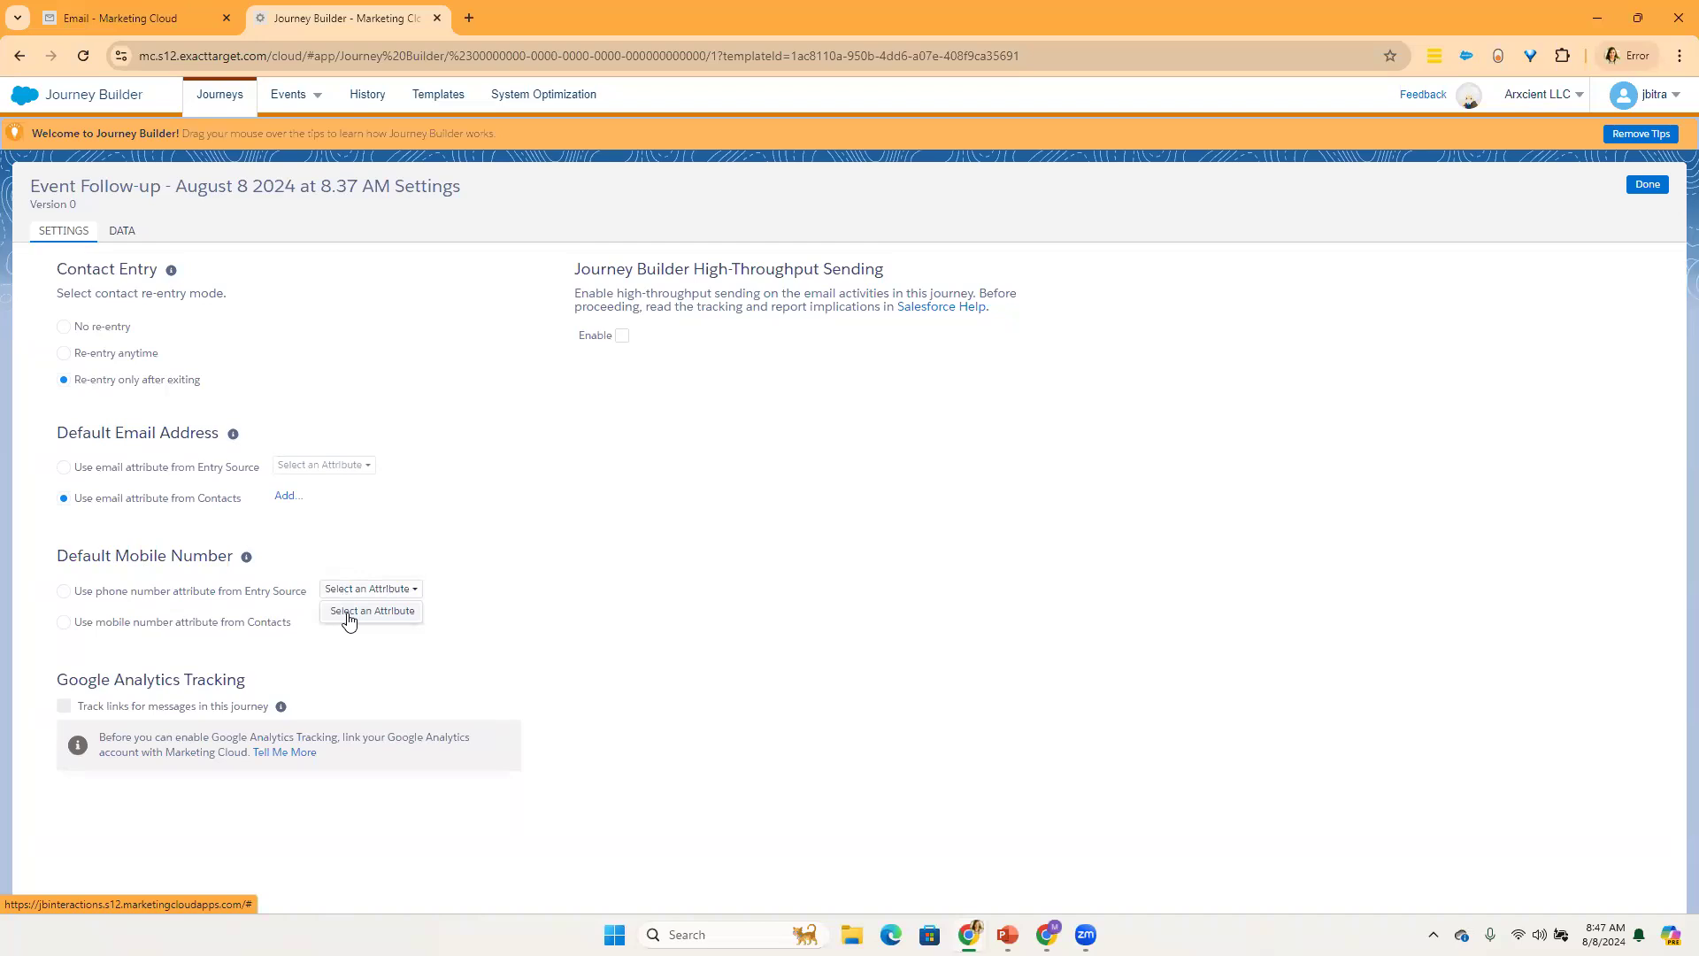
left_click(297, 601)
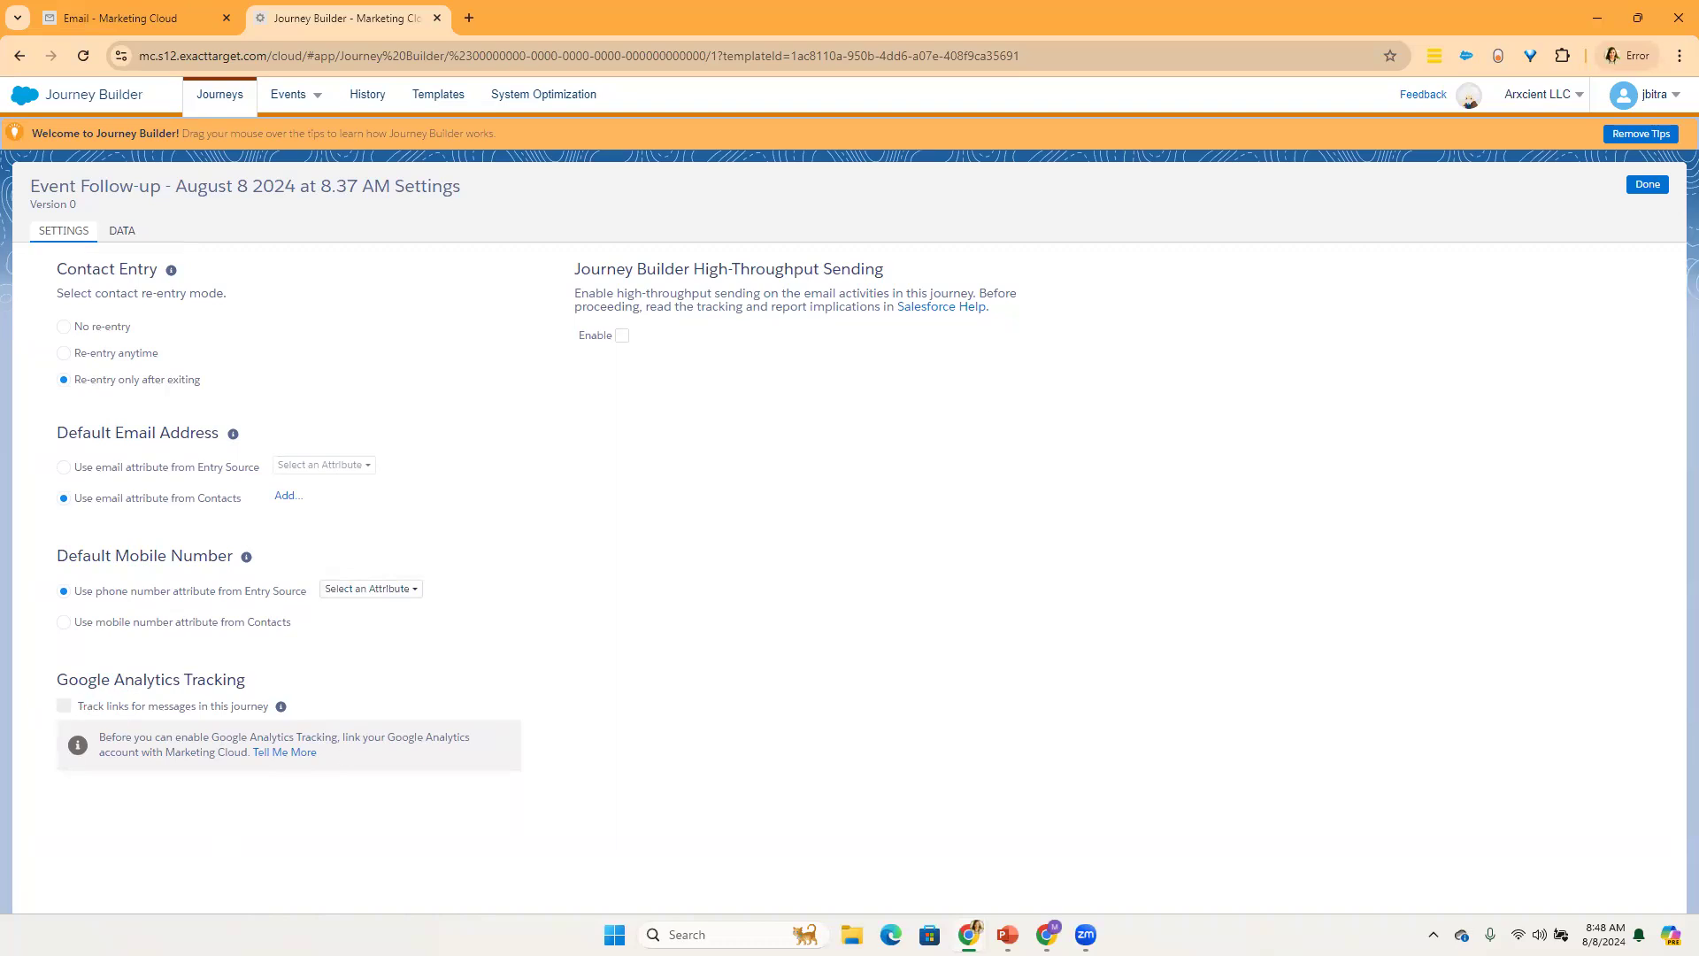
left_click(1638, 186)
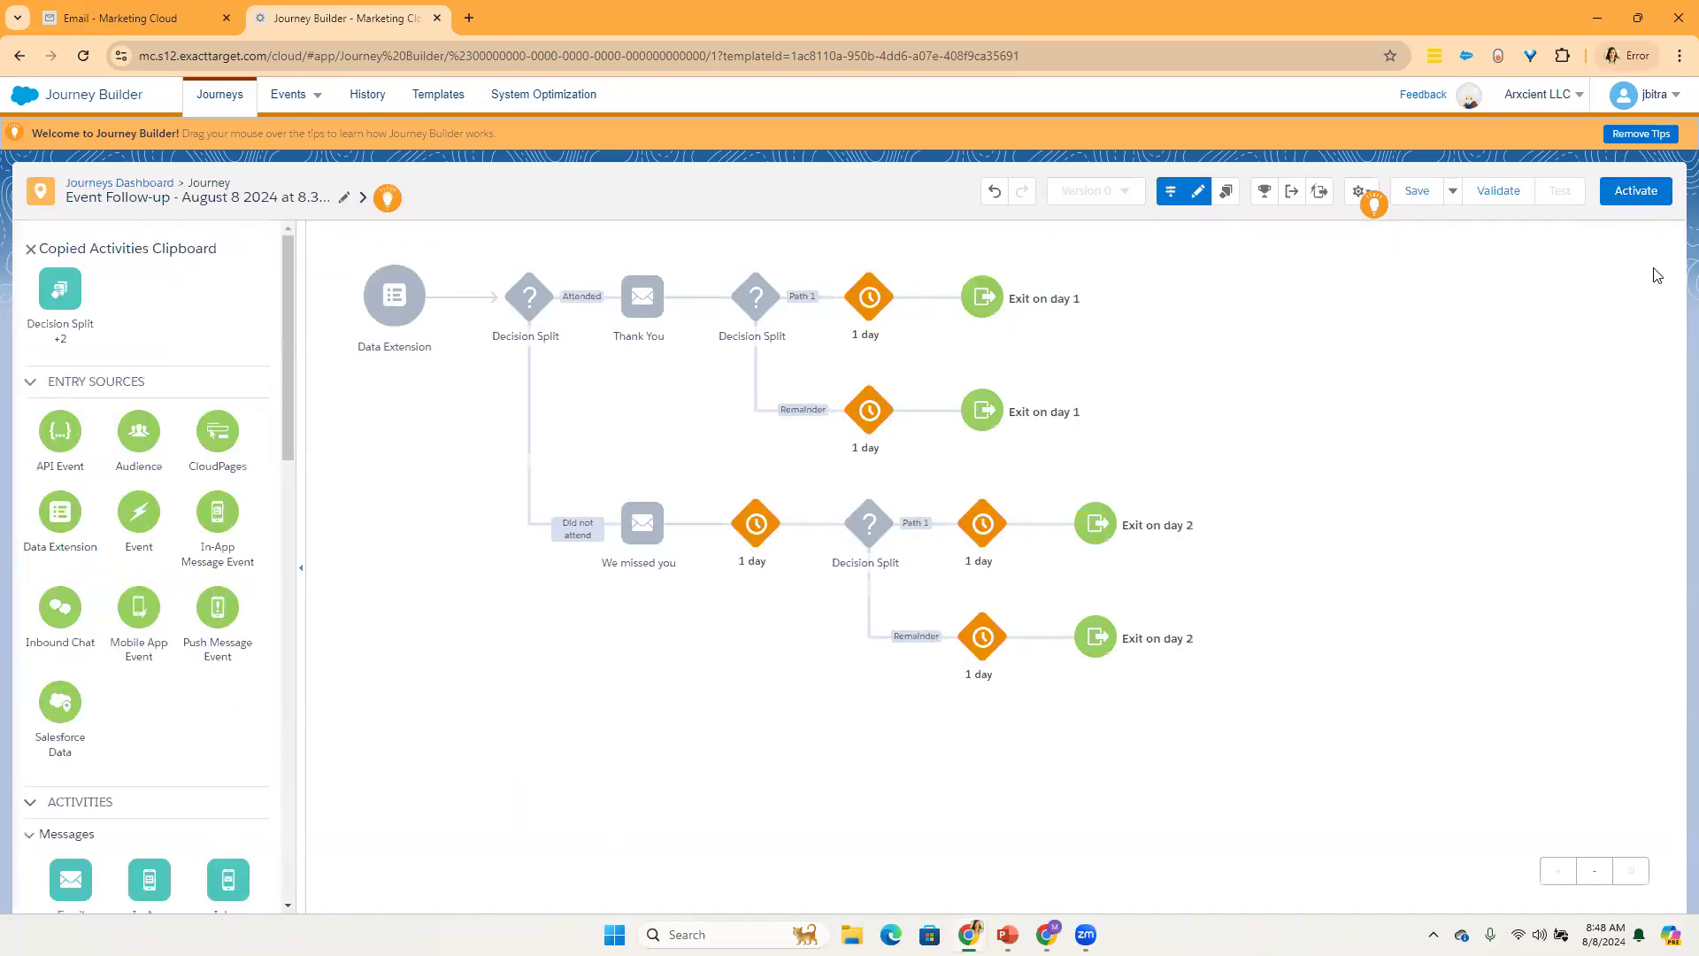
Step: Switch to the PowerPoint slide show and go from the Journey Canvas slide to the Journey Entry Sources slide
mouse_move(1010, 931)
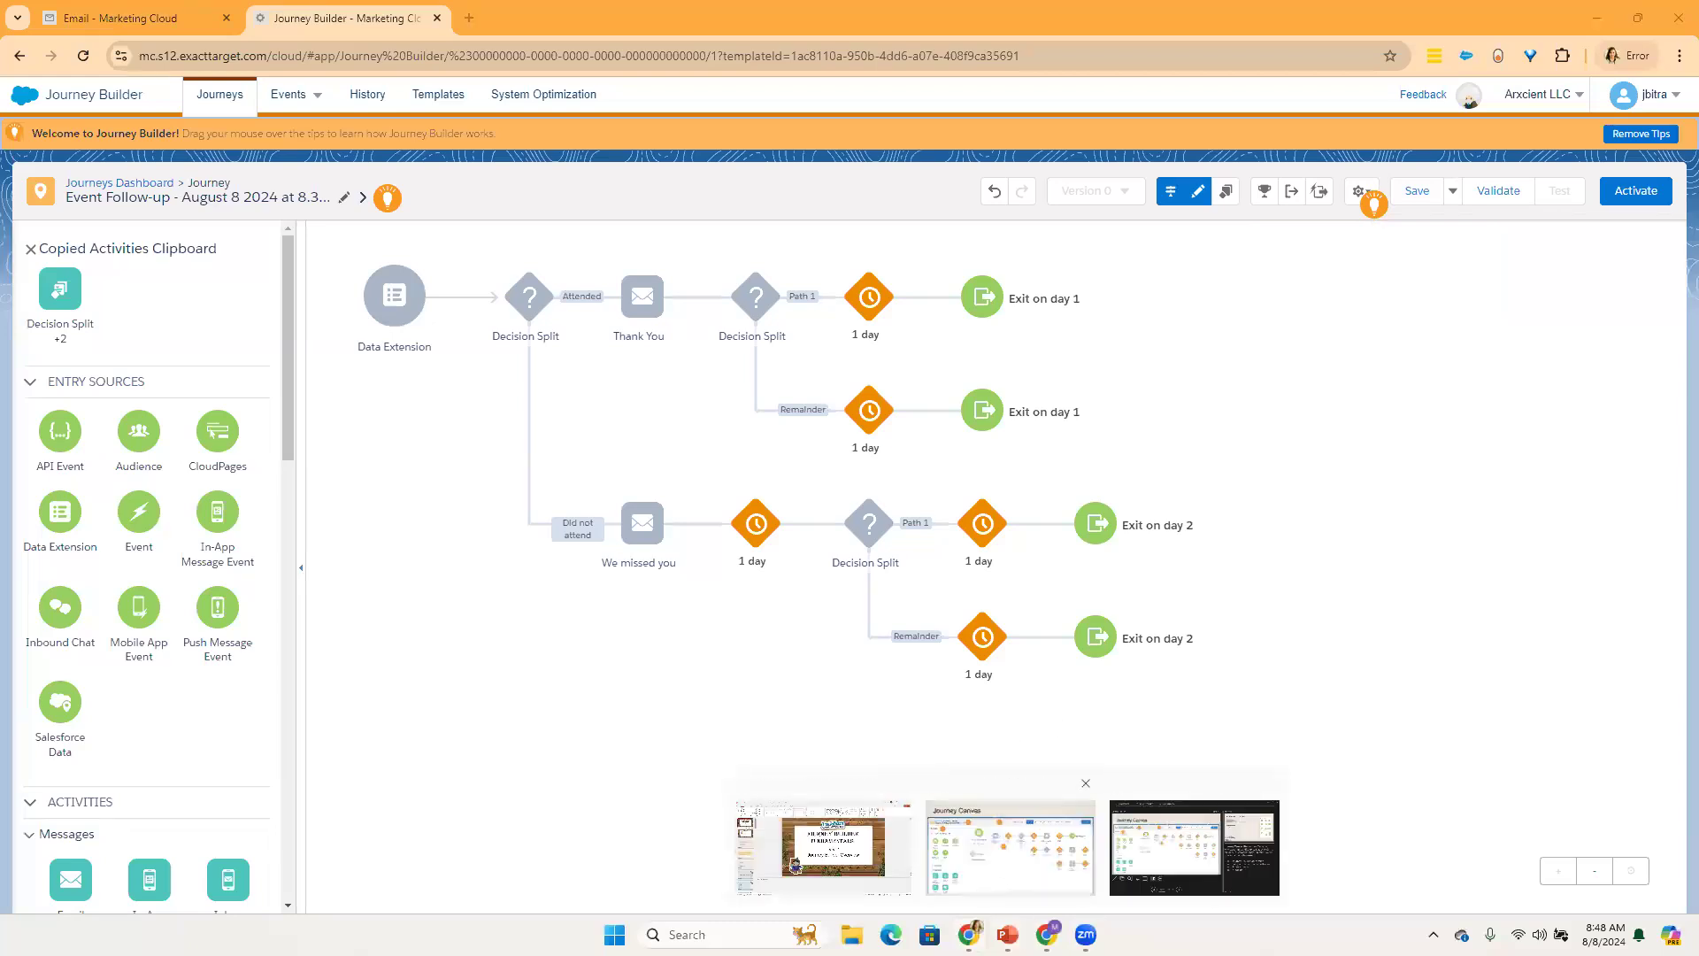
left_click(1009, 833)
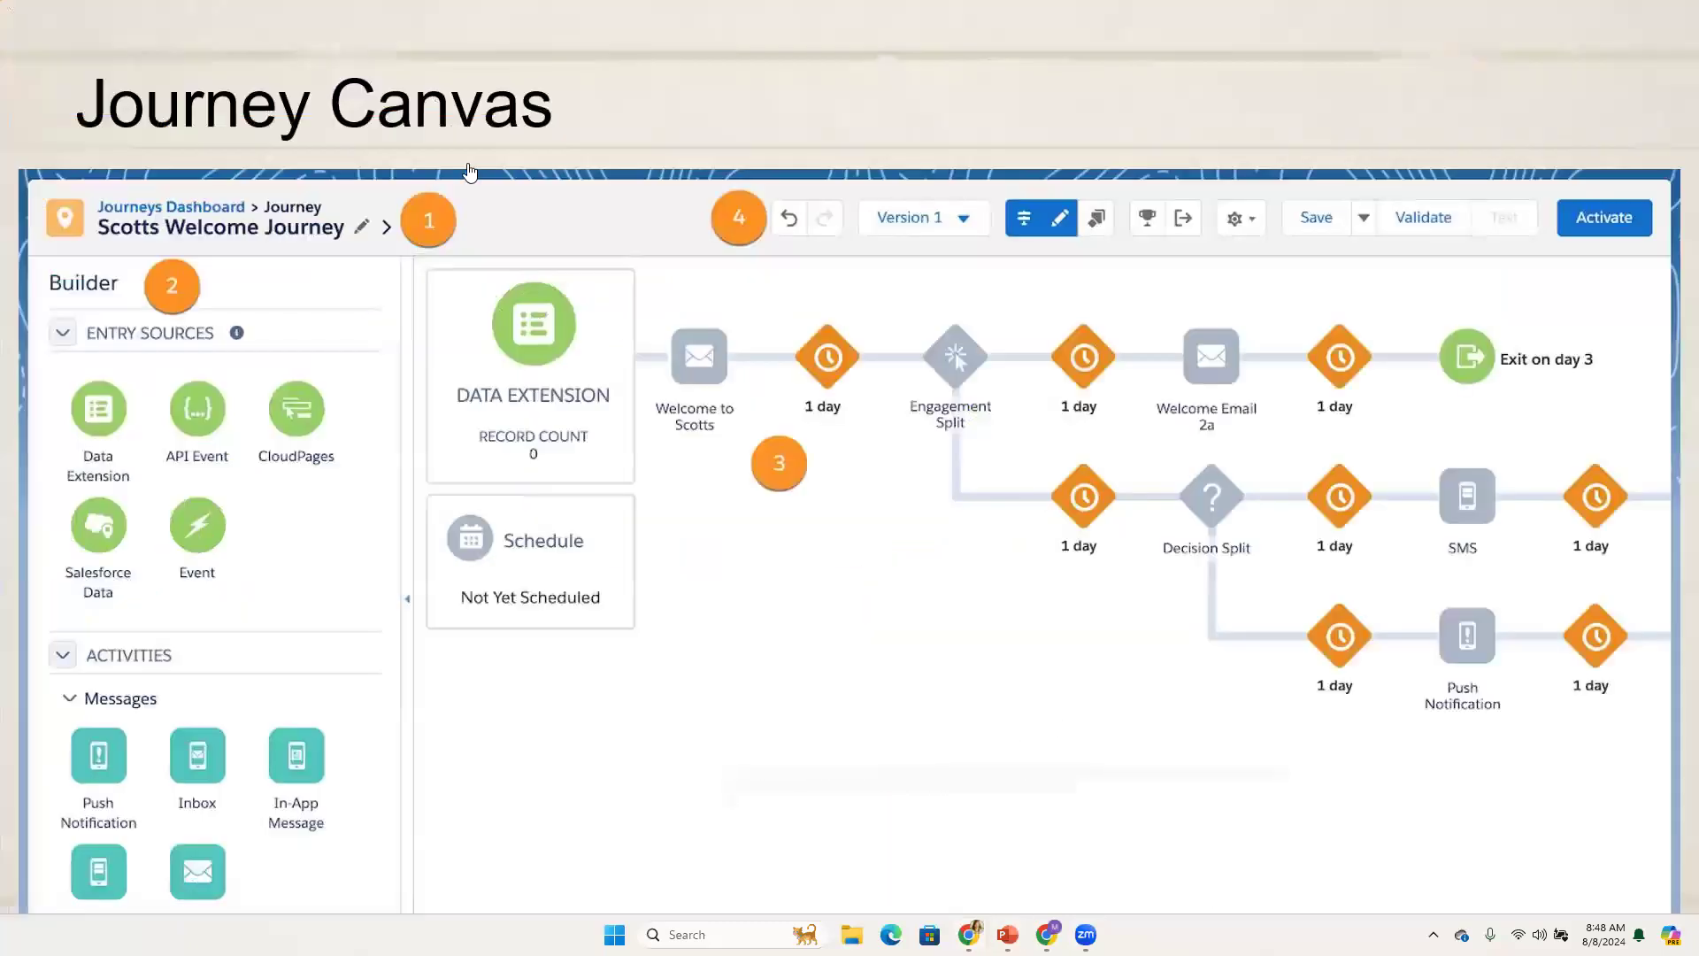
left_click(709, 682)
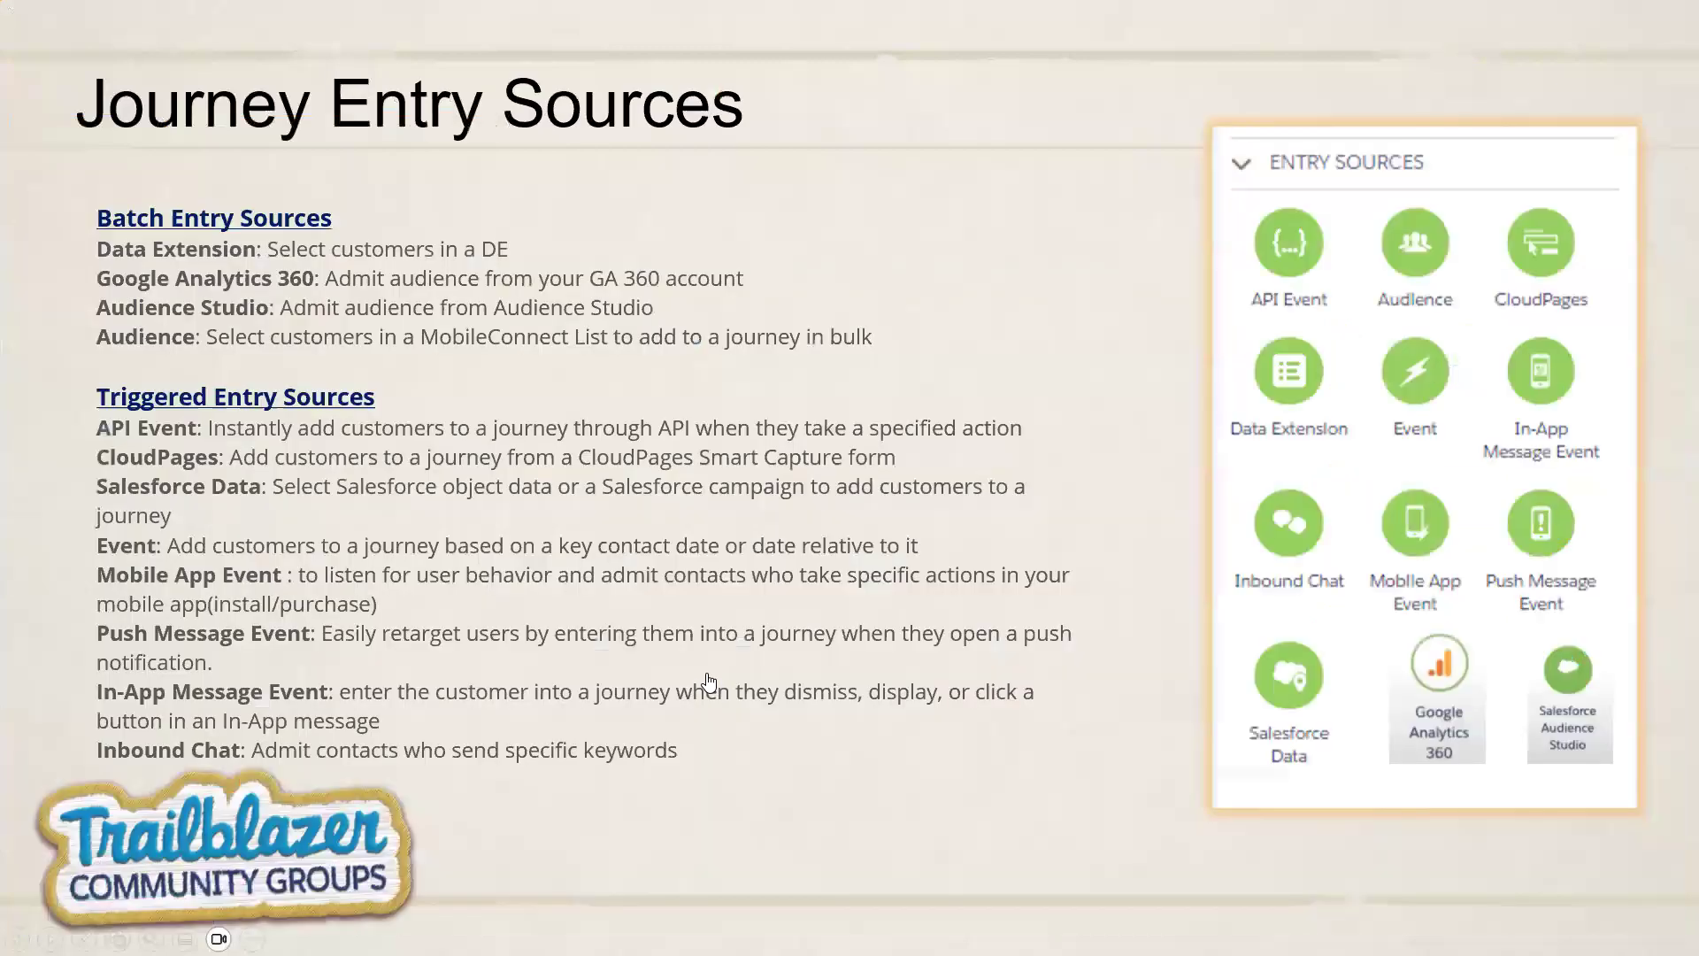
key("Left")
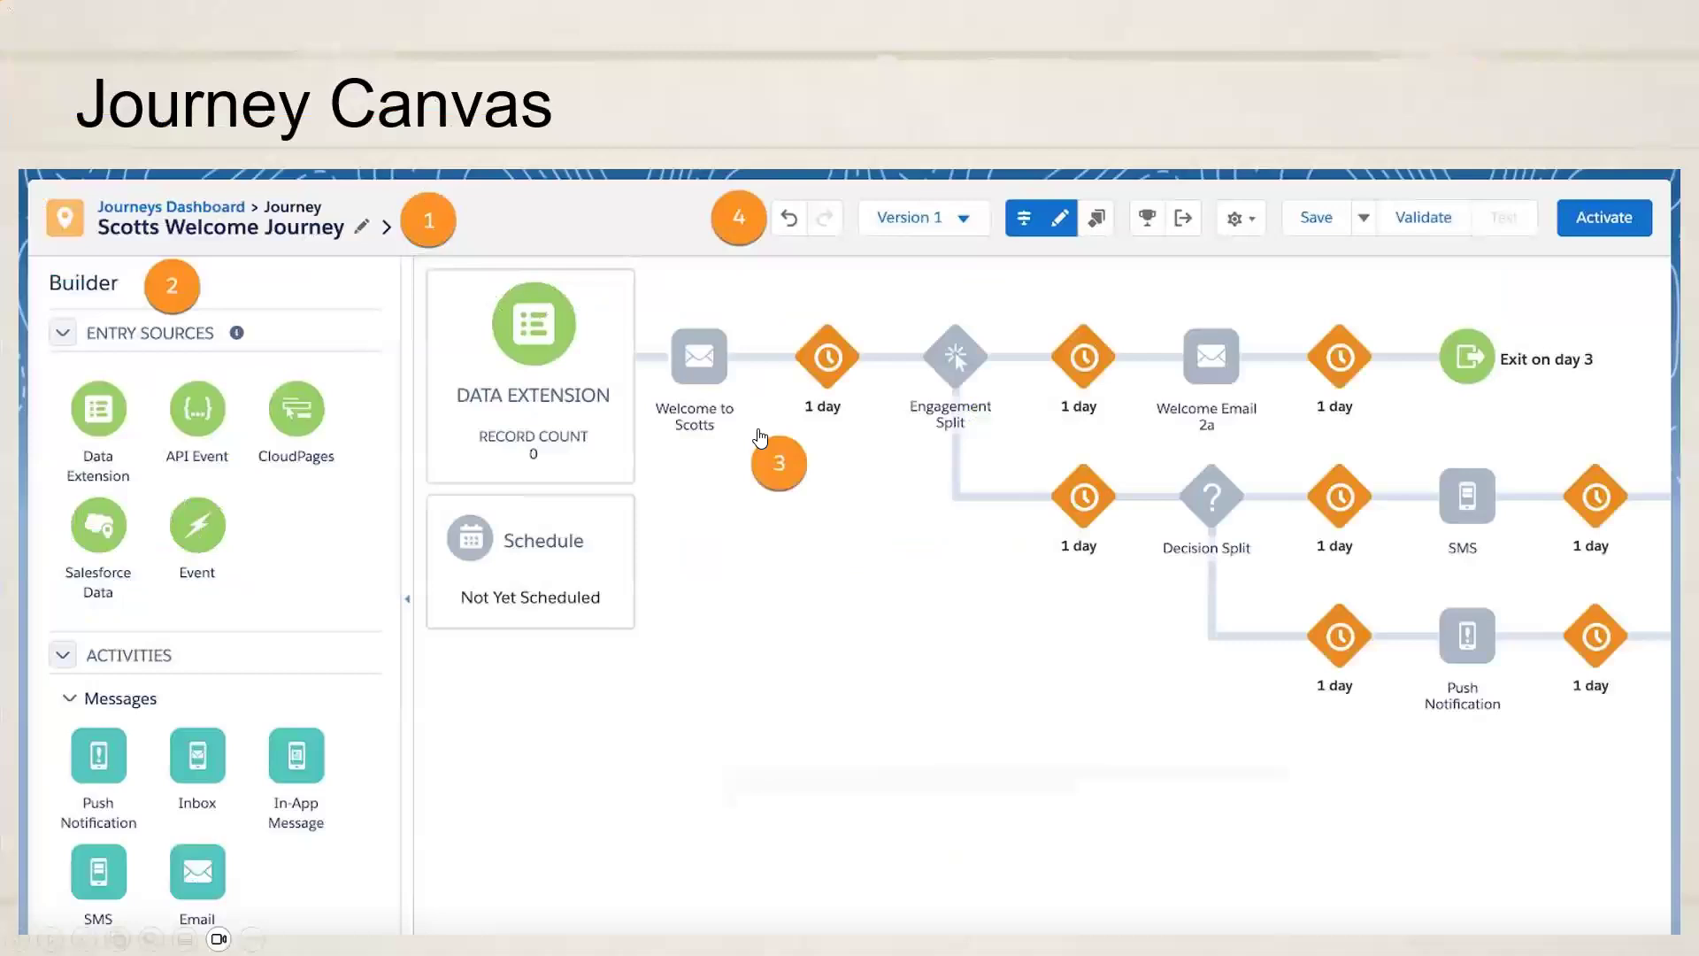
key("Right")
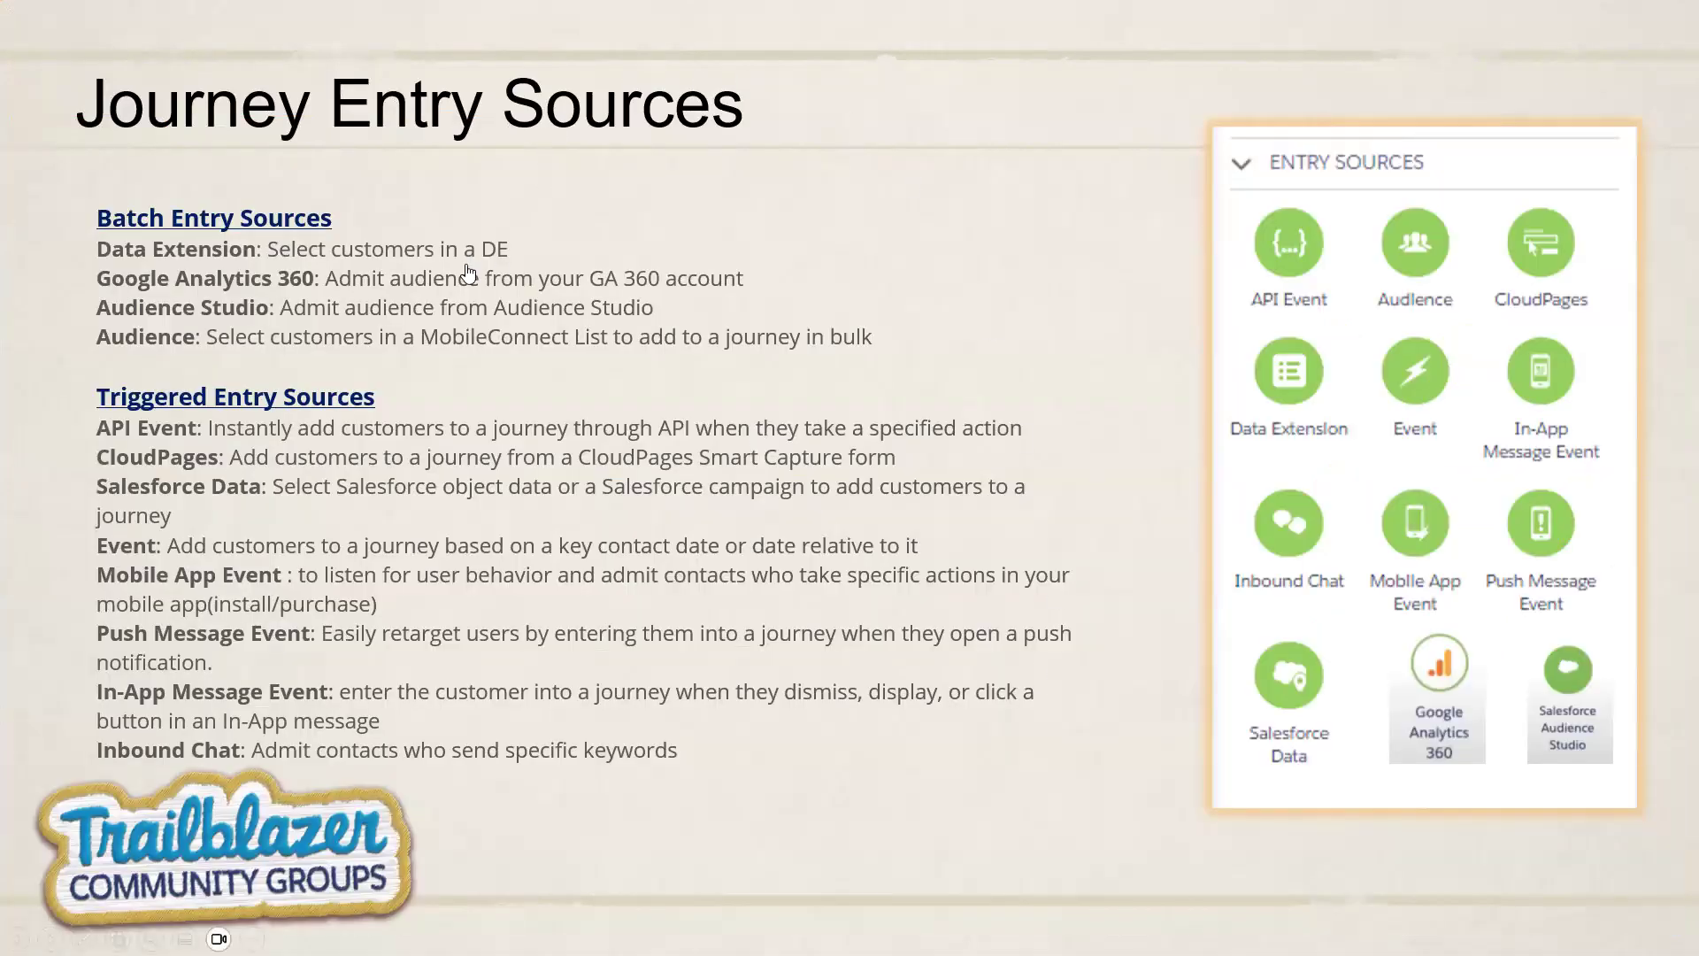